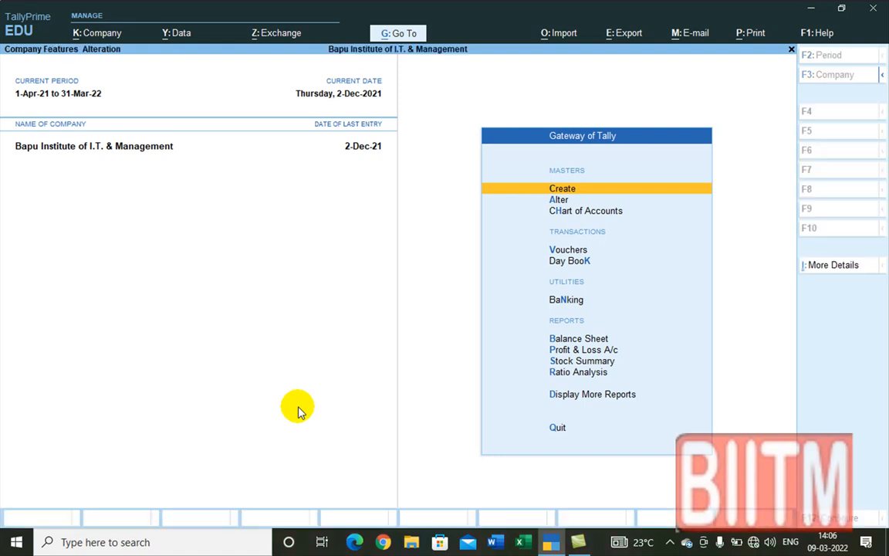
# Step: Open Company Features for alteration and bring up its More Details list
pyautogui.press('F11')
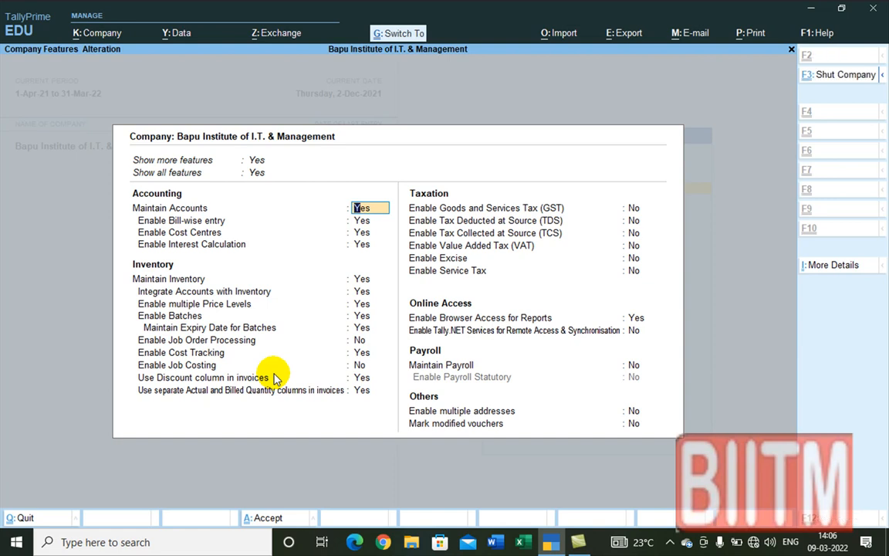
pyautogui.hotkey('ctrl', 'i')
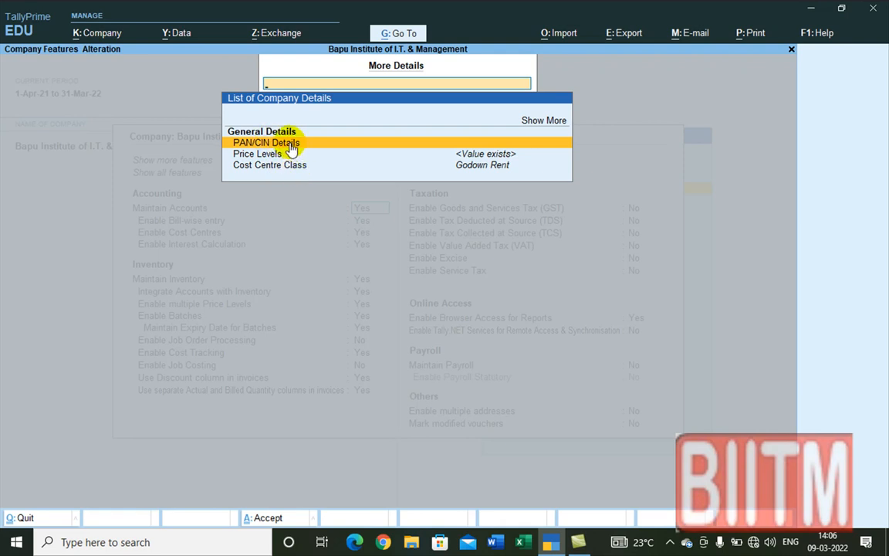
# Step: Expand the company details list with Show More and Show Inactive, then open PAN/CIN Details
pyautogui.click(530, 121)
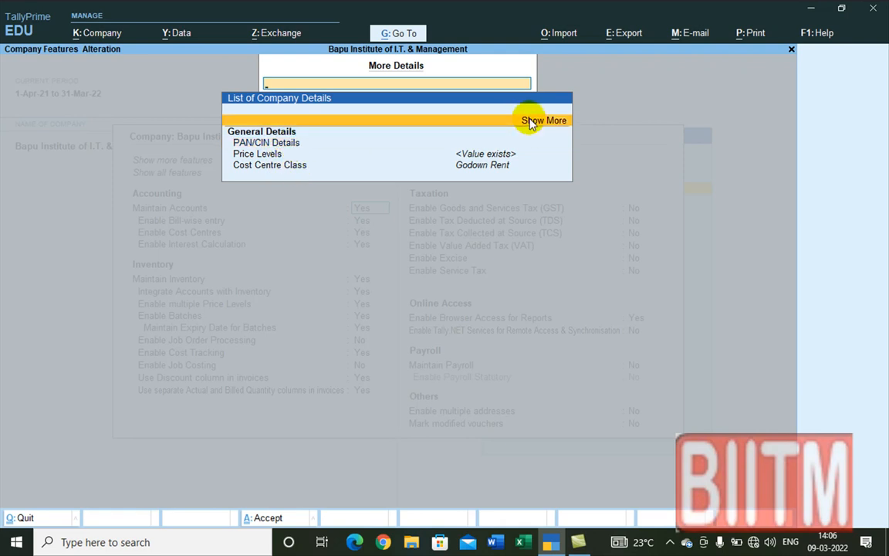
pyautogui.click(531, 122)
pyautogui.click(531, 122)
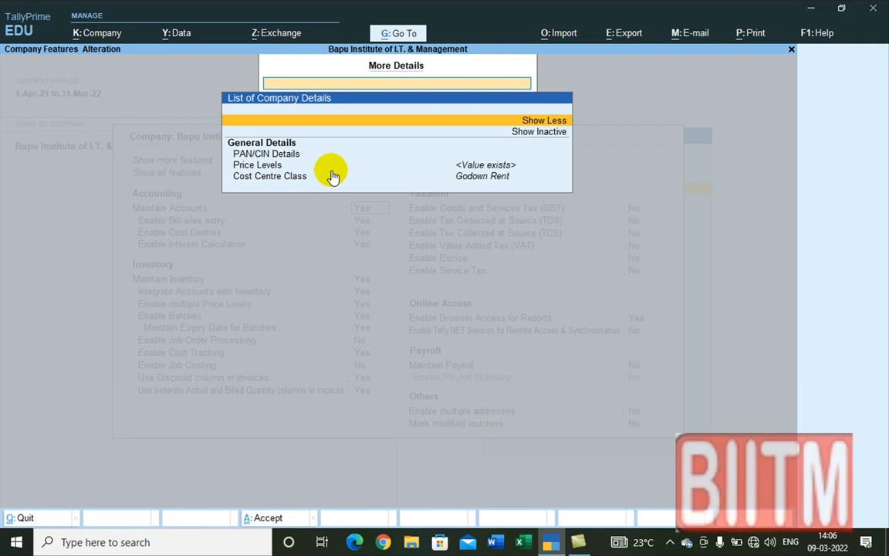
pyautogui.click(540, 134)
pyautogui.click(540, 133)
pyautogui.click(541, 132)
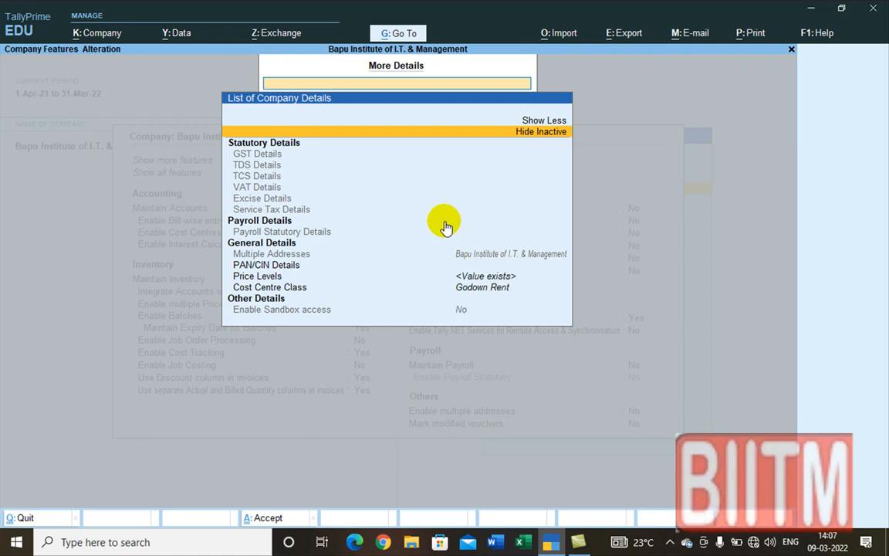
pyautogui.click(269, 265)
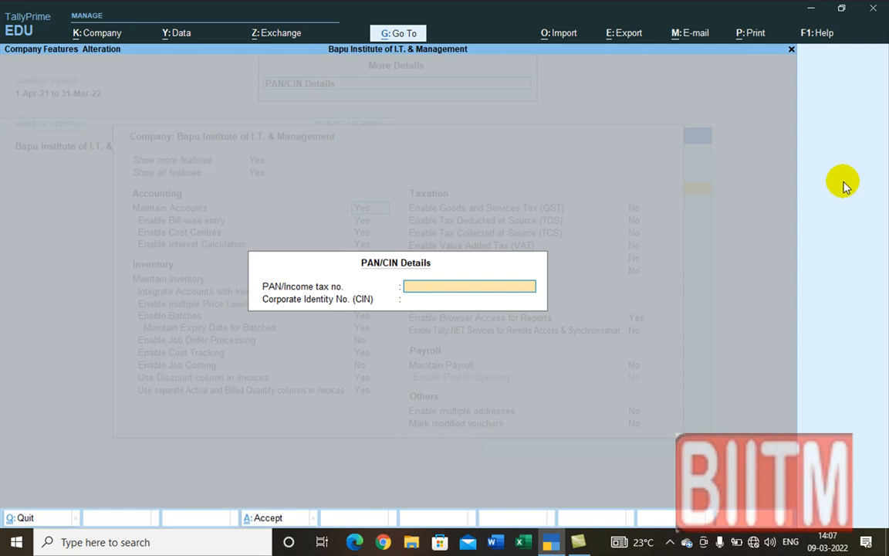
# Step: Enter the company's PAN, leave the CIN blank, and accept the PAN/CIN Details
pyautogui.press('Return')
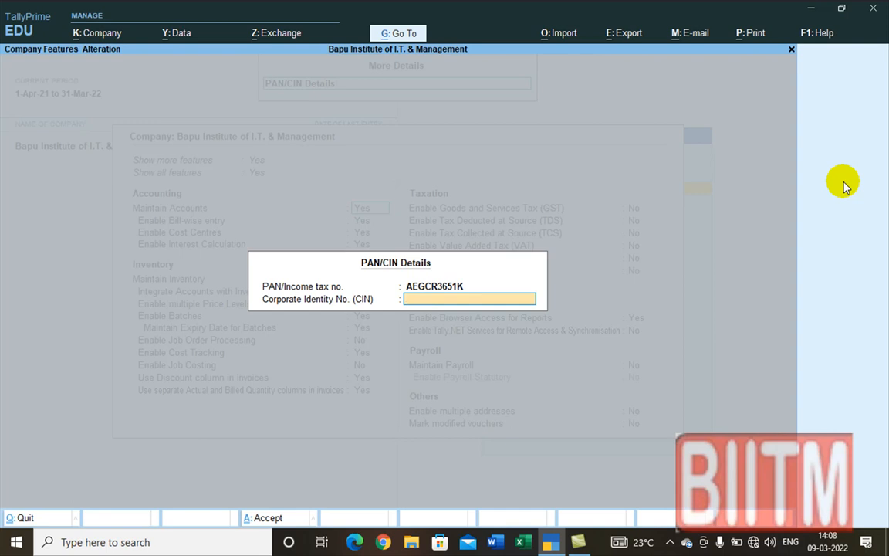
pyautogui.press('Return')
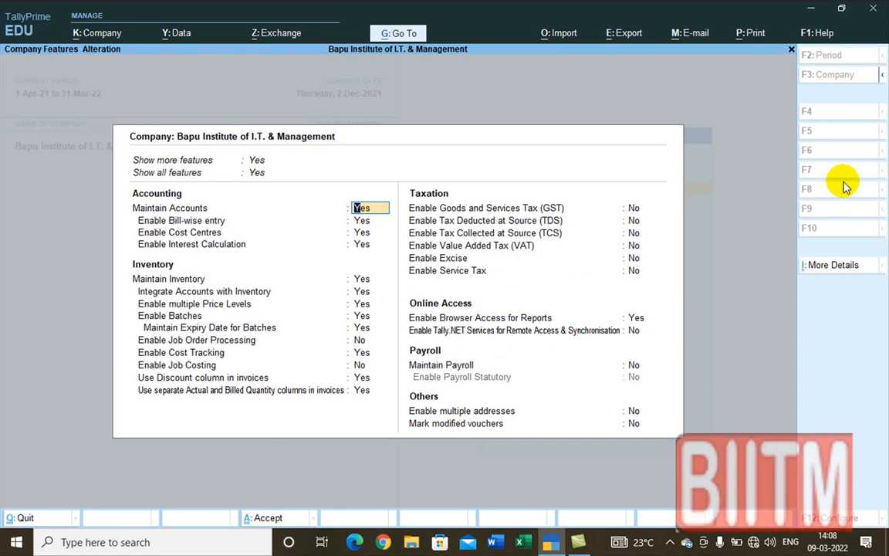
pyautogui.press('ctrl')
pyautogui.hotkey('ctrl', 'i')
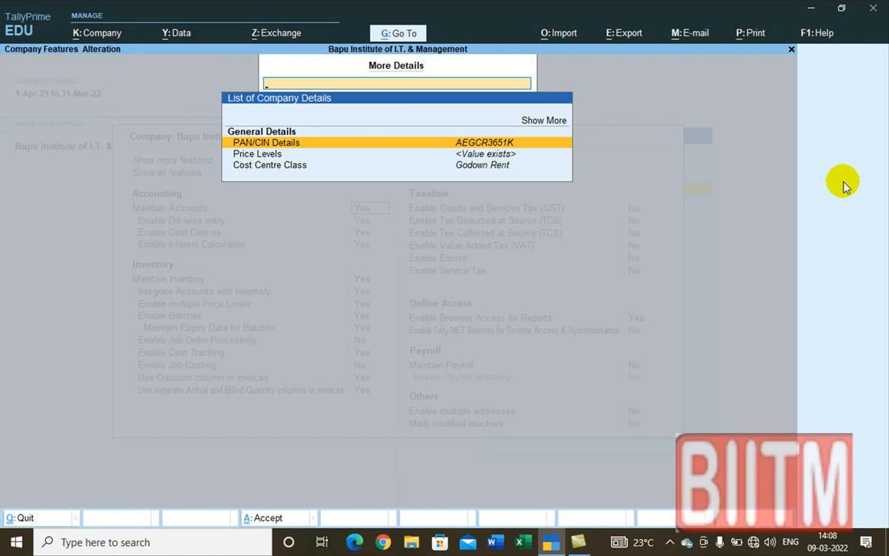
pyautogui.press('Escape')
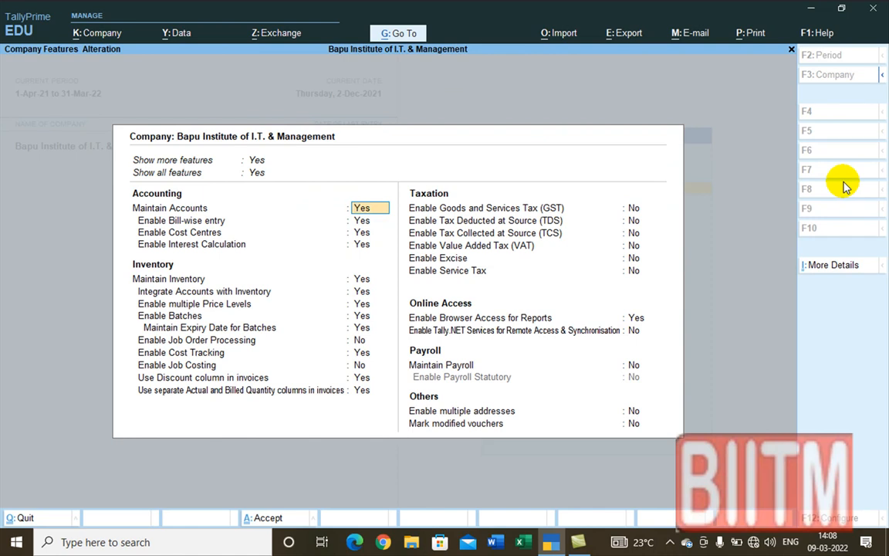
# Step: Accept the Company Features form to save the feature settings
pyautogui.hotkey('ctrl', 'a')
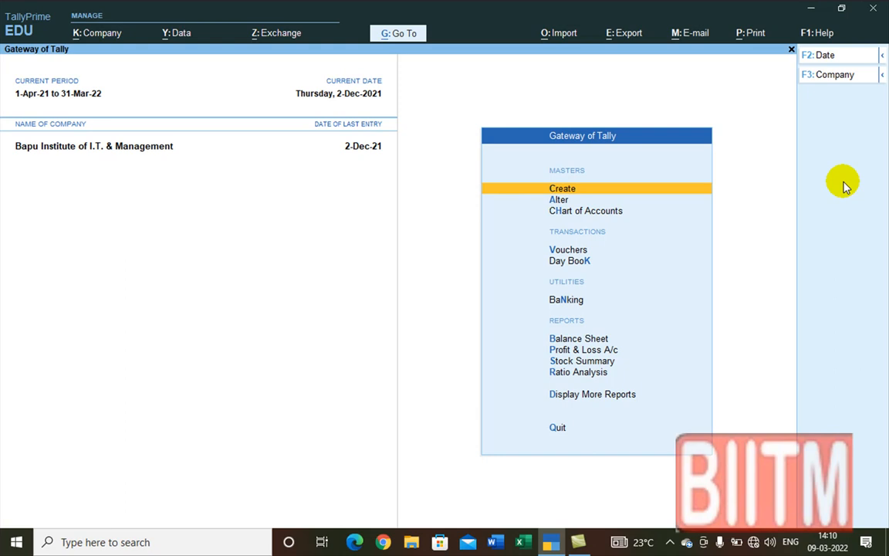
# Step: Open the Sanjay Enterprises ledger vouchers via Display More Reports > Account Books > Ledger
pyautogui.press('Down')
pyautogui.press('Down')
pyautogui.press('Down')
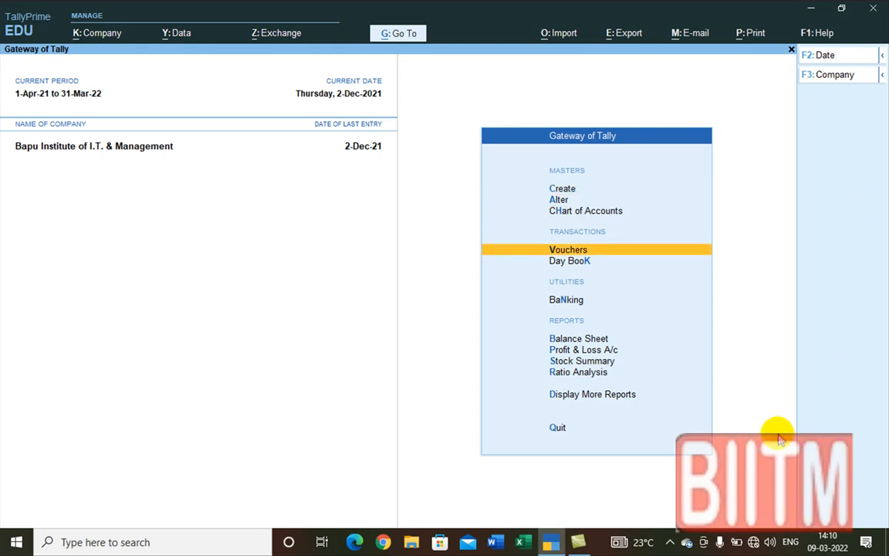
pyautogui.click(595, 395)
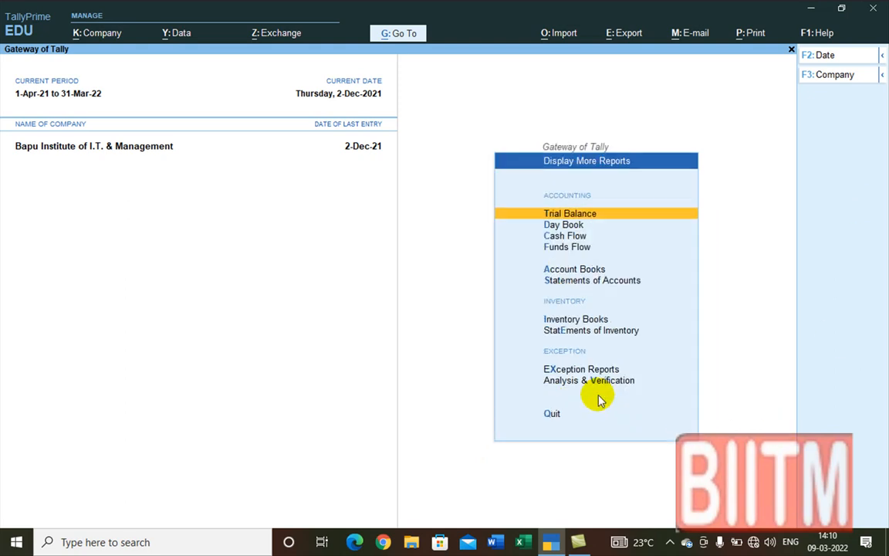
pyautogui.click(581, 272)
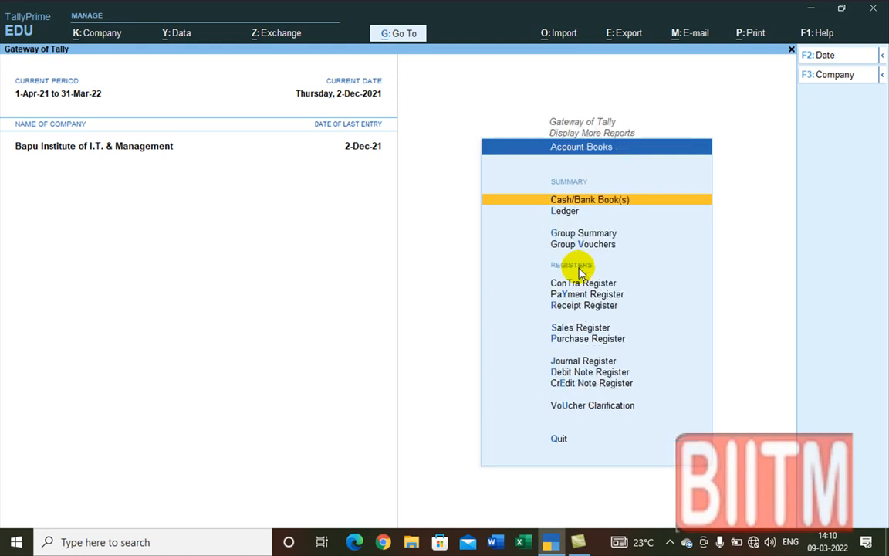
pyautogui.click(569, 213)
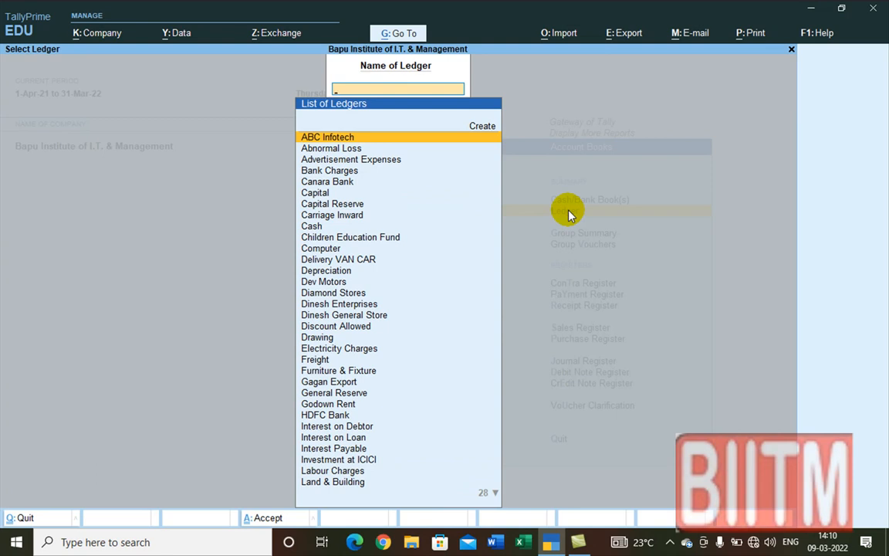
pyautogui.write('Sa')
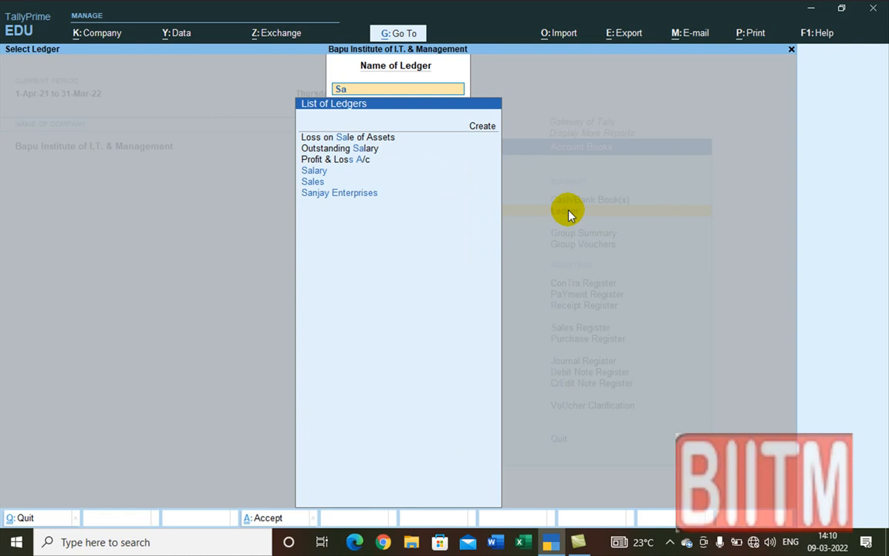
pyautogui.click(340, 194)
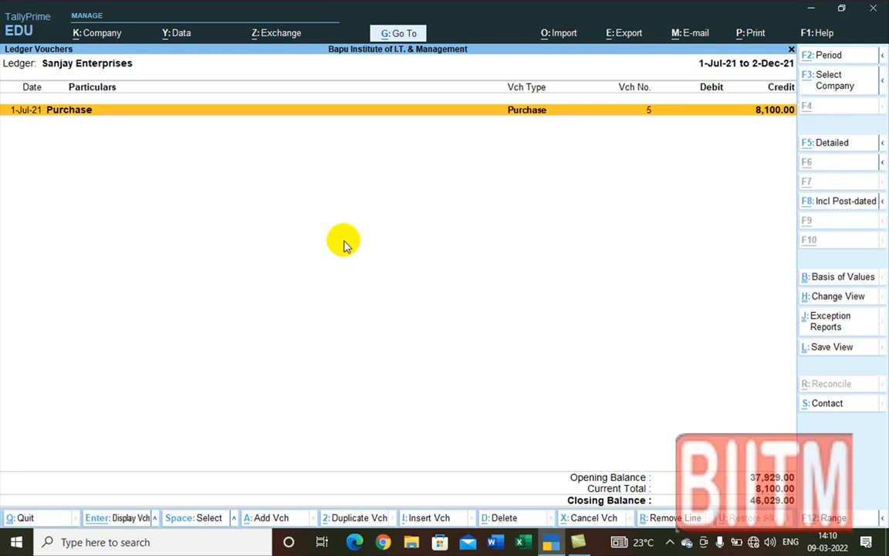
# Step: Change the ledger report period to 1-Apr-21 through 31-Jul-21
pyautogui.hotkey('alt', 'F2')
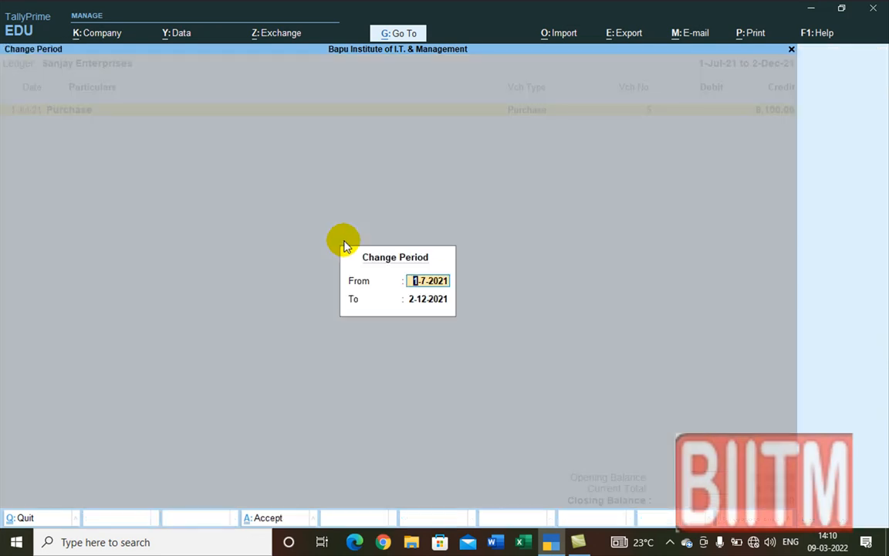
pyautogui.press('BackSpace')
pyautogui.write('1.4.')
pyautogui.press('Return')
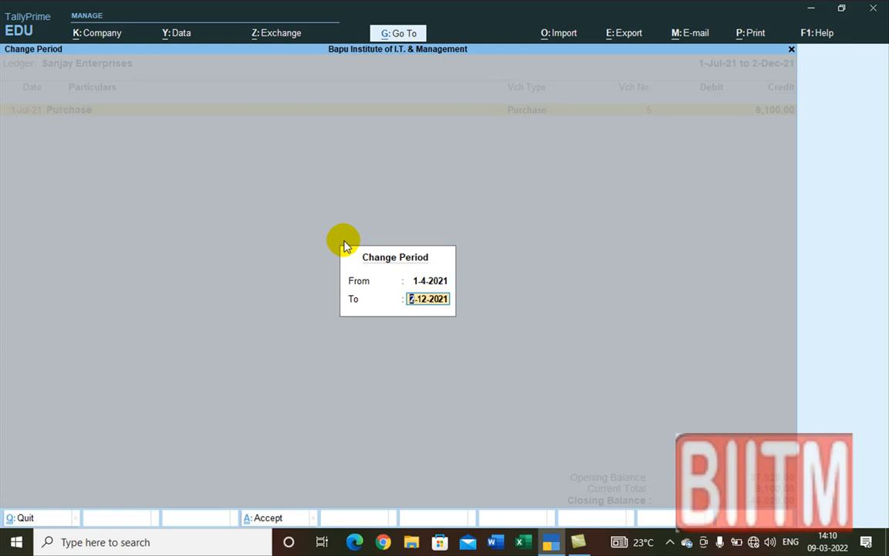
pyautogui.write('31.7.')
pyautogui.press('Return')
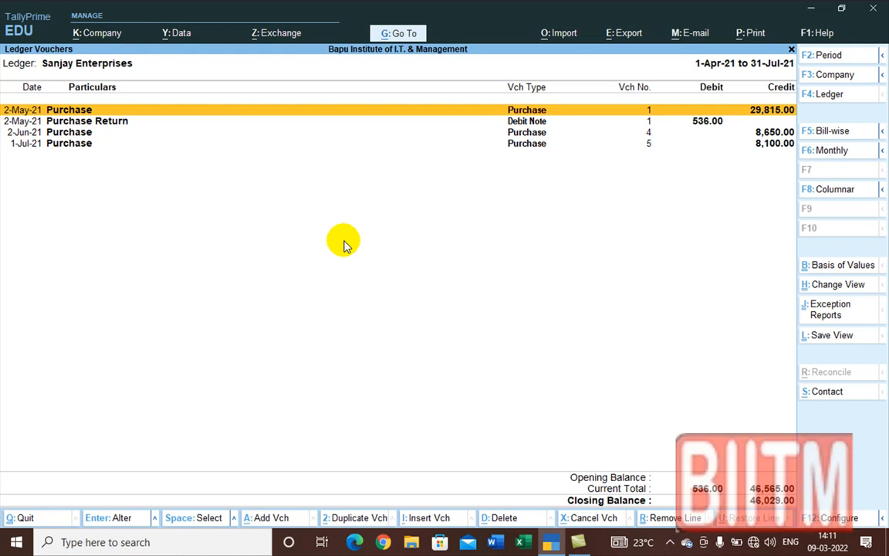
# Step: Open the full print Configuration list and set the print format to Neat Mode
pyautogui.hotkey('alt', 'p')
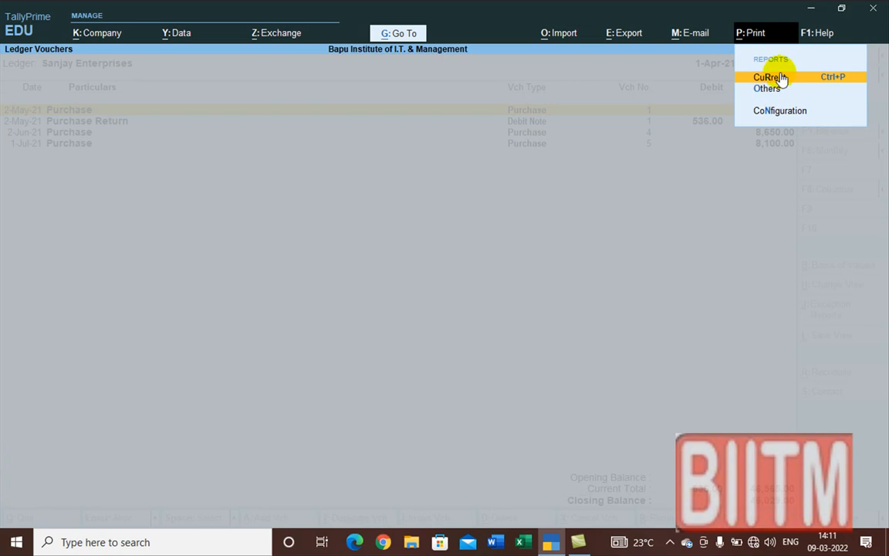
pyautogui.click(779, 113)
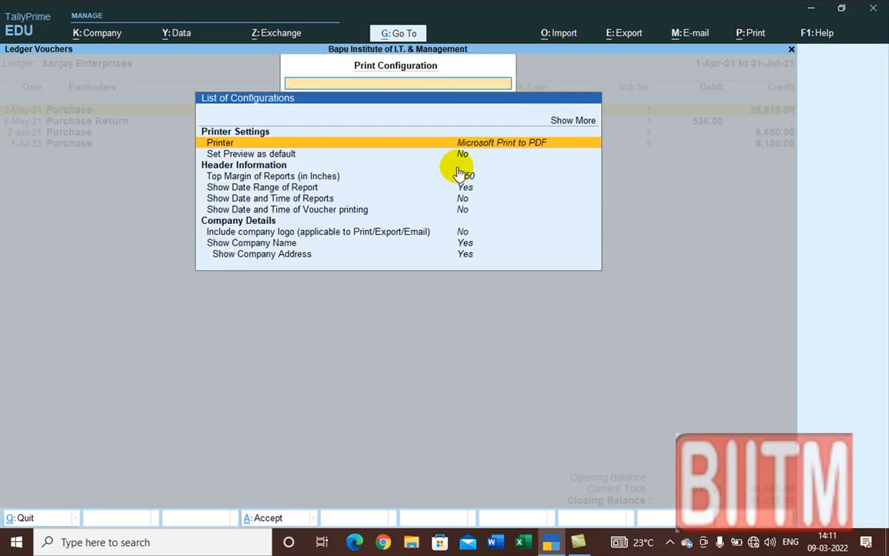
pyautogui.click(569, 120)
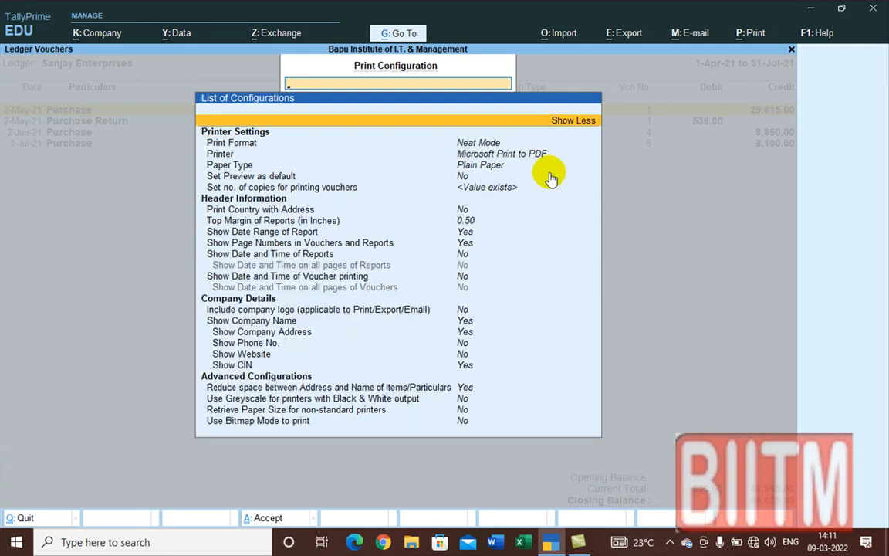
pyautogui.click(252, 146)
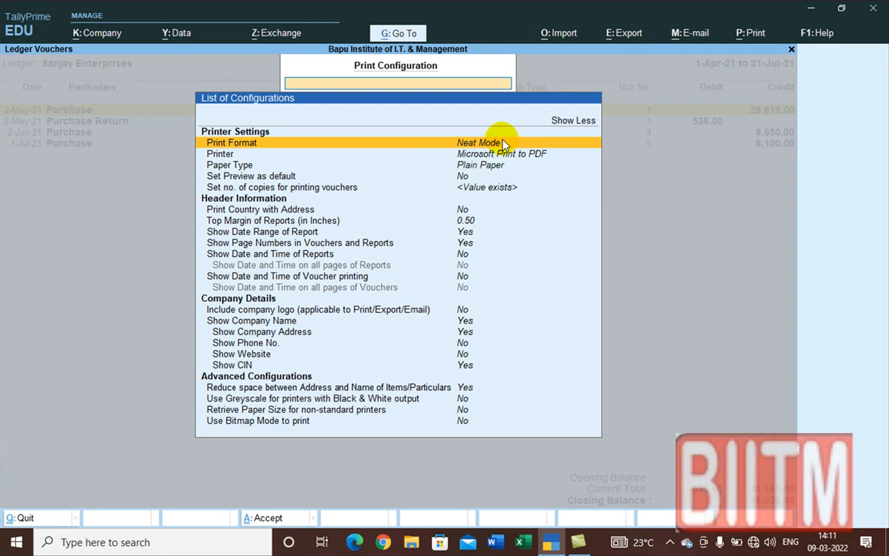
pyautogui.click(502, 142)
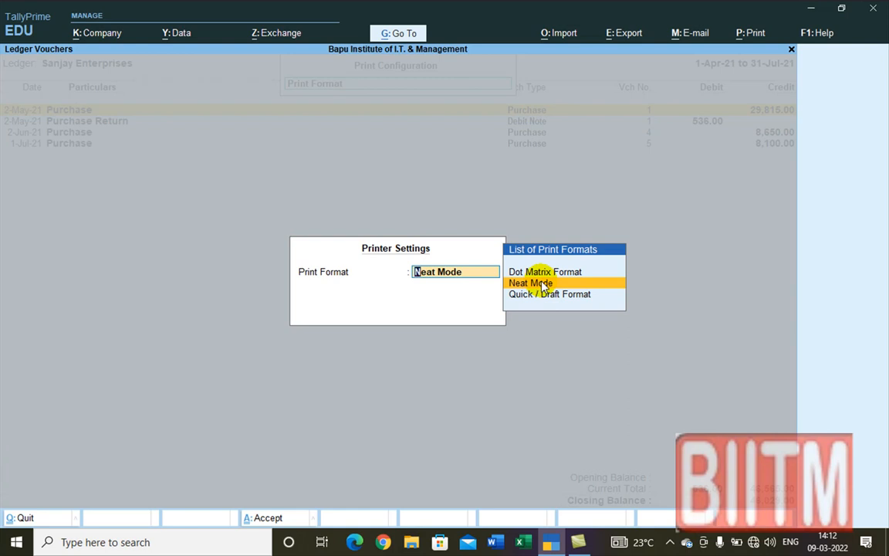
pyautogui.click(543, 284)
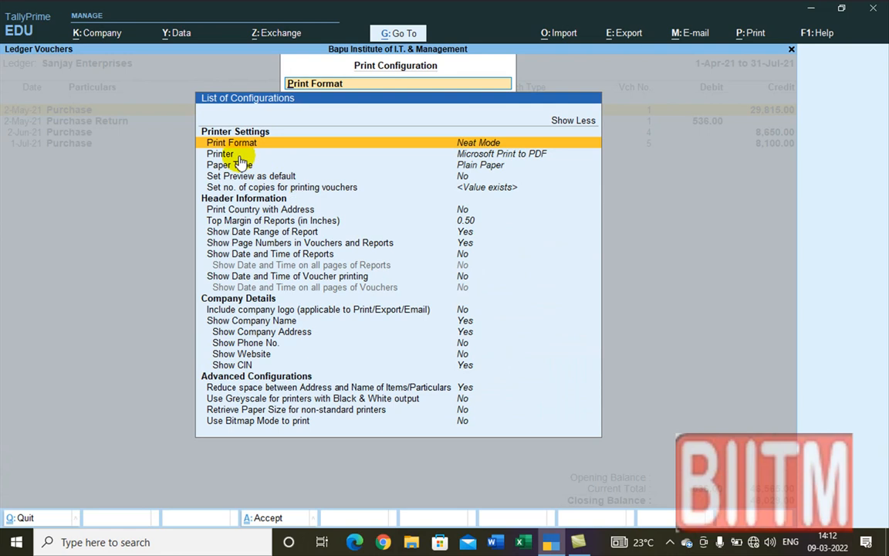
pyautogui.click(436, 154)
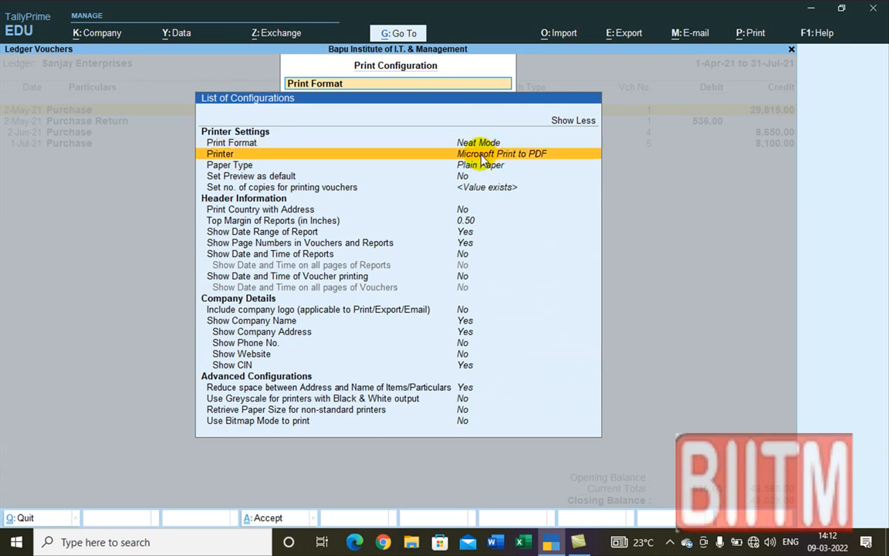
pyautogui.click(512, 155)
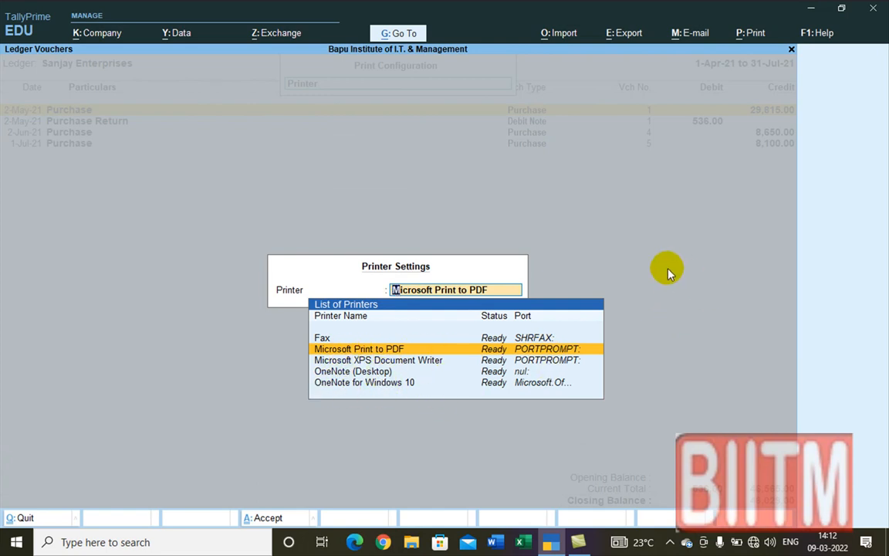
pyautogui.press('Return')
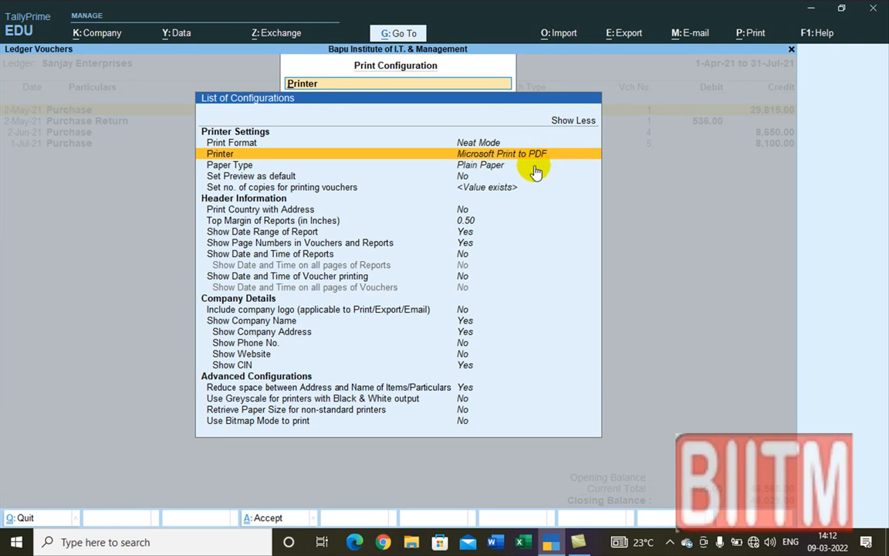
# Step: Leave Paper Type as Plain Paper and open the per-voucher number-of-copies settings
pyautogui.click(461, 165)
pyautogui.click(463, 167)
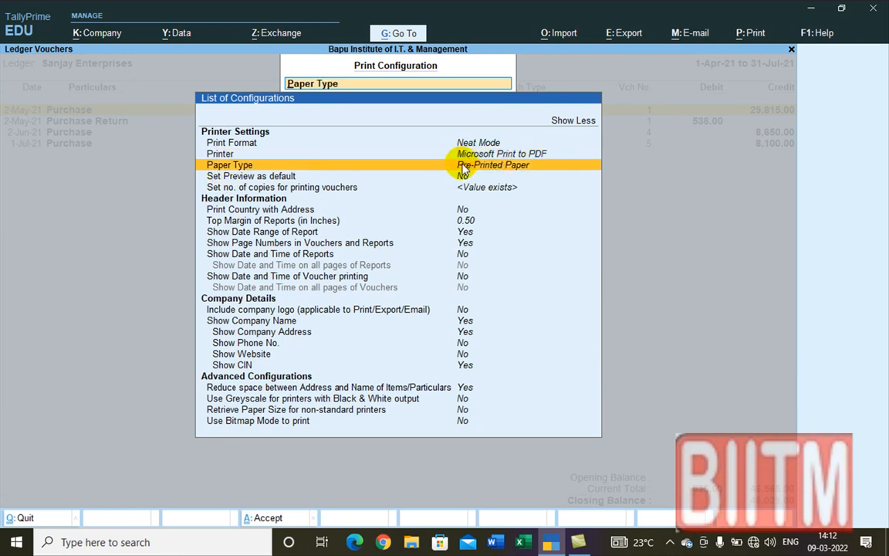
pyautogui.click(484, 169)
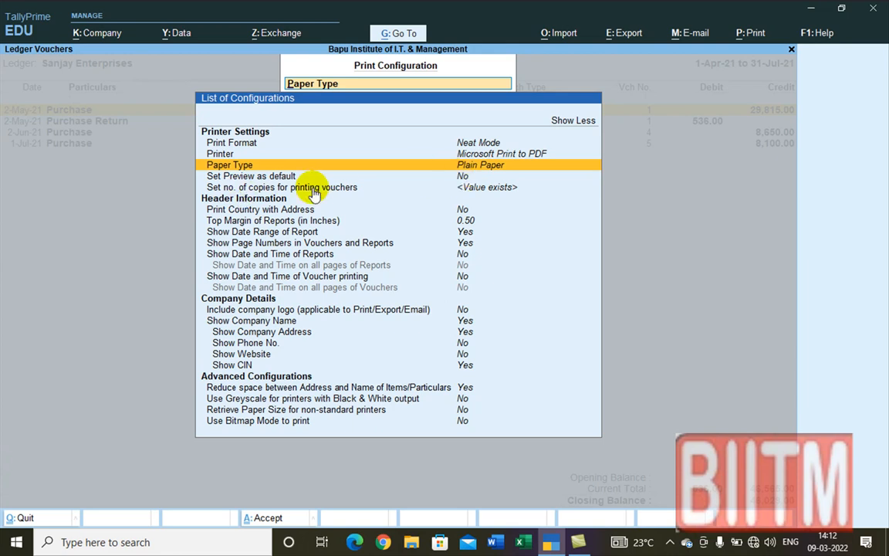
pyautogui.click(486, 188)
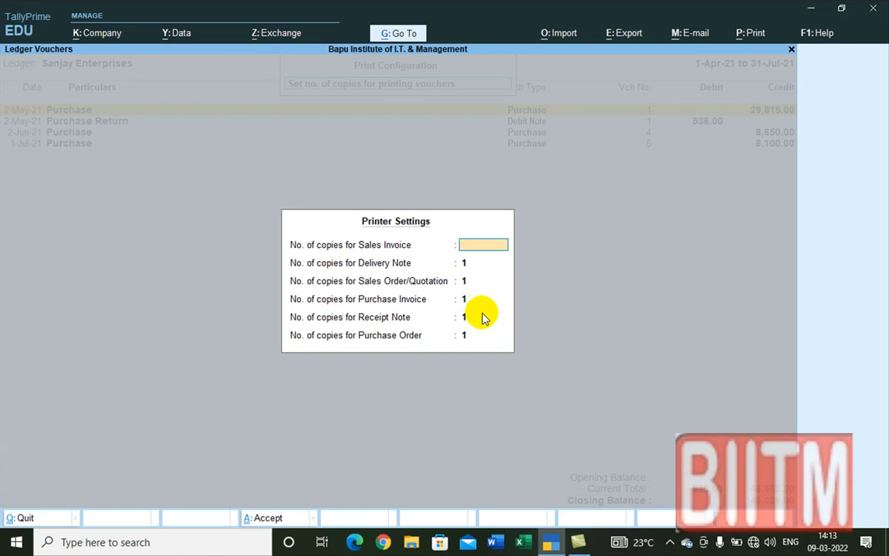
# Step: Close the voucher copies settings and open the 'Include company logo' option
pyautogui.press('Escape')
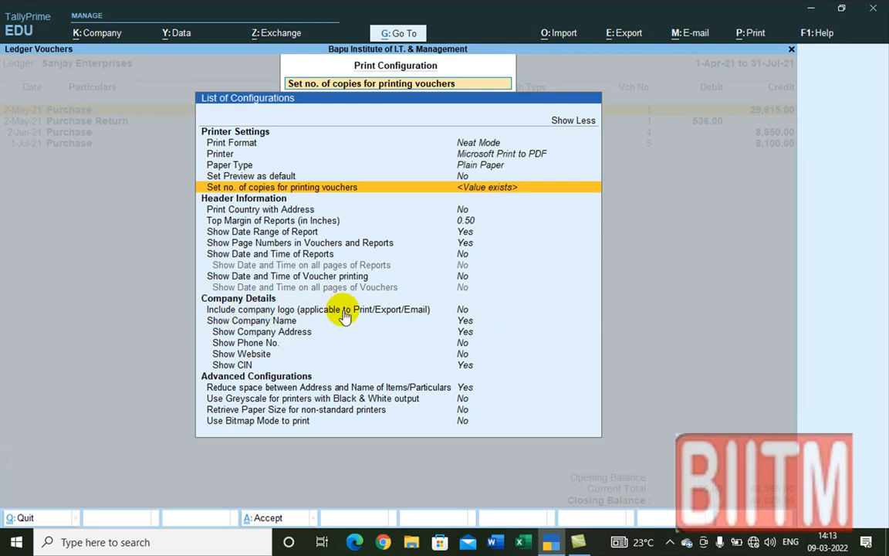
pyautogui.click(458, 311)
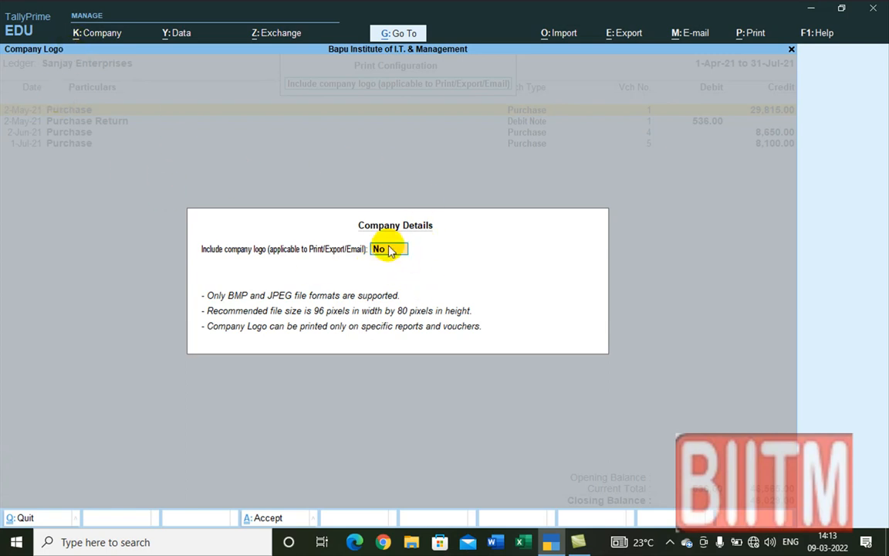
# Step: Keep the company logo option at No and return to the configuration list
pyautogui.press('Return')
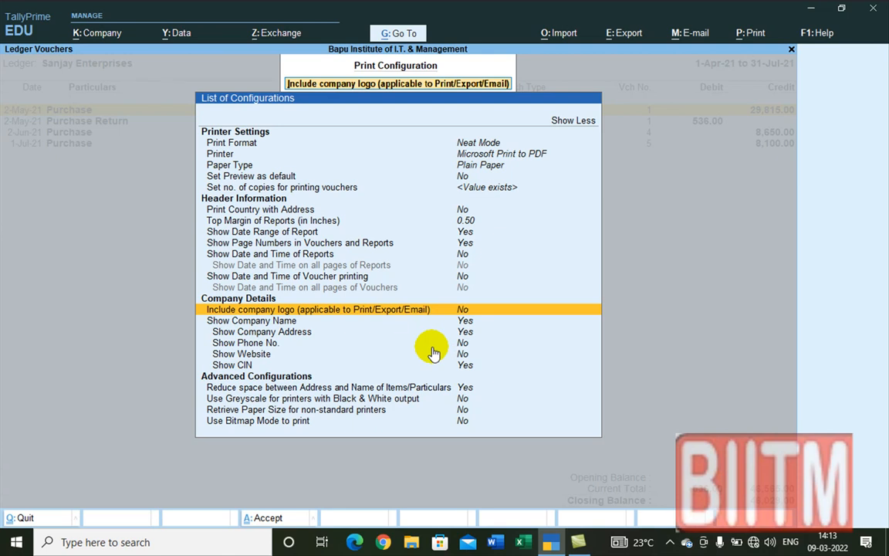
pyautogui.click(279, 255)
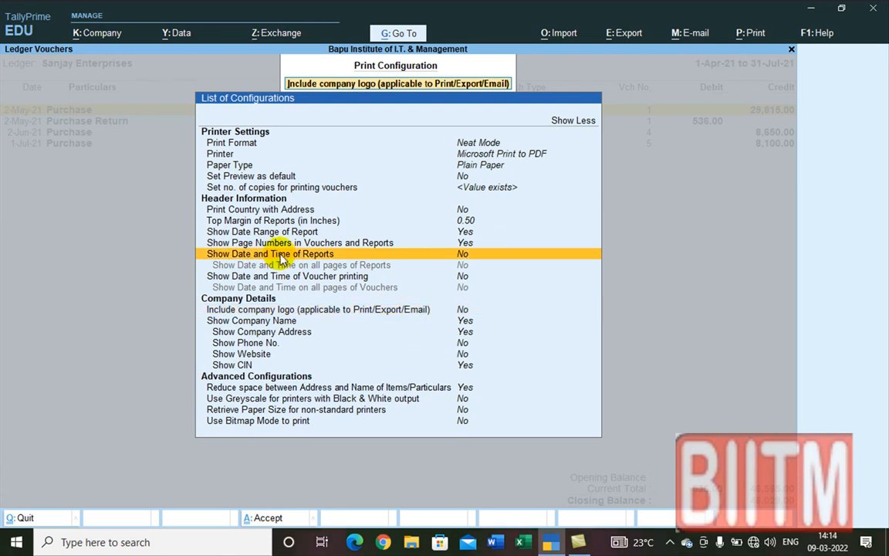
pyautogui.click(287, 259)
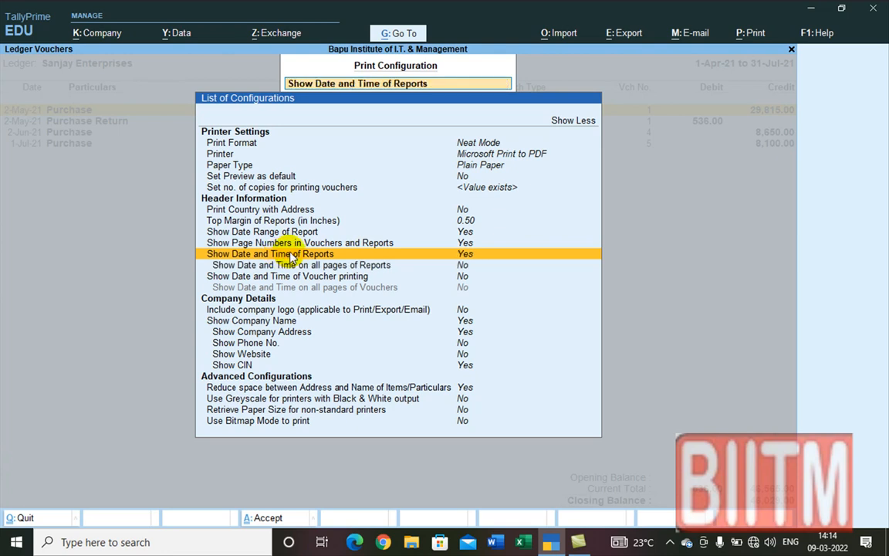
pyautogui.click(356, 254)
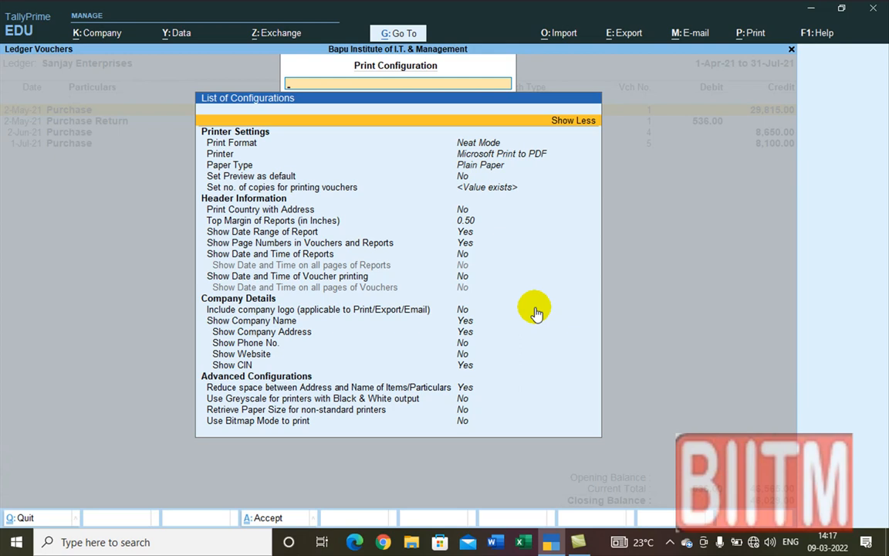
# Step: Review the expanded print configuration list, then go back to the Ledger Vouchers report
pyautogui.press('Escape')
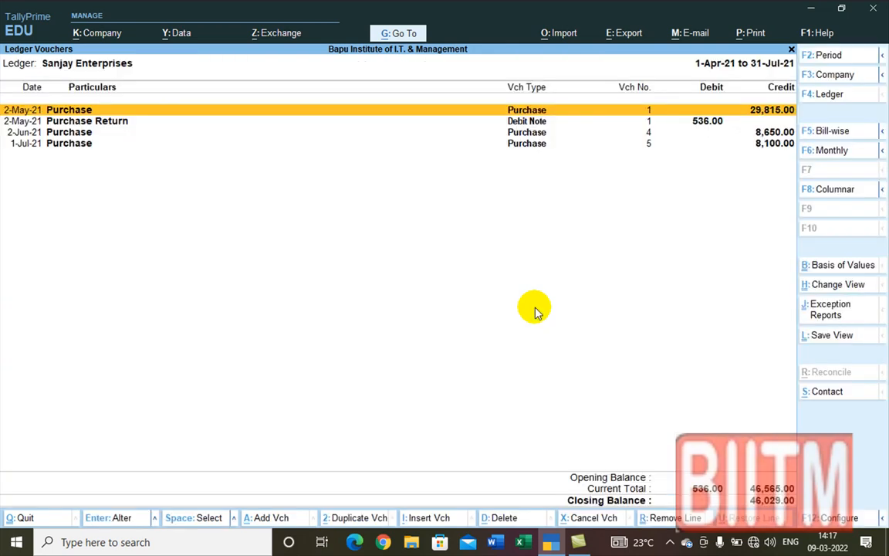
pyautogui.press('alt')
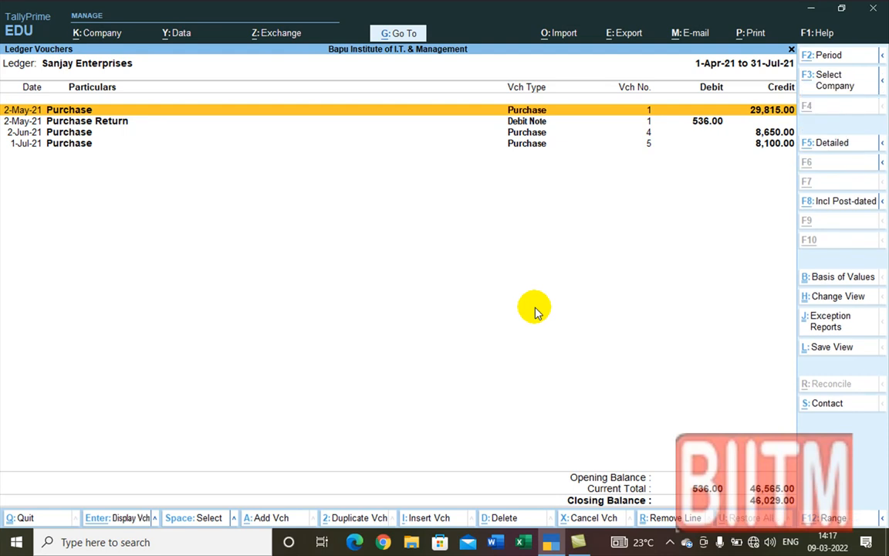
pyautogui.hotkey('alt', 'p')
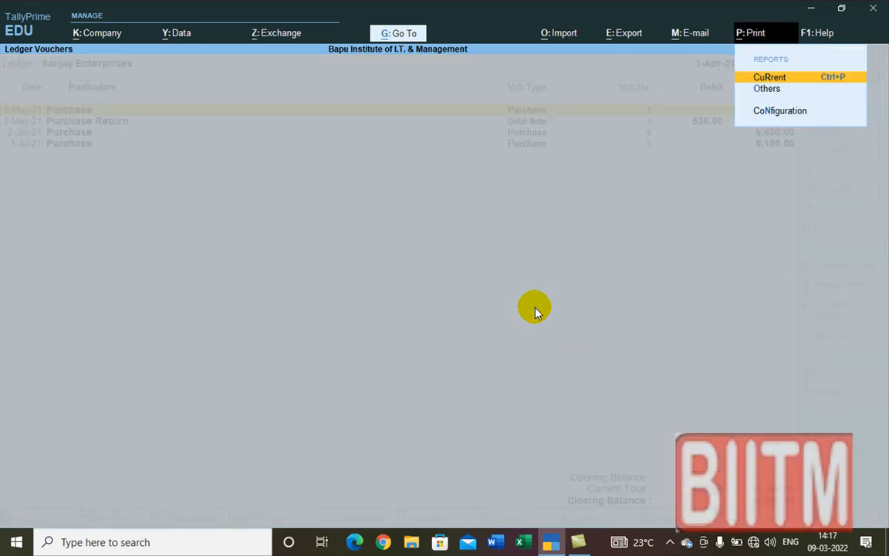
pyautogui.click(788, 112)
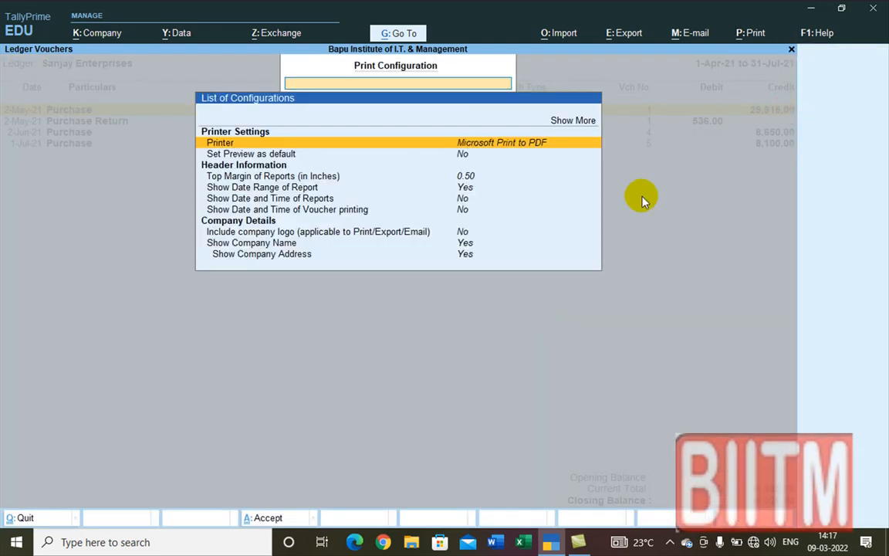
pyautogui.click(566, 121)
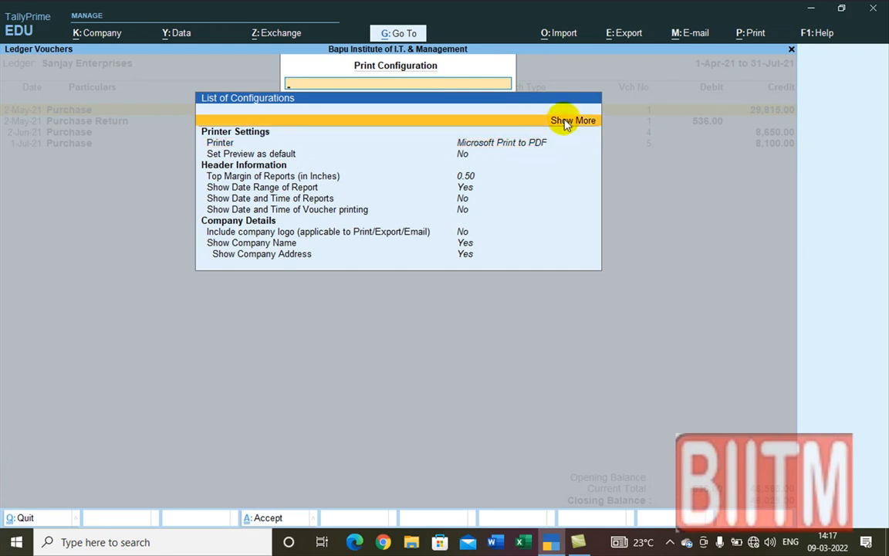
pyautogui.click(564, 123)
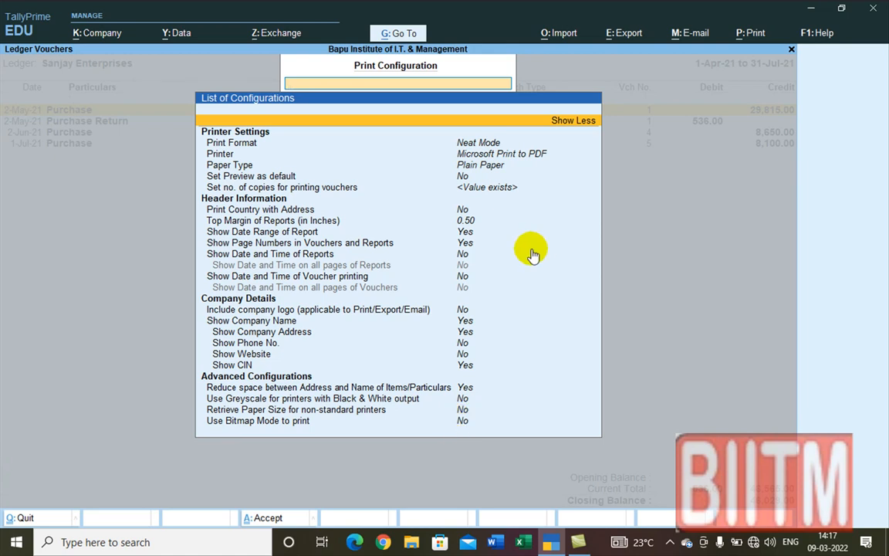
pyautogui.press('Escape')
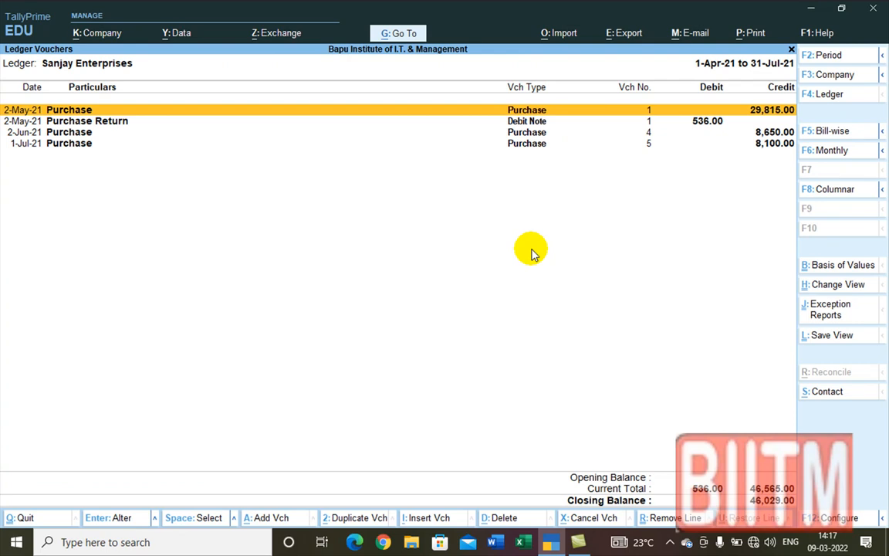
# Step: Open Export for the ledger report and check its XML (Data Interchange) format and Tally.xml file
pyautogui.press('ctrl')
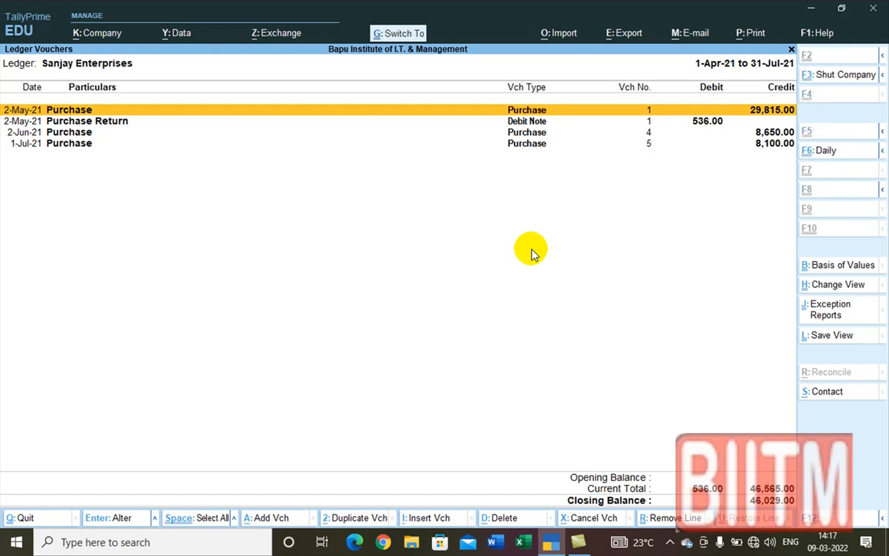
pyautogui.hotkey('ctrl', 'e')
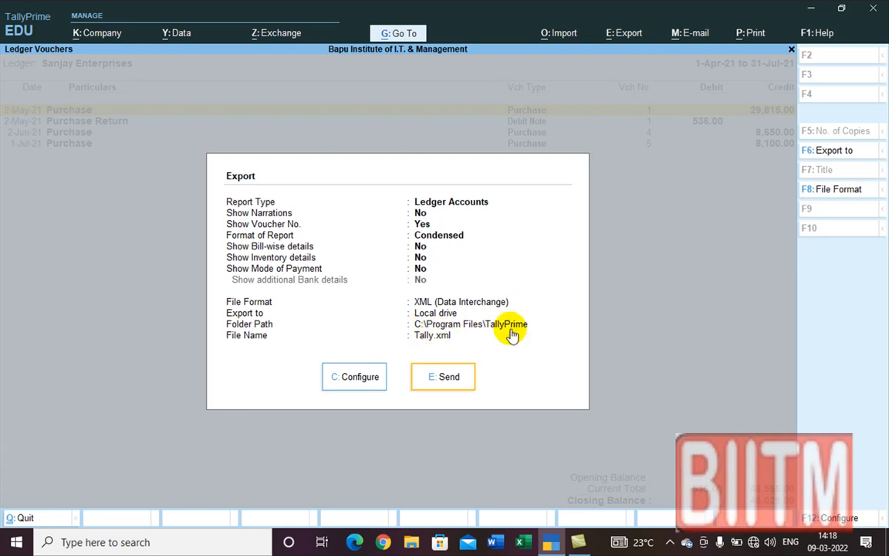
pyautogui.click(360, 380)
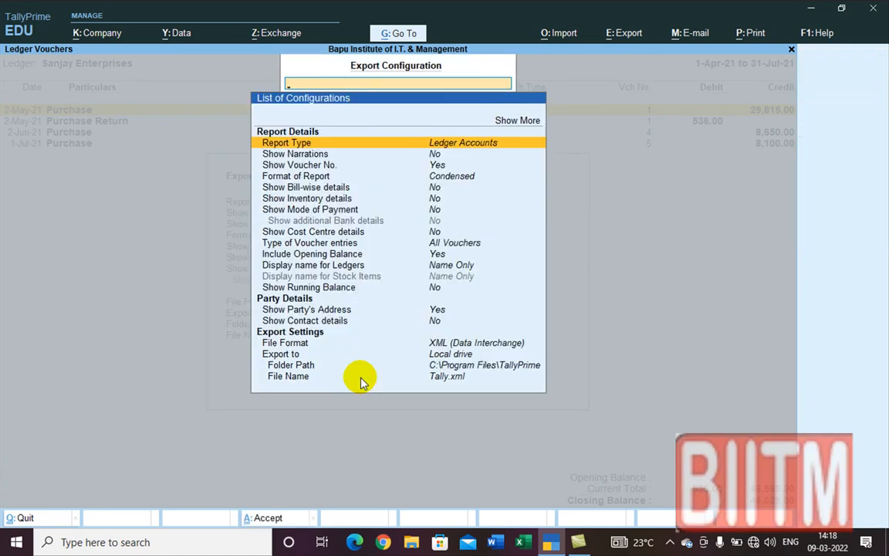
pyautogui.press('Escape')
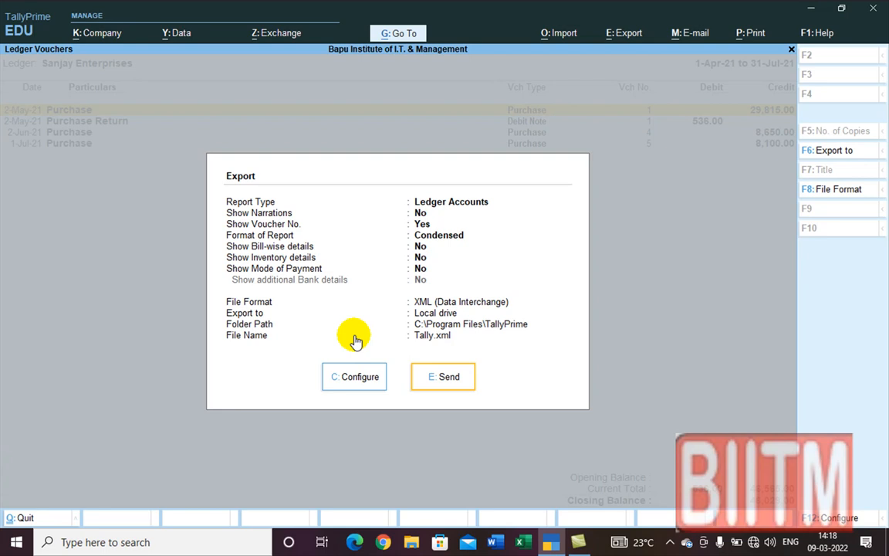
# Step: Set the export to Confirmation of Accounts, Detailed format, with Show PAN/Income Tax No at Yes
pyautogui.click(357, 378)
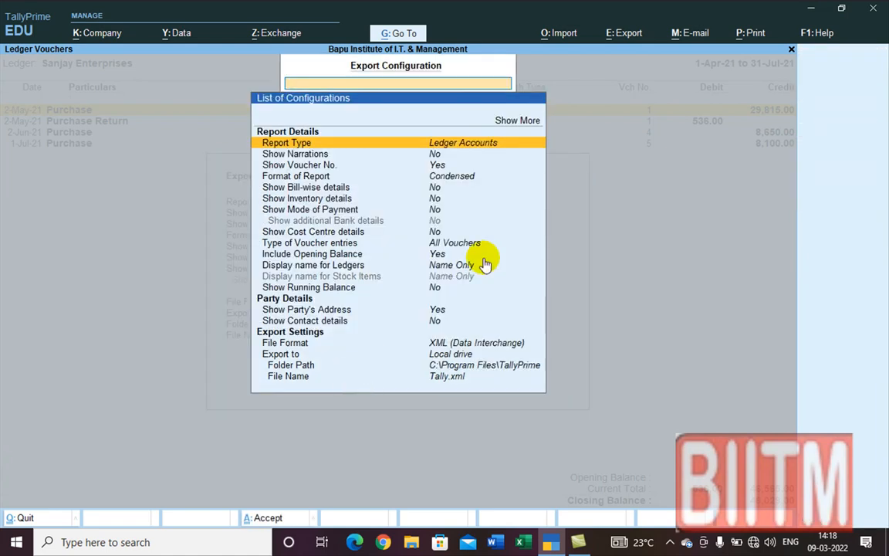
pyautogui.click(447, 147)
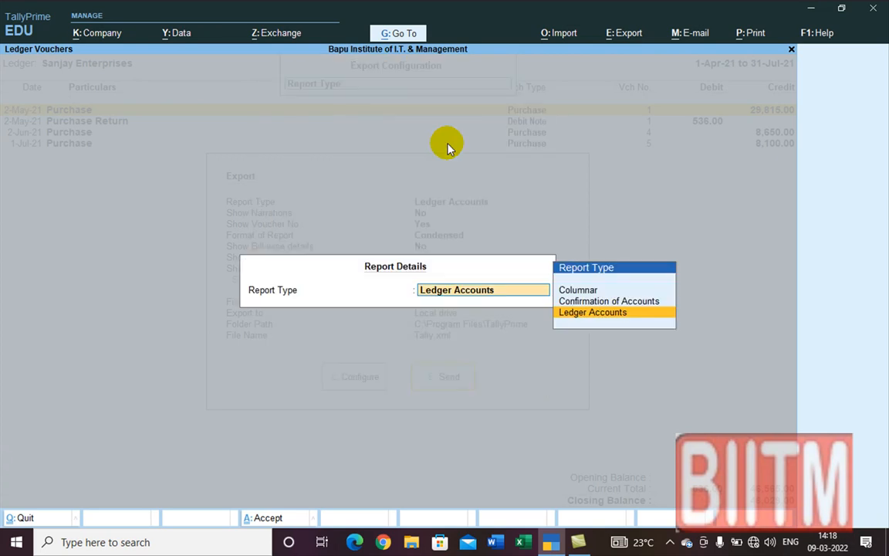
pyautogui.click(639, 303)
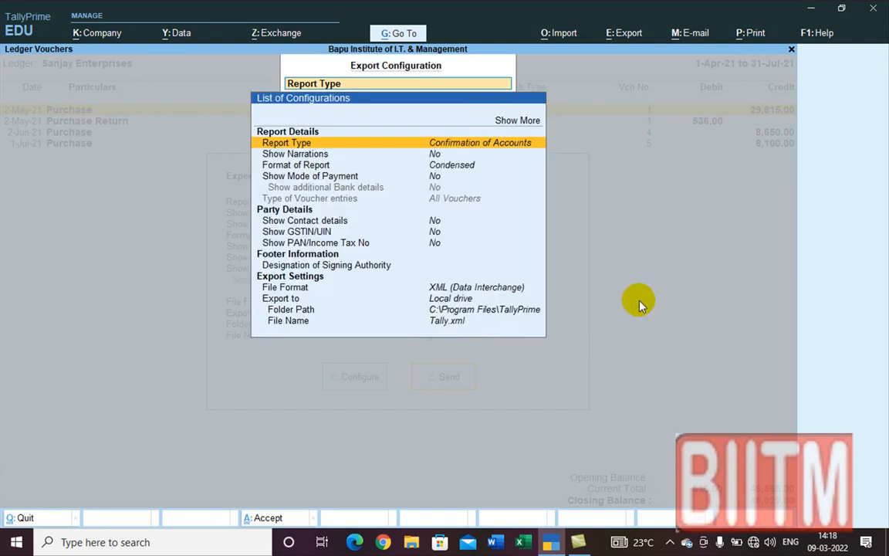
pyautogui.click(437, 165)
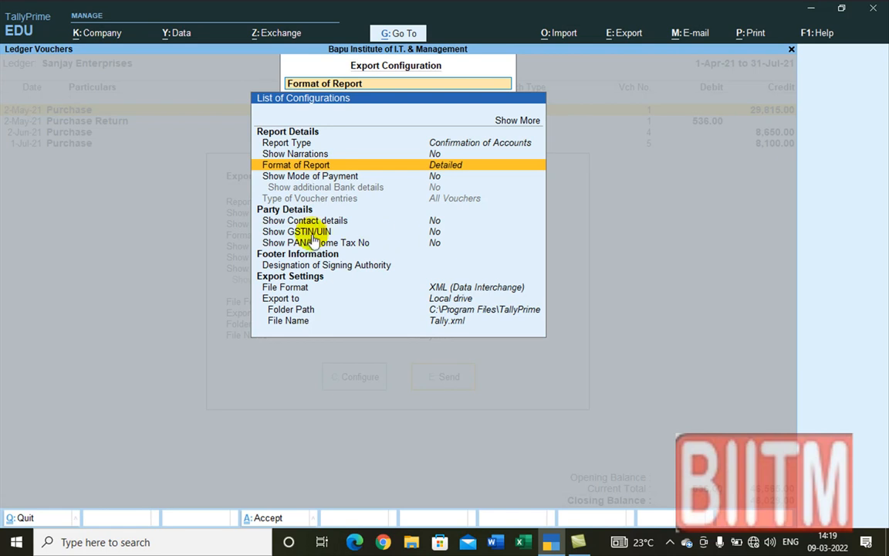
pyautogui.click(429, 241)
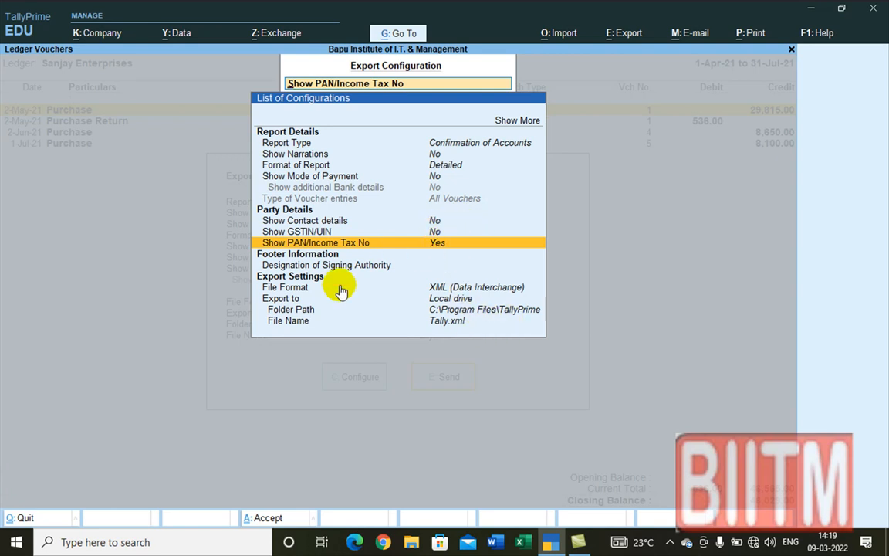
# Step: Switch the export file format to PDF (Read-only document) and bring up the folder path choices
pyautogui.click(446, 287)
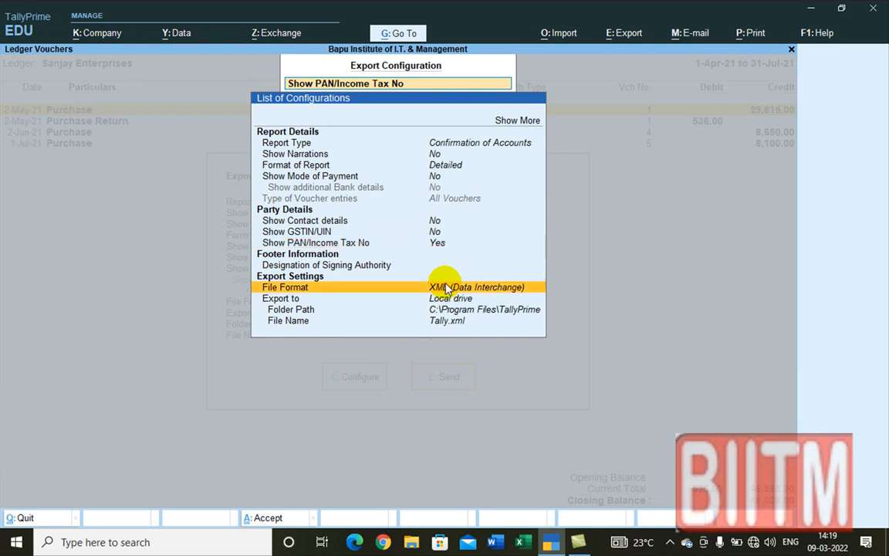
pyautogui.click(446, 288)
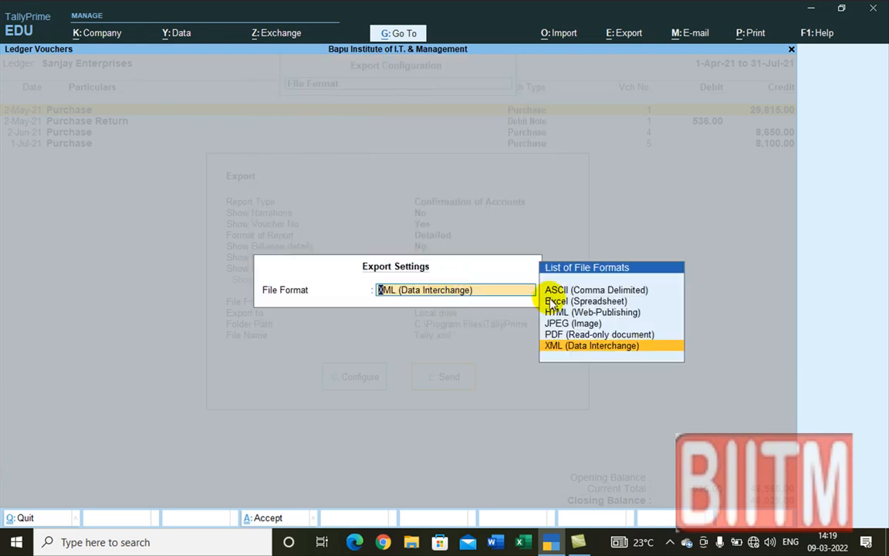
pyautogui.click(560, 338)
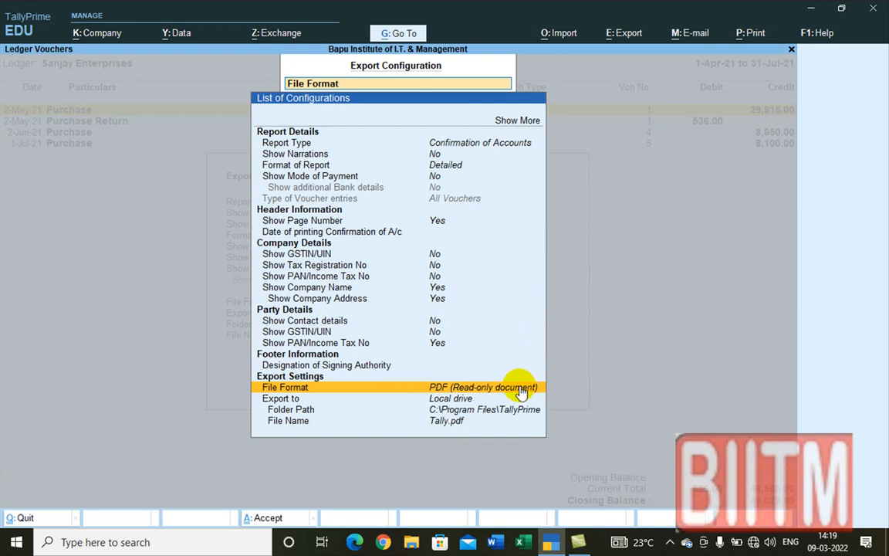
pyautogui.click(456, 388)
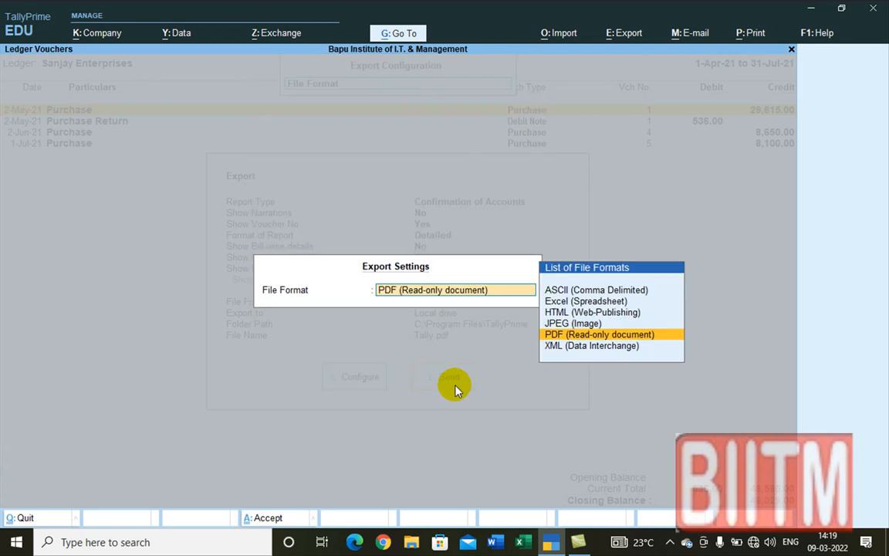
pyautogui.click(578, 336)
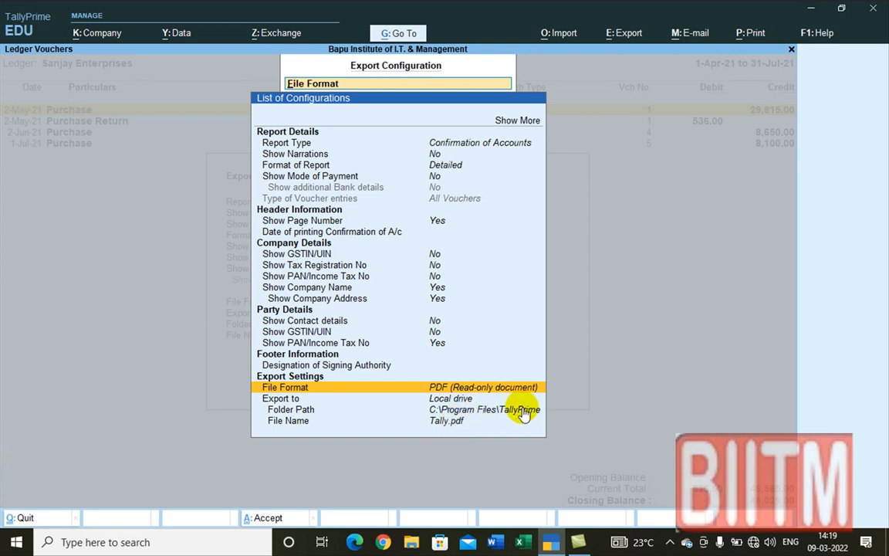
pyautogui.click(494, 413)
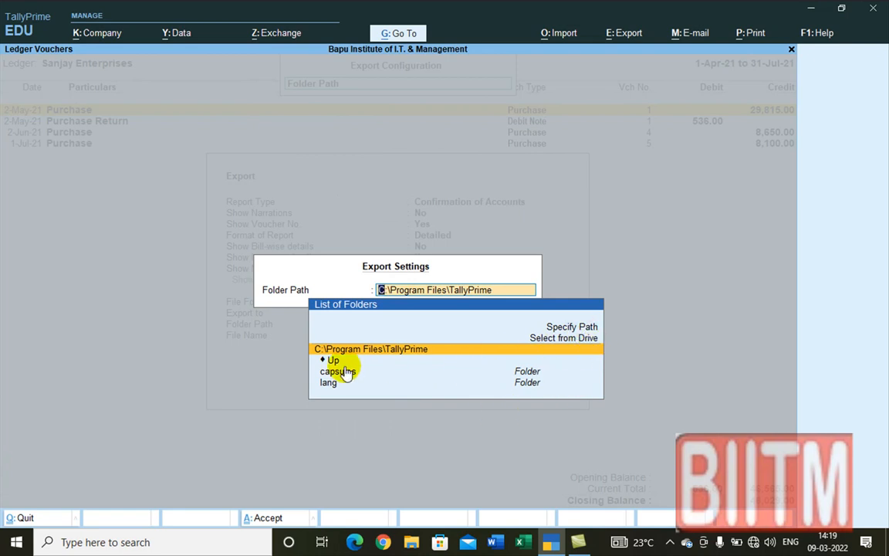
# Step: Pick J:\TallyPrime from the drive list as the export folder path
pyautogui.click(568, 338)
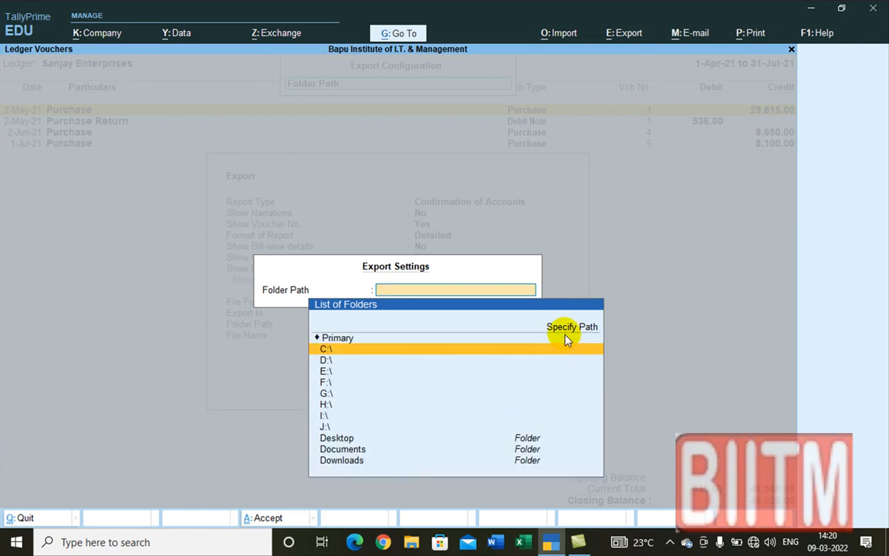
pyautogui.click(325, 426)
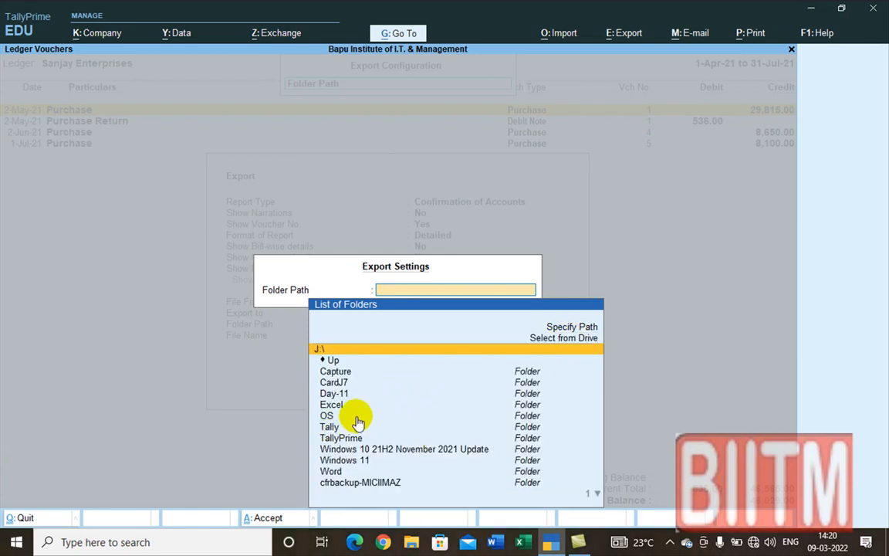
pyautogui.click(344, 438)
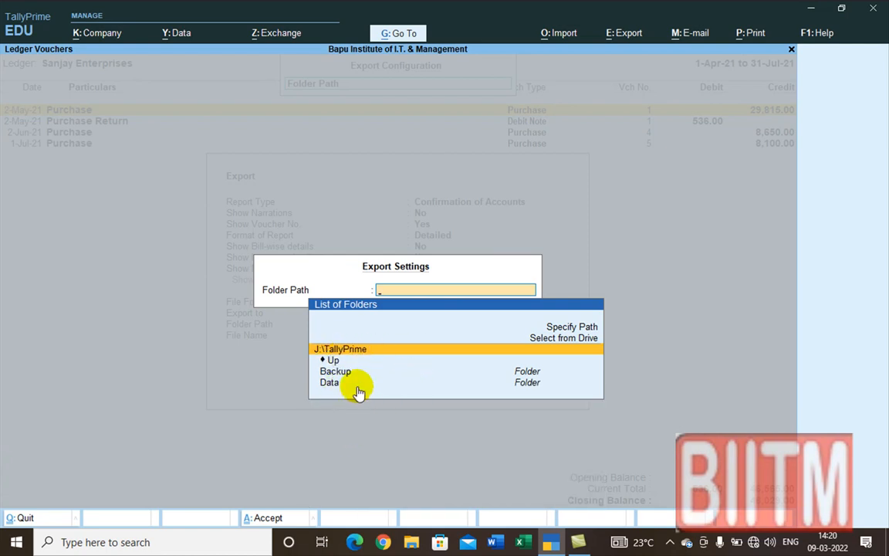
pyautogui.click(357, 351)
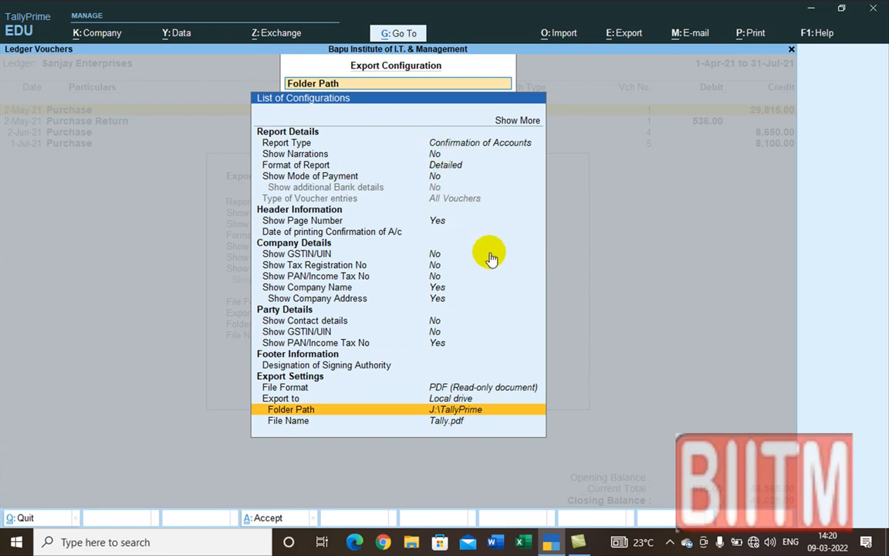
pyautogui.press('Up')
pyautogui.press('Up')
pyautogui.press('Up')
pyautogui.press('Up')
pyautogui.press('Up')
pyautogui.press('Up')
pyautogui.press('Up')
pyautogui.press('Up')
pyautogui.press('Up')
pyautogui.press('Up')
pyautogui.press('Up')
pyautogui.press('Up')
pyautogui.press('Up')
pyautogui.press('Up')
pyautogui.press('Up')
pyautogui.press('Up')
pyautogui.press('Up')
pyautogui.press('Up')
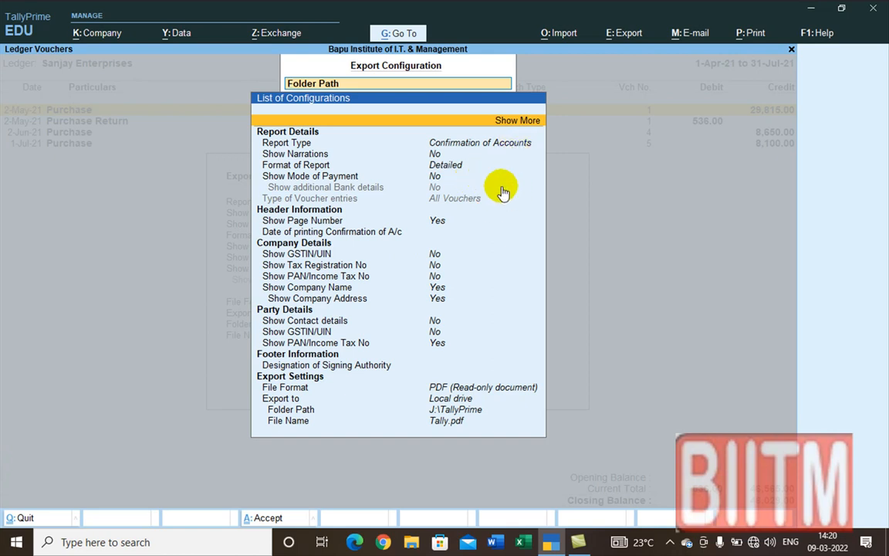
# Step: Show more configuration options and open Provide Confirmation Statement's subject, paragraphs and sign-off
pyautogui.click(516, 124)
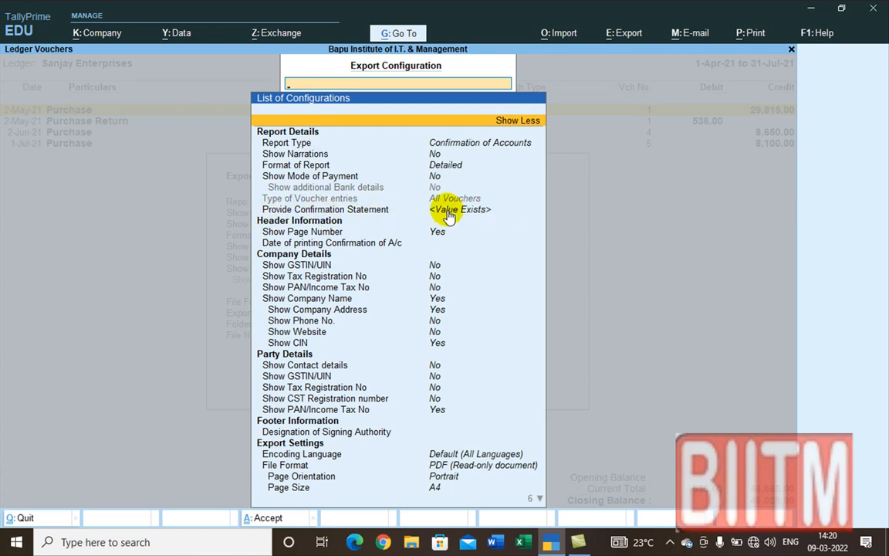
pyautogui.click(417, 209)
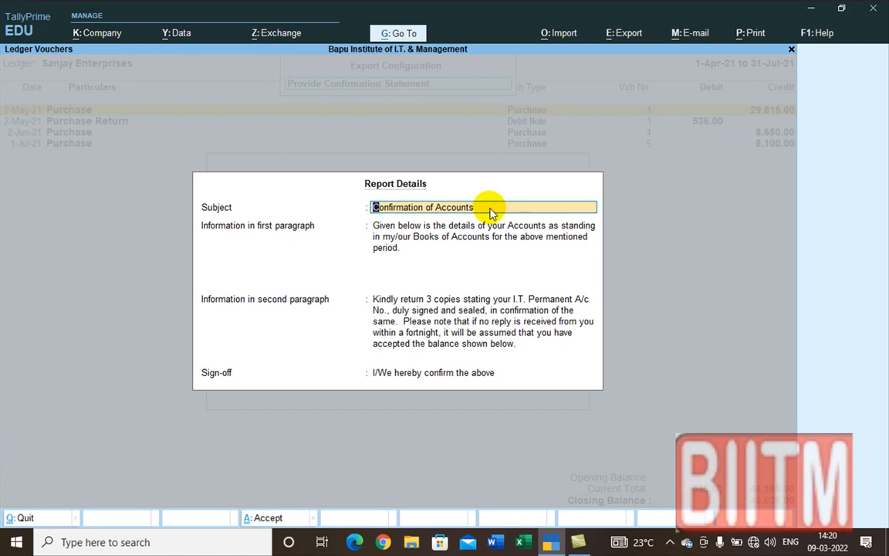
# Step: Step through both paragraphs and the sign-off unchanged, then accept the confirmation statement wording
pyautogui.click(431, 243)
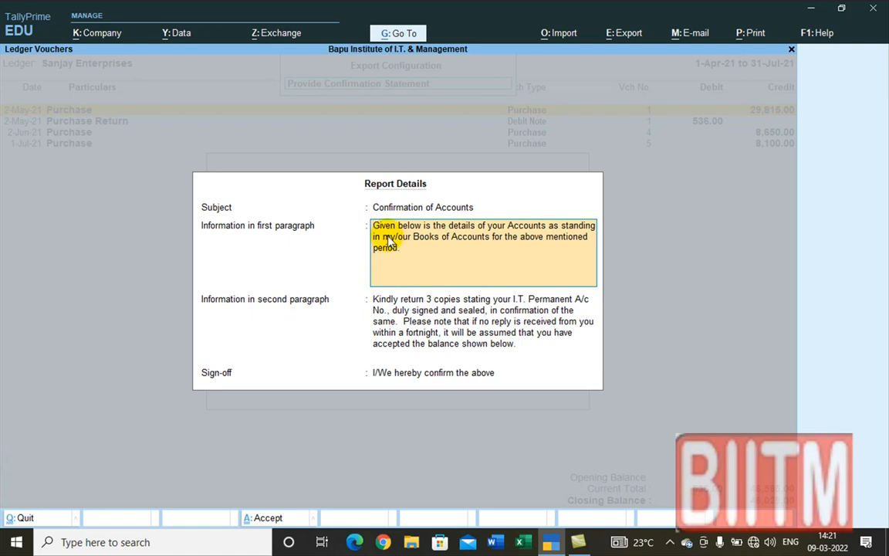
pyautogui.click(377, 308)
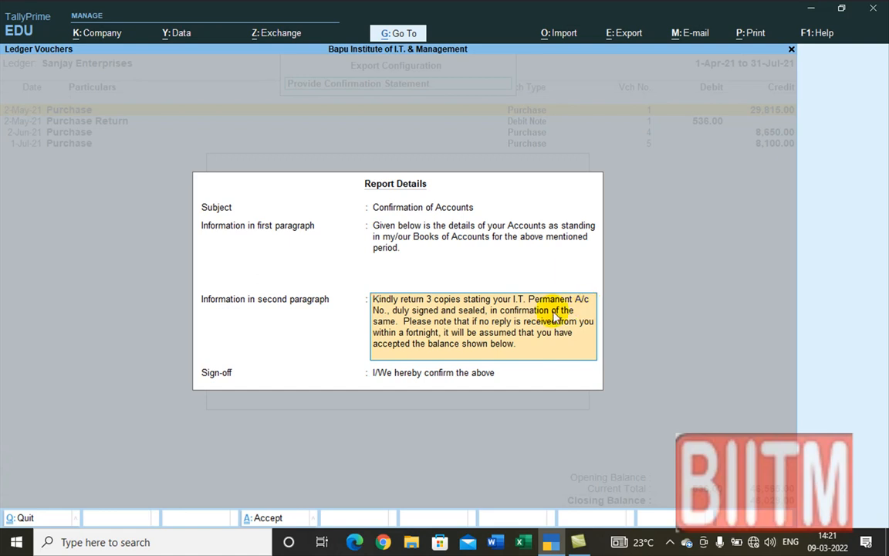
pyautogui.click(423, 245)
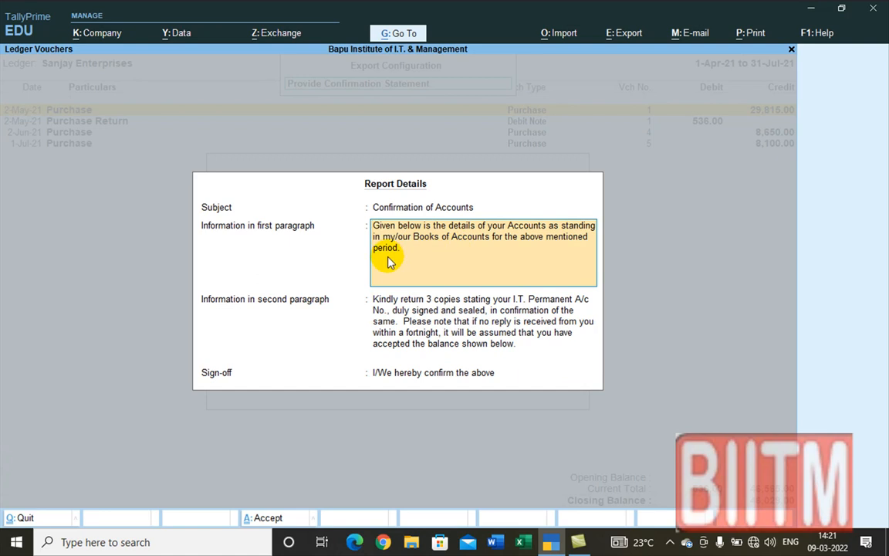
pyautogui.click(456, 357)
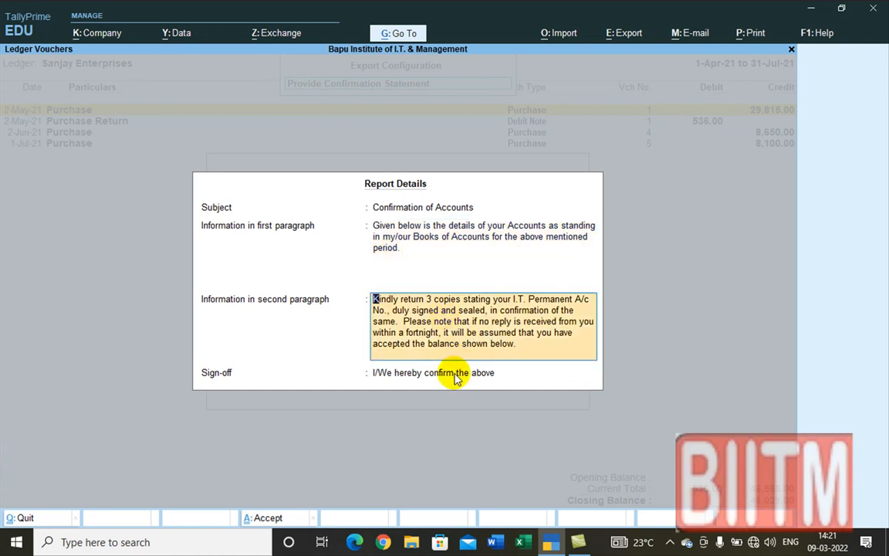
pyautogui.click(456, 376)
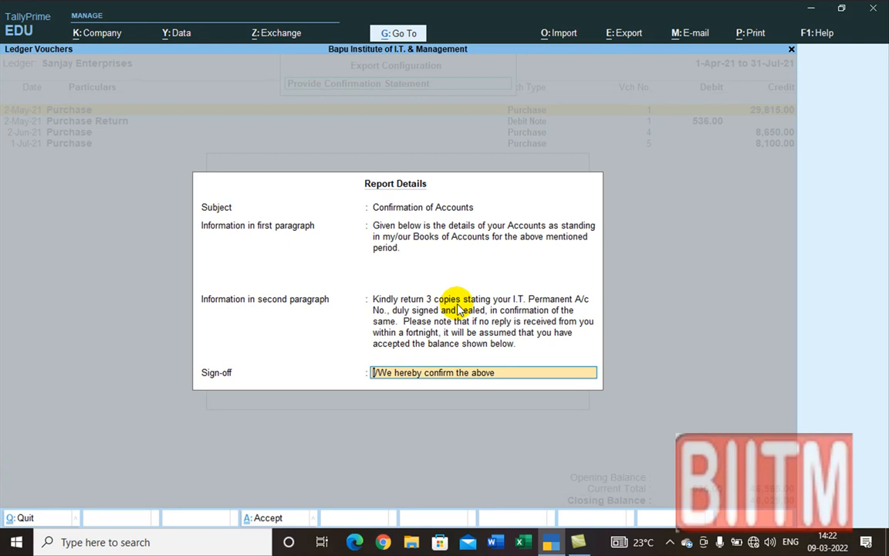
pyautogui.press('Return')
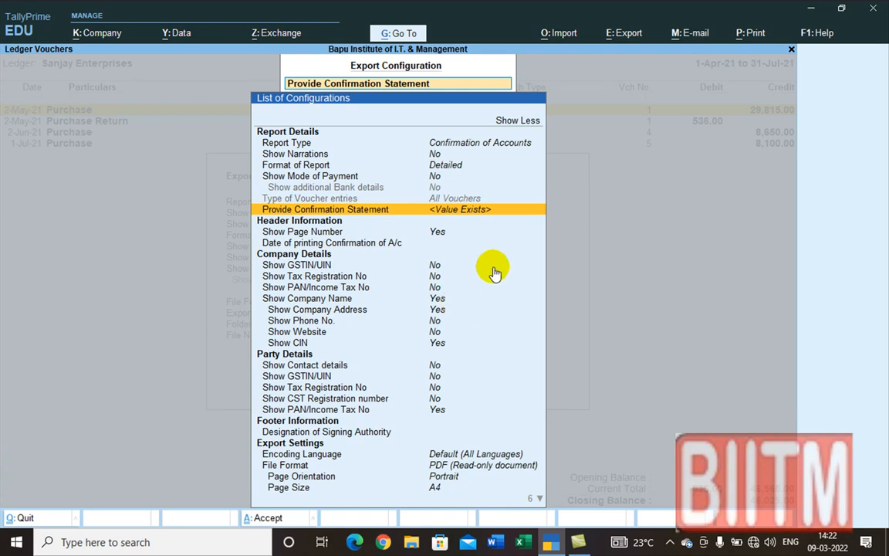
# Step: Accept the export configuration and send Confirmation of Accounts as Tally.pdf to J:\TallyPrime
pyautogui.hotkey('ctrl', 'a')
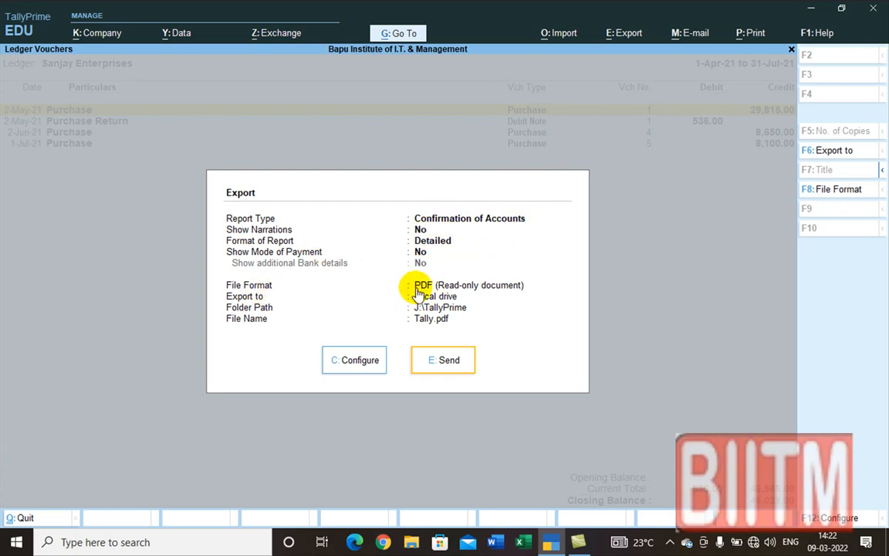
pyautogui.click(446, 360)
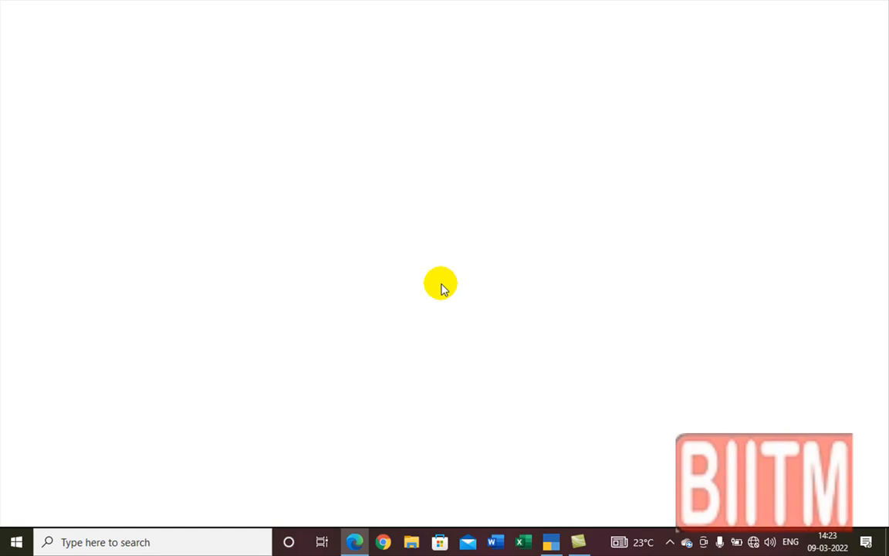
pyautogui.click(351, 542)
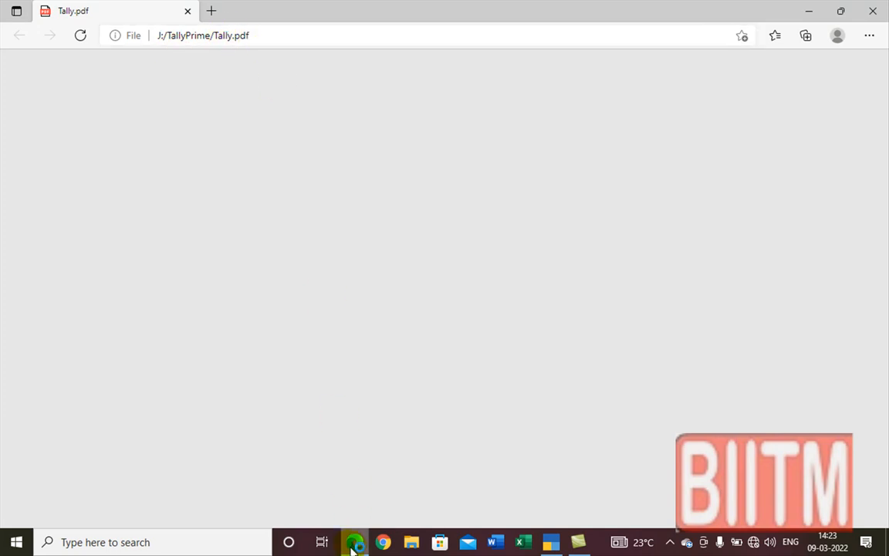
pyautogui.moveTo(352, 546)
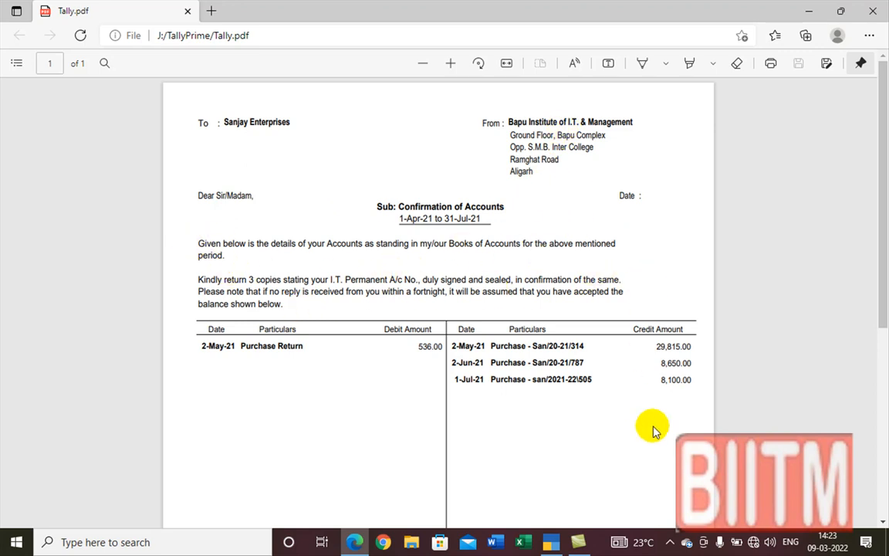
pyautogui.scroll(-3, 652, 429)
pyautogui.scroll(-2, 651, 420)
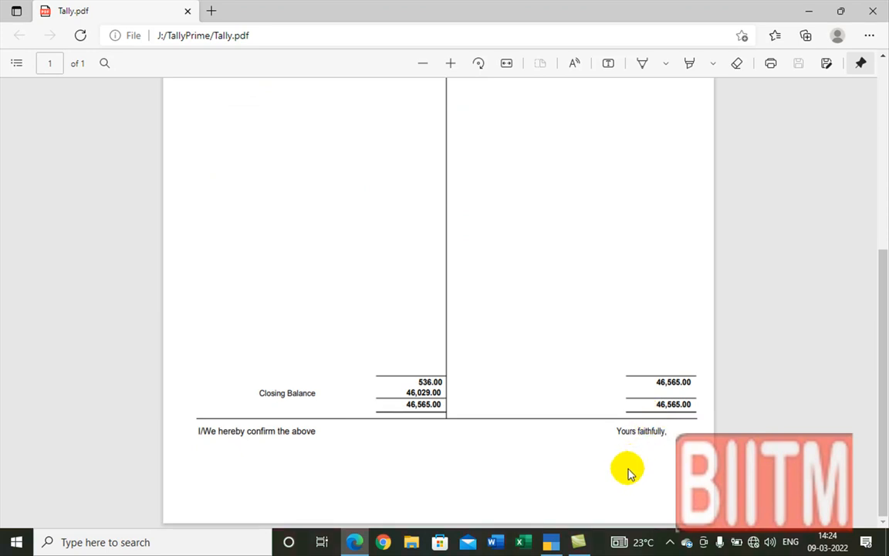
pyautogui.scroll(1, 629, 471)
pyautogui.scroll(3, 628, 470)
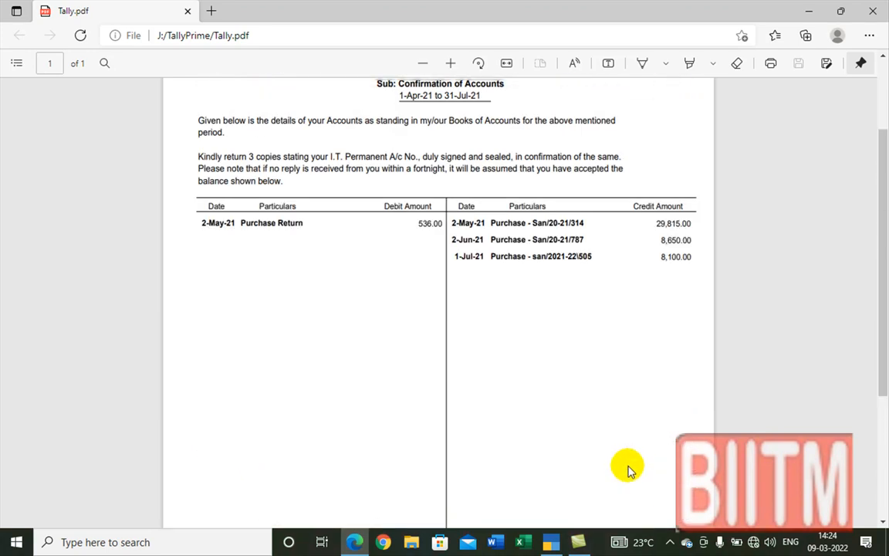
pyautogui.scroll(1, 628, 468)
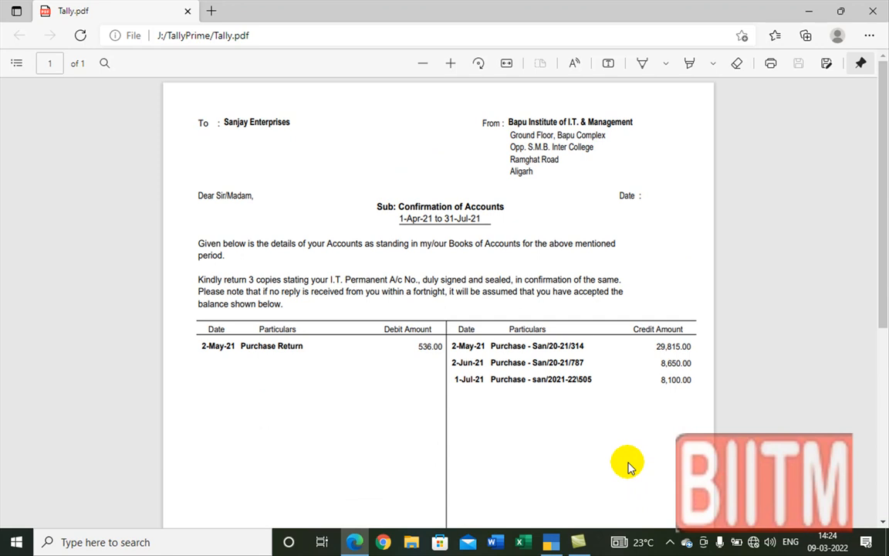
pyautogui.scroll(-6, 628, 466)
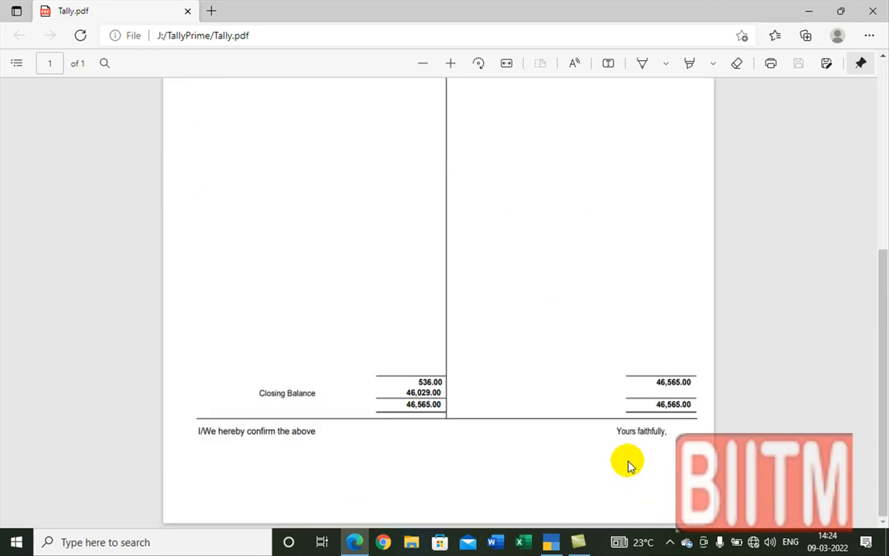
pyautogui.scroll(6, 629, 463)
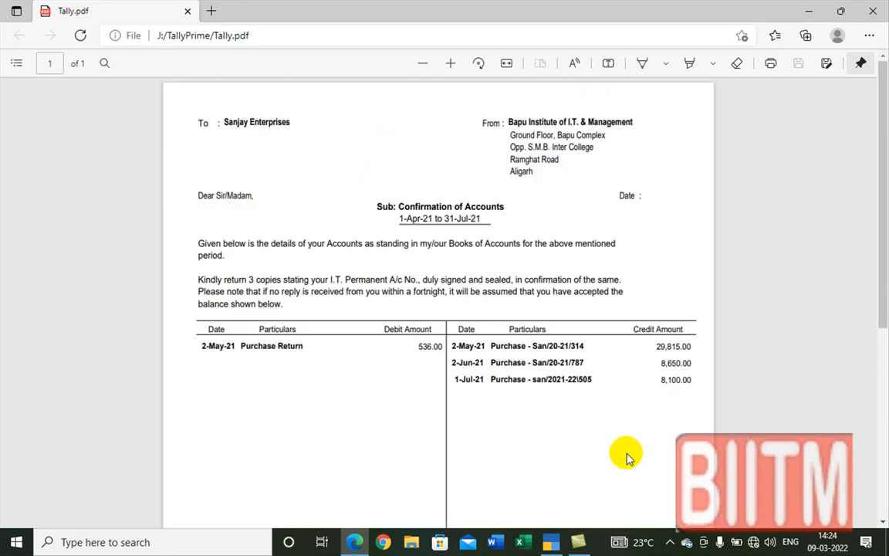
pyautogui.scroll(-6, 623, 390)
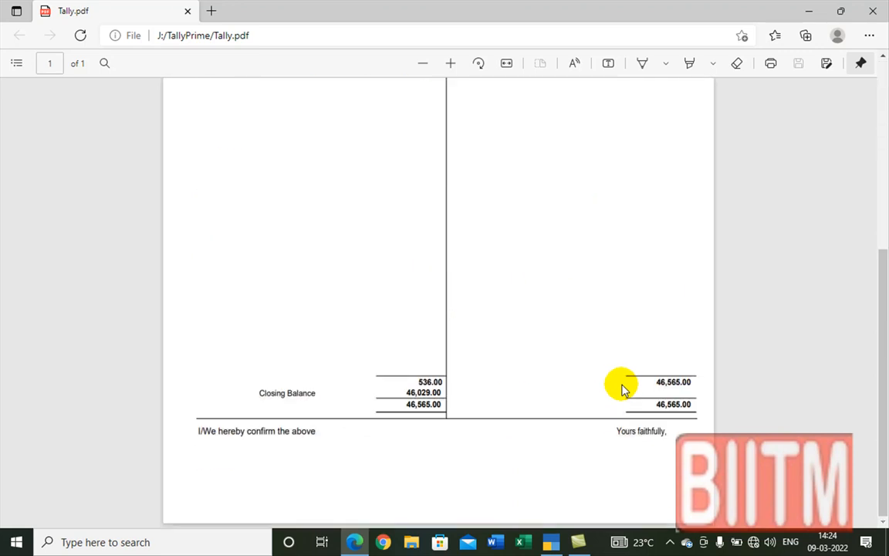
pyautogui.scroll(6, 611, 271)
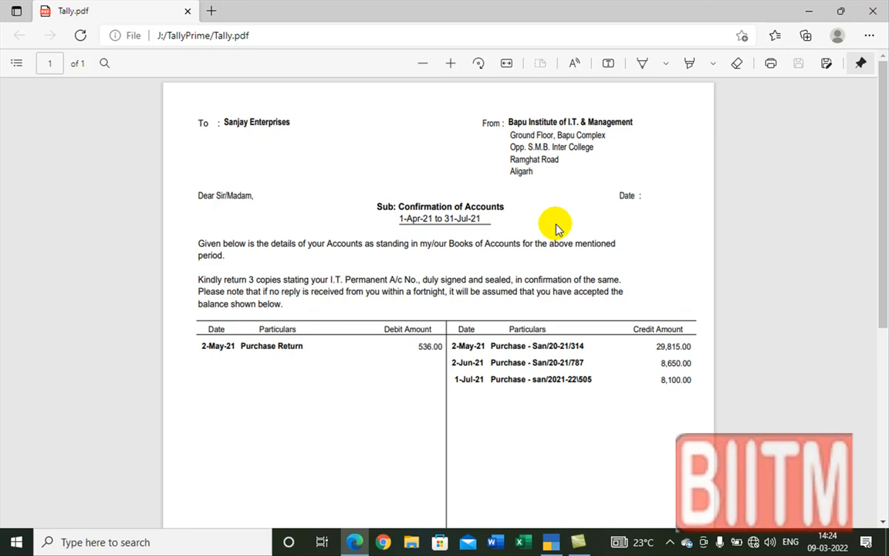
# Step: Close the PDF and open Print for the current ledger: Ledger Accounts, Microsoft Print to PDF, A4
pyautogui.click(873, 16)
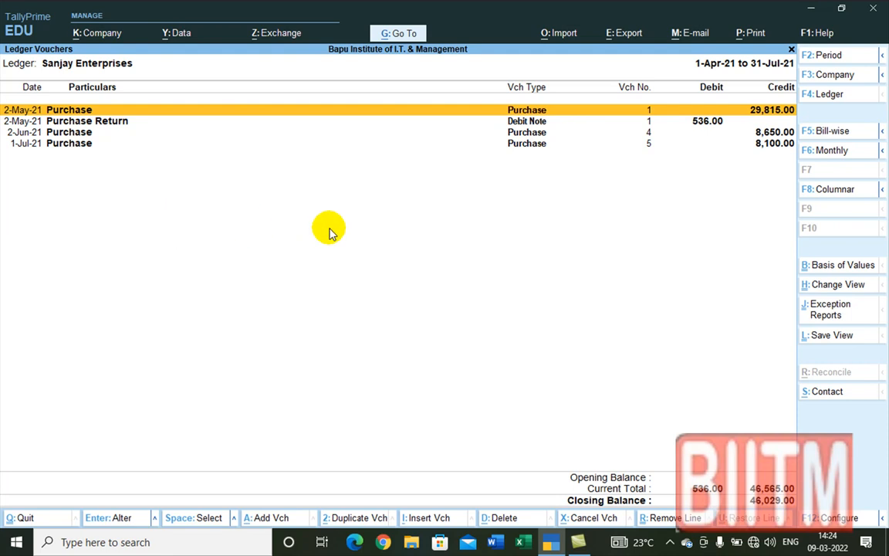
pyautogui.hotkey('alt', 'p')
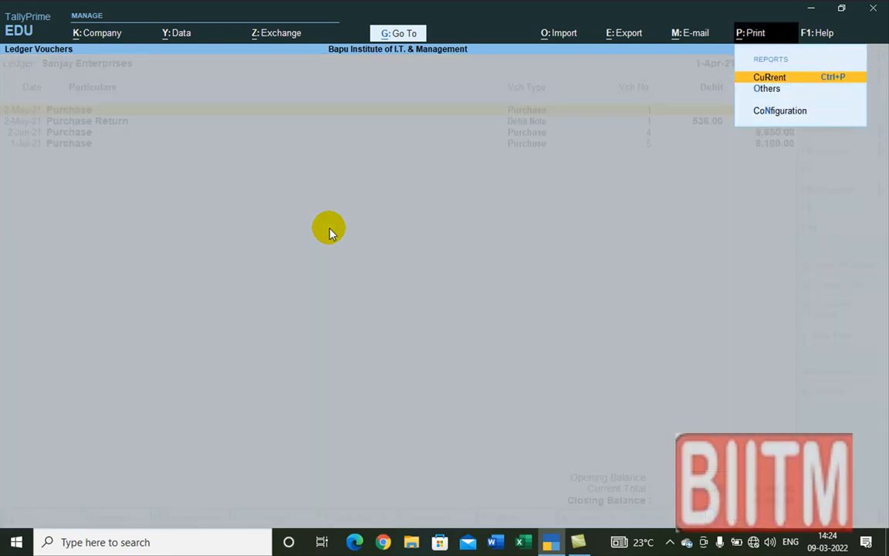
pyautogui.click(798, 79)
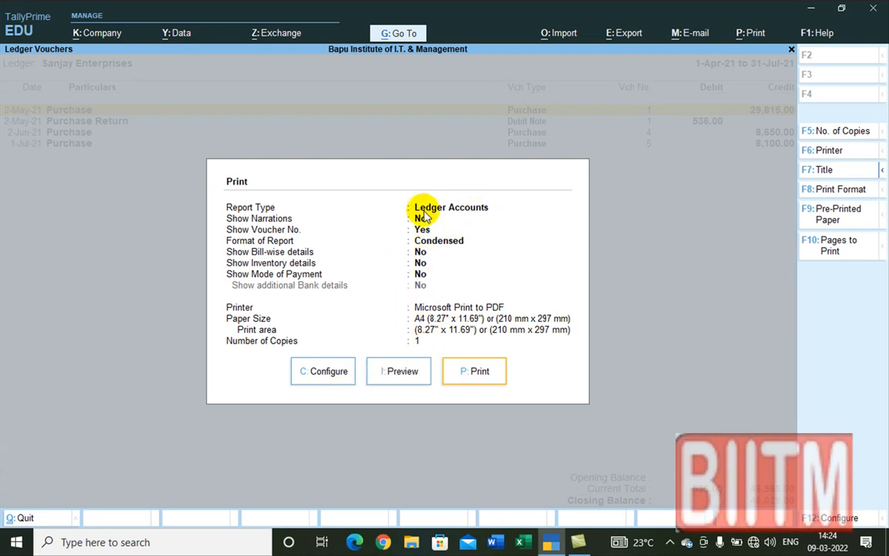
pyautogui.click(324, 376)
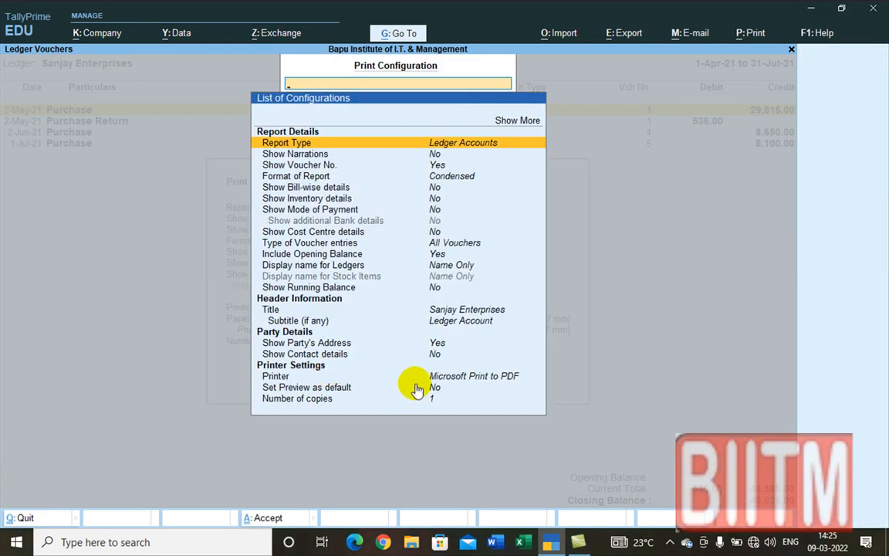
pyautogui.hotkey('ctrl', 'a')
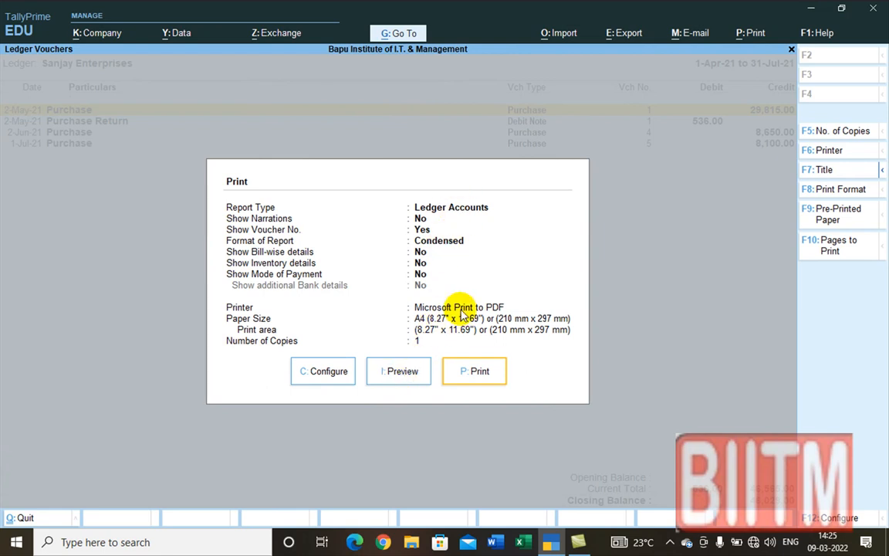
pyautogui.click(398, 372)
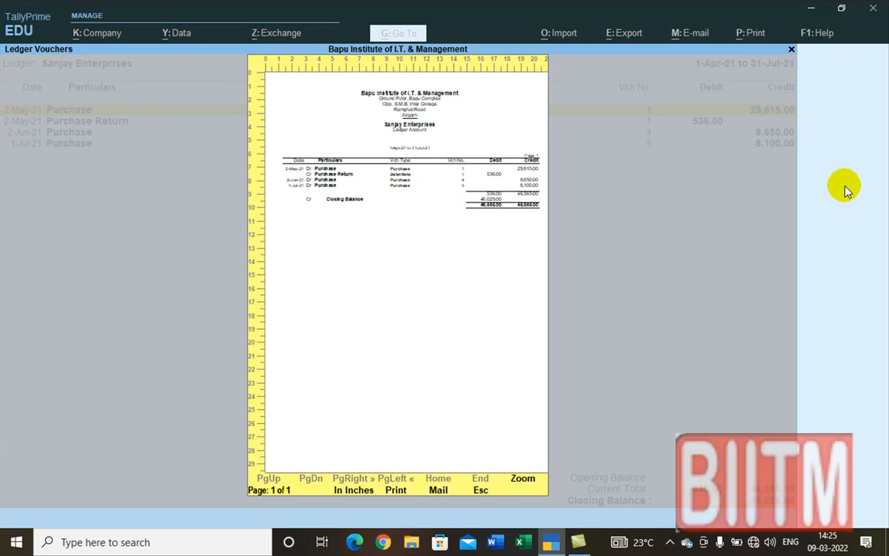
pyautogui.press('z')
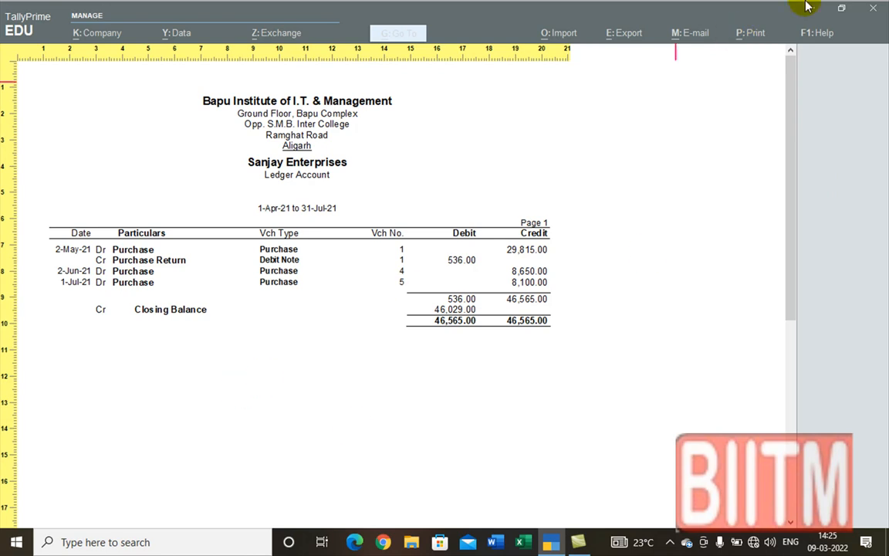
pyautogui.scroll(-4, 639, 252)
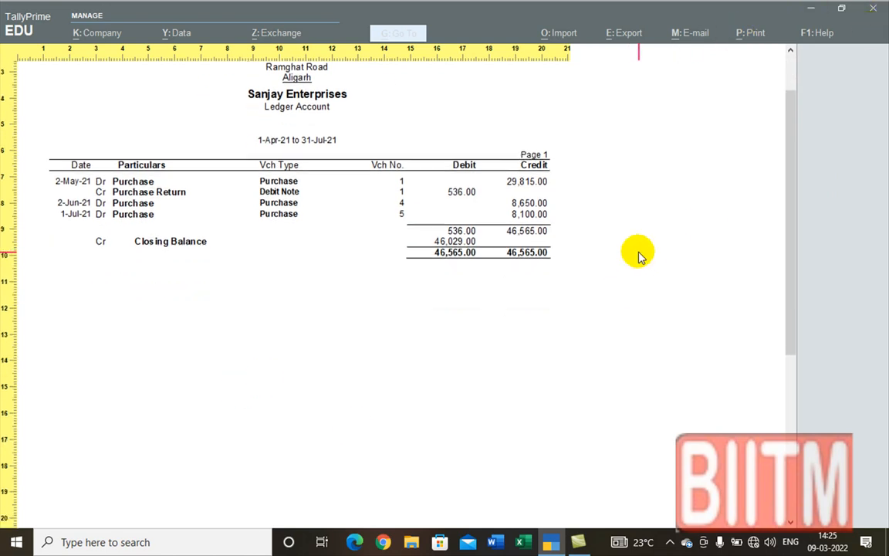
pyautogui.scroll(1, 638, 256)
pyautogui.scroll(3, 640, 256)
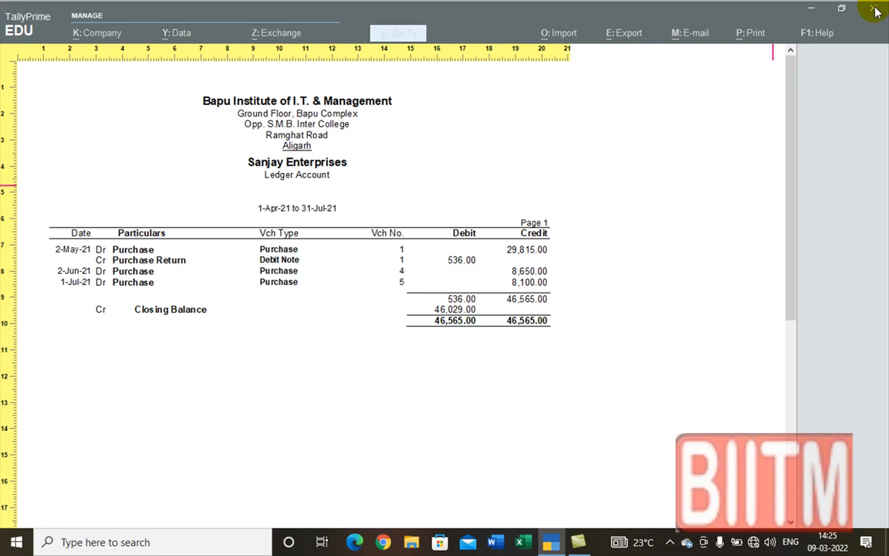
pyautogui.click(875, 11)
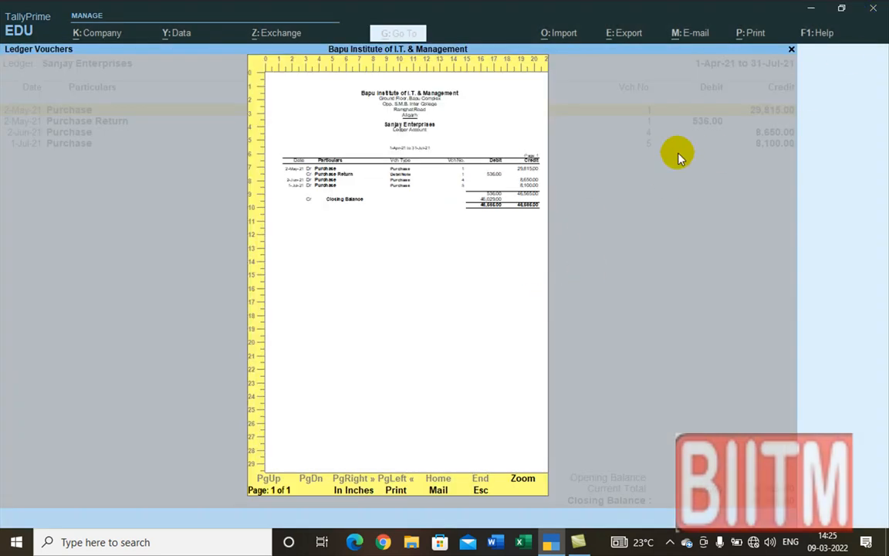
pyautogui.press('Escape')
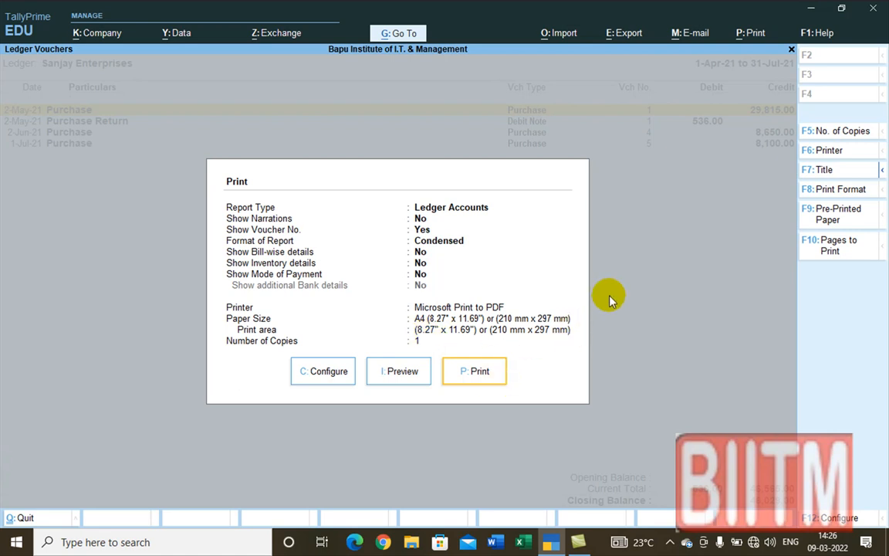
# Step: Back out of Print, Ledger Vouchers and Account Books to Gateway of Tally, declining to quit
pyautogui.press('Escape')
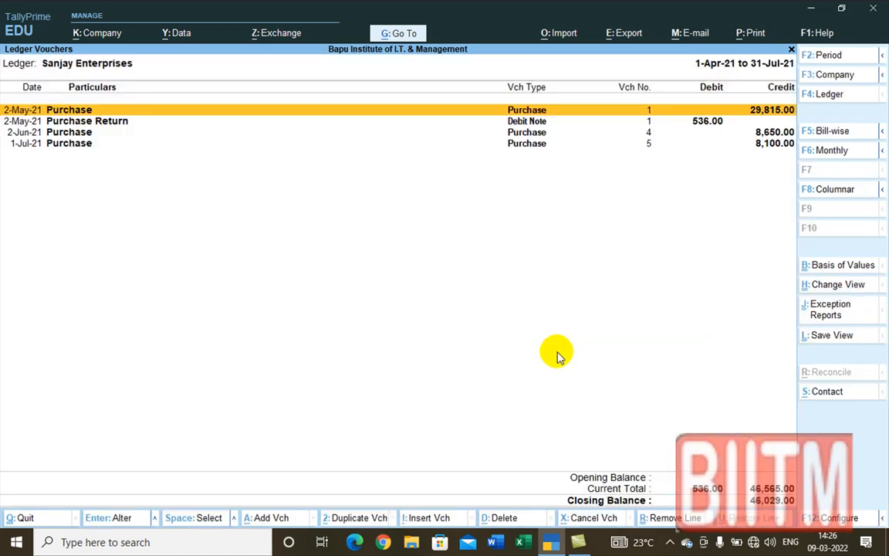
pyautogui.press('Escape')
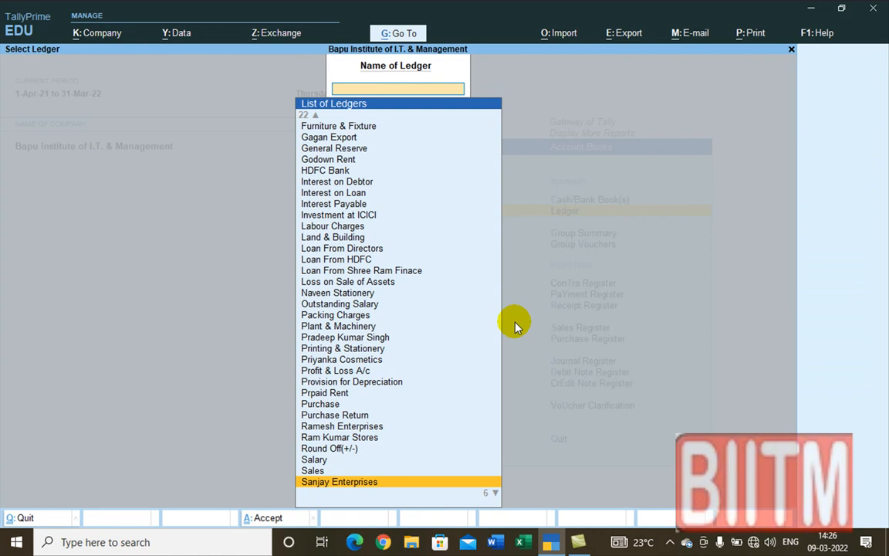
pyautogui.press('Escape')
pyautogui.press('Escape')
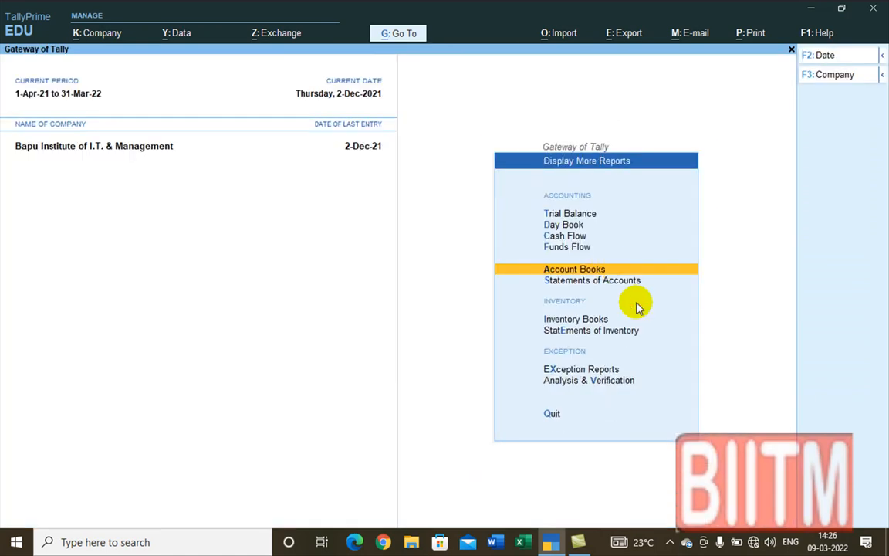
pyautogui.press('Escape')
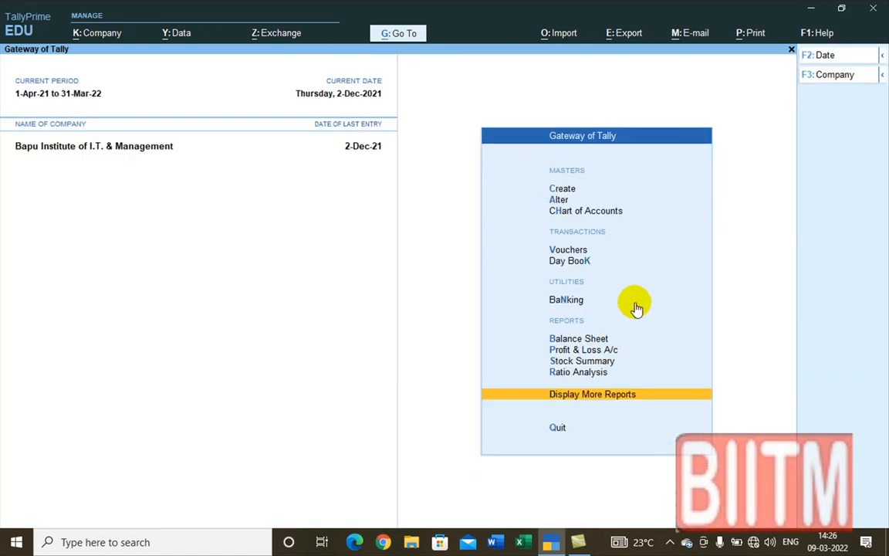
pyautogui.press('Escape')
pyautogui.press('n')
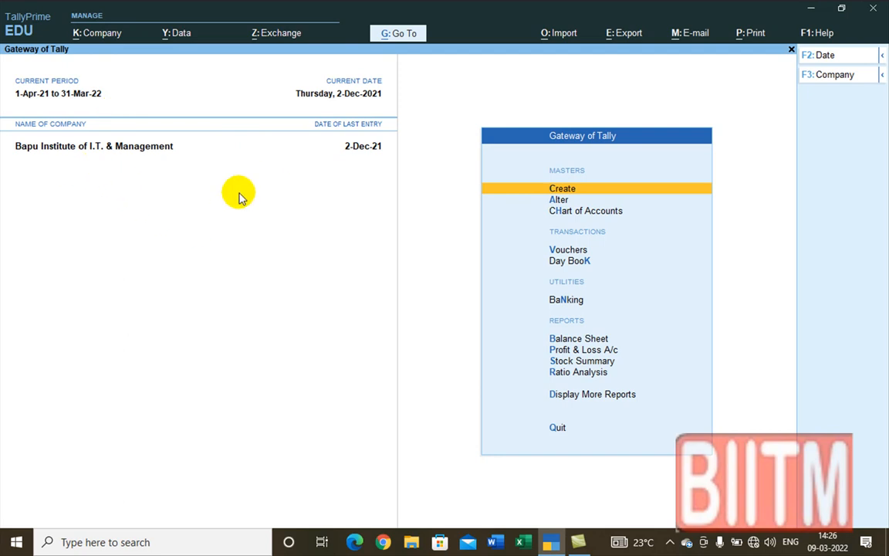
# Step: Bring up the Company menu with Alt+K, showing the Create, Alter and Select actions
pyautogui.press('alt')
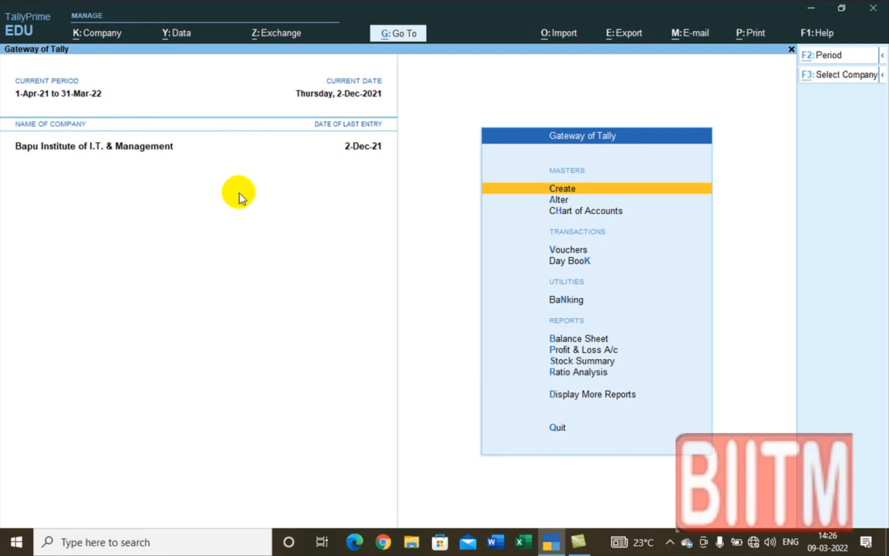
pyautogui.hotkey('alt', 'k')
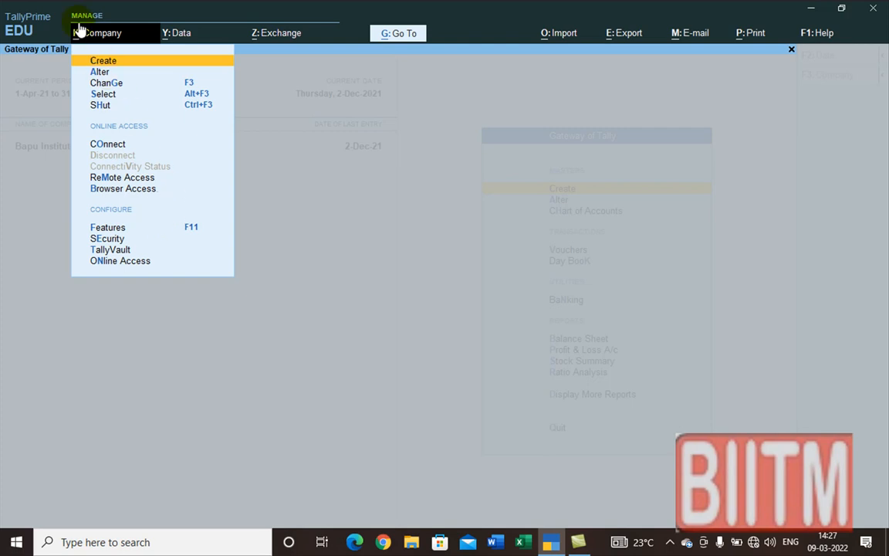
# Step: Open Company Alteration for Bapu Institute of I.T. & Management and exit without saving changes
pyautogui.click(101, 72)
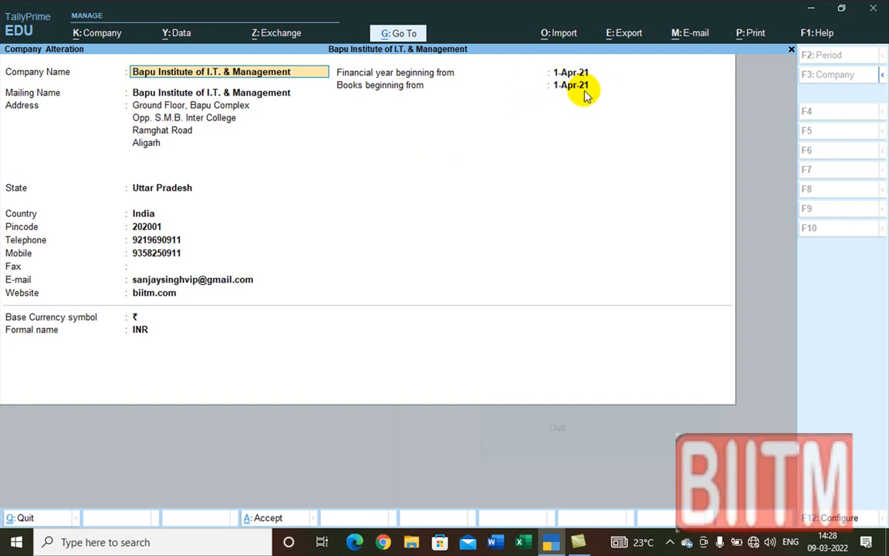
pyautogui.press('BackSpace')
pyautogui.press('Escape')
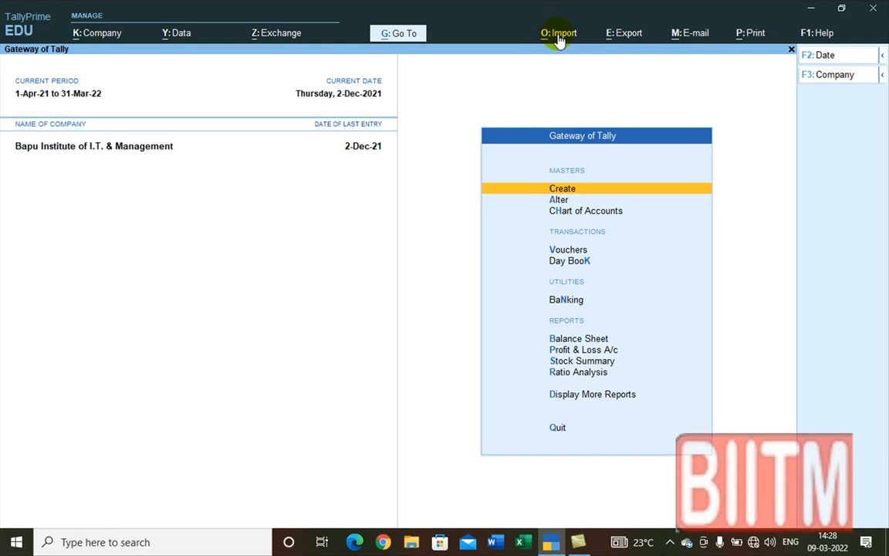
# Step: Open the Export Configuration list, currently pointing to C:\Program Files\TallyPrime
pyautogui.click(610, 43)
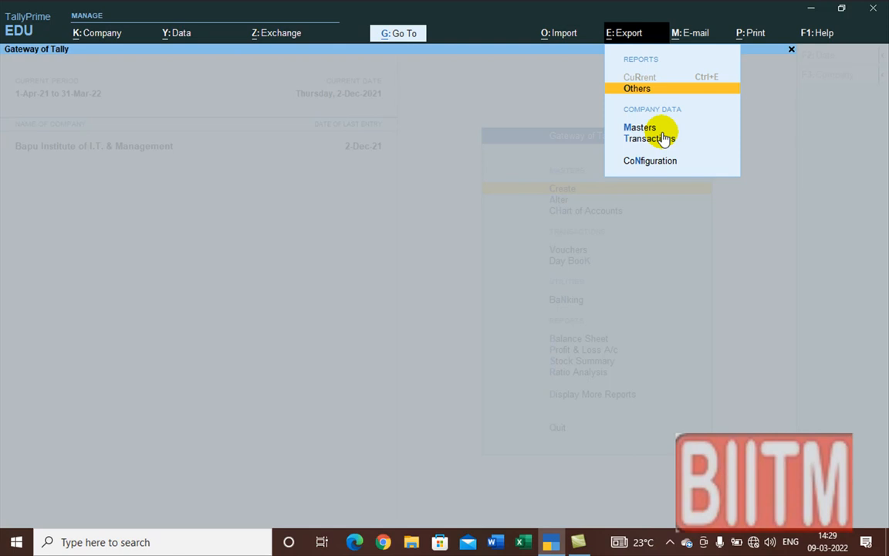
pyautogui.click(647, 162)
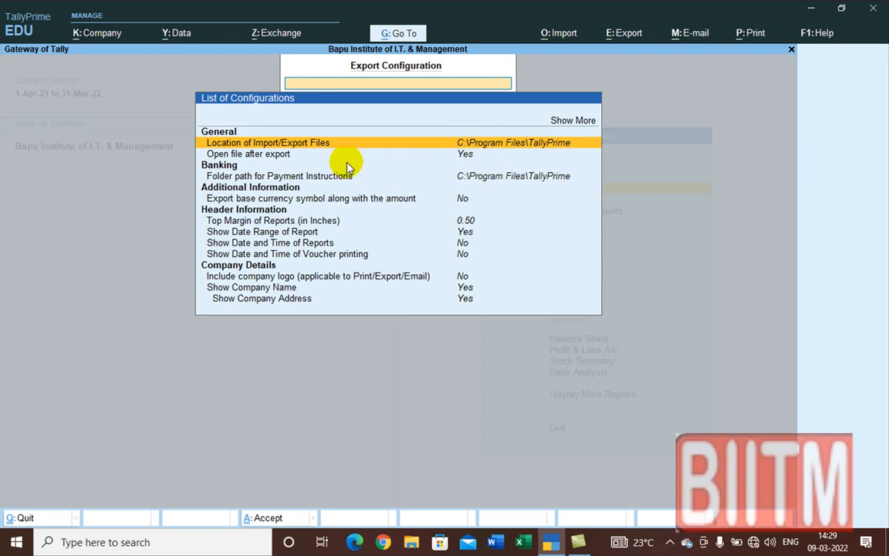
# Step: Change the import/export files location to J:\TallyPrime and close the configuration
pyautogui.click(566, 121)
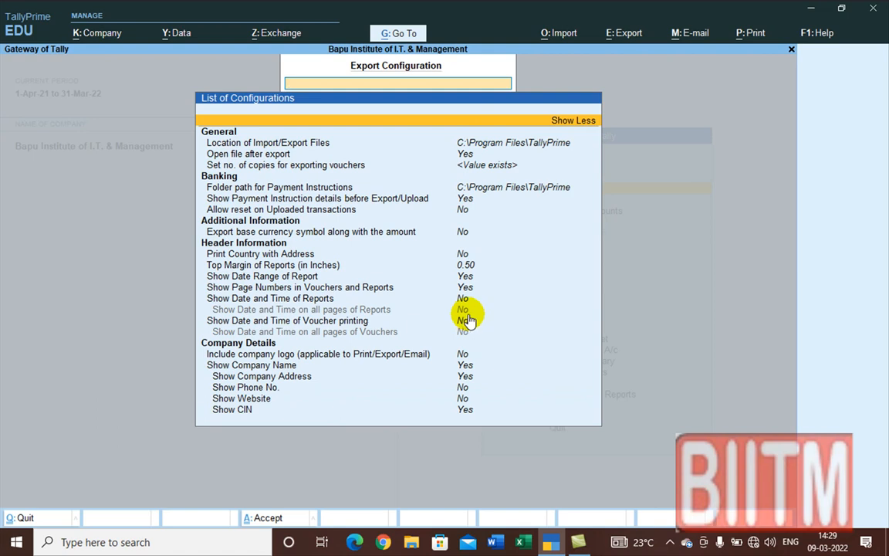
pyautogui.click(498, 144)
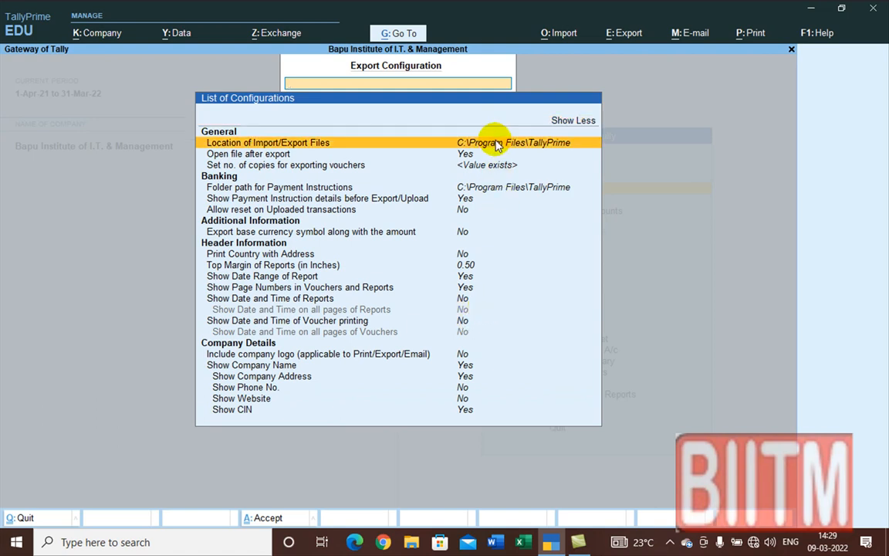
pyautogui.click(498, 144)
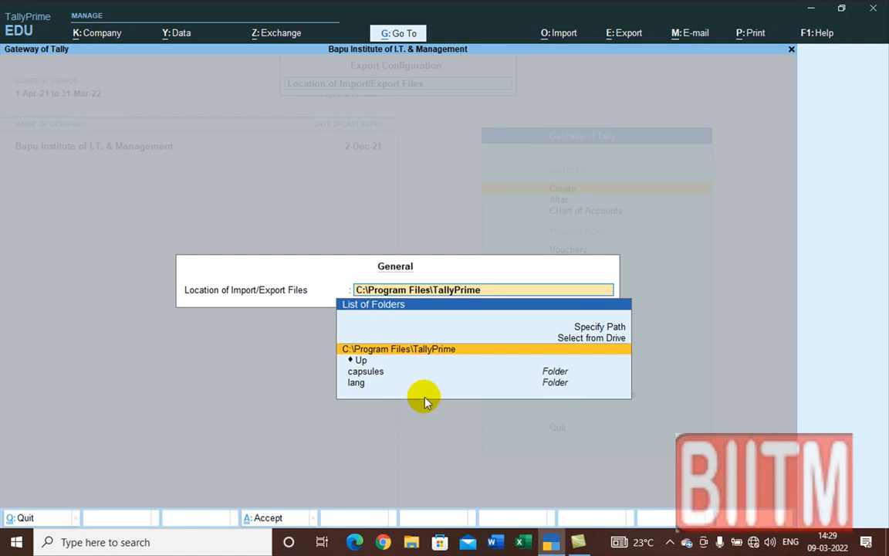
pyautogui.click(583, 340)
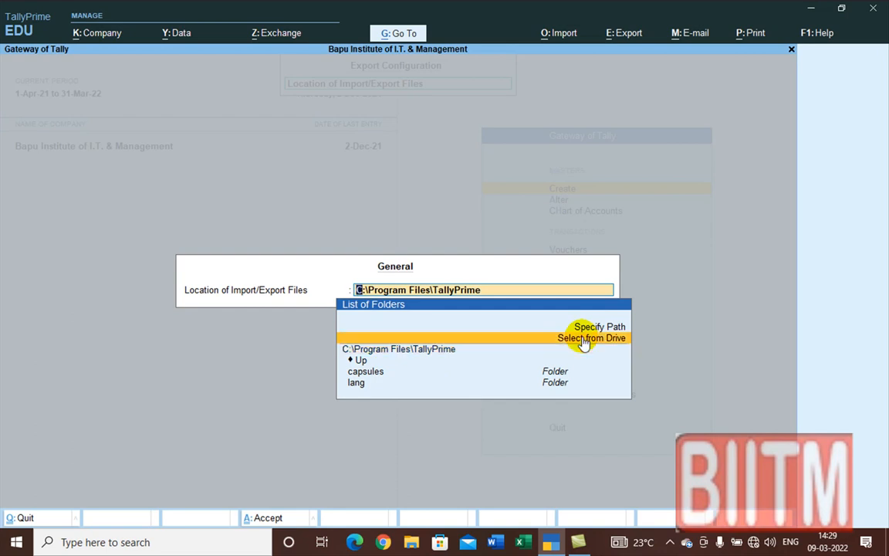
pyautogui.click(585, 343)
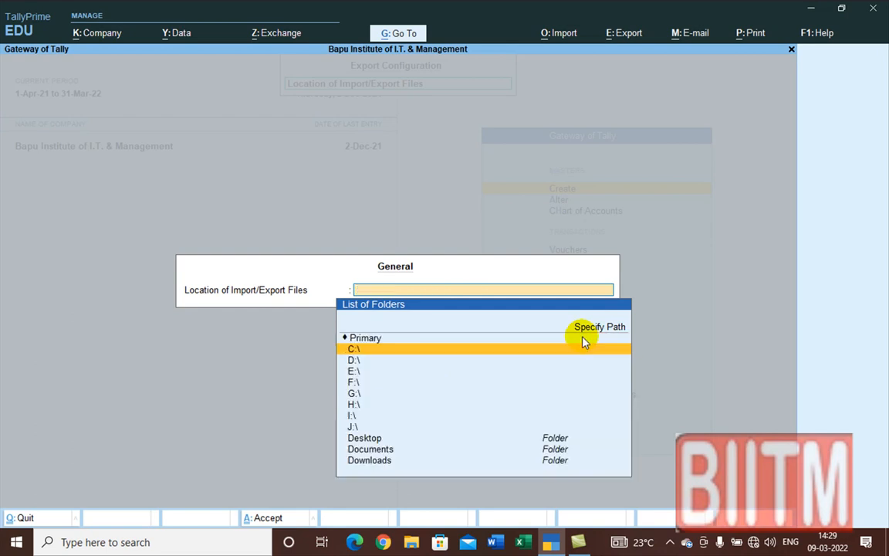
pyautogui.click(352, 427)
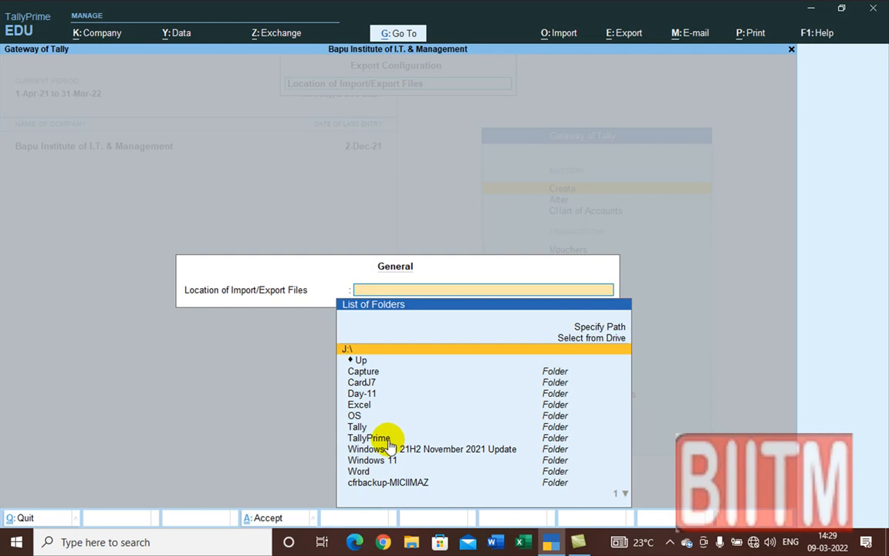
pyautogui.click(378, 438)
pyautogui.click(378, 438)
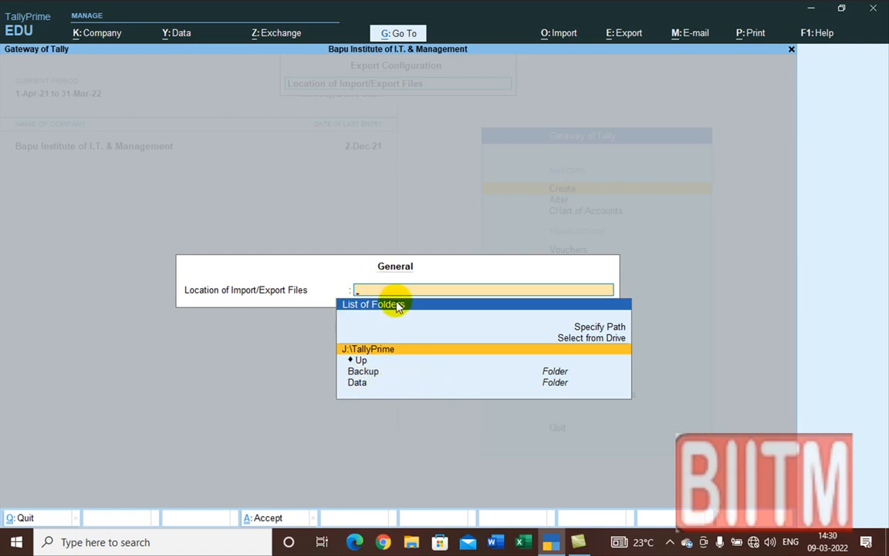
pyautogui.click(385, 351)
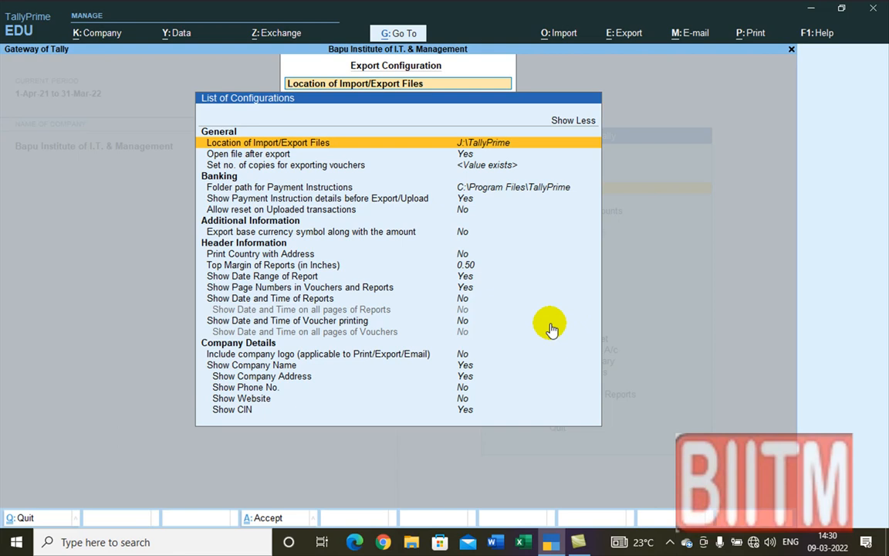
pyautogui.press('Escape')
pyautogui.press('Escape')
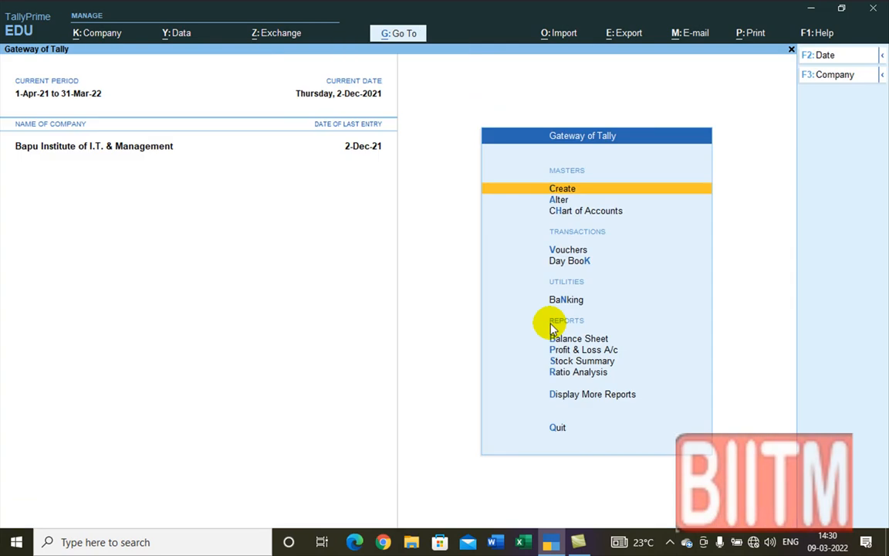
# Step: Open the Masters export screen under Export > Company Data
pyautogui.click(621, 36)
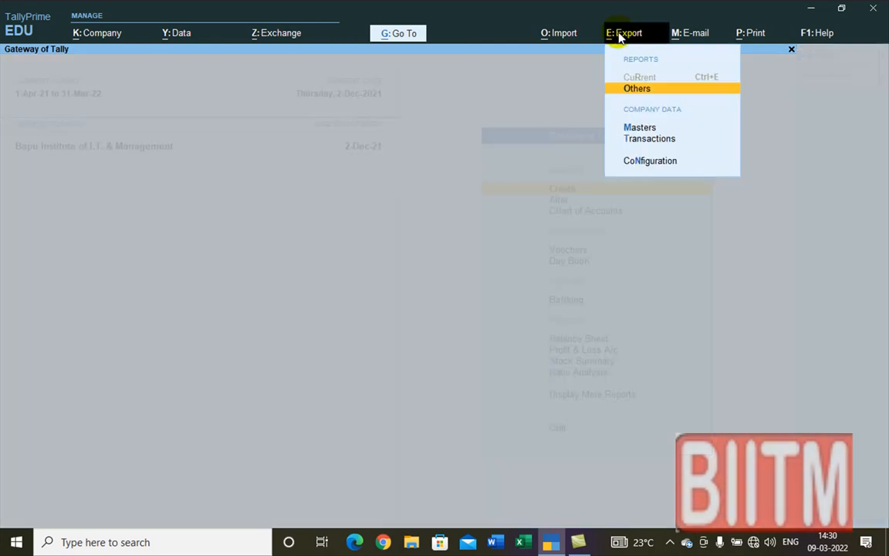
pyautogui.click(640, 128)
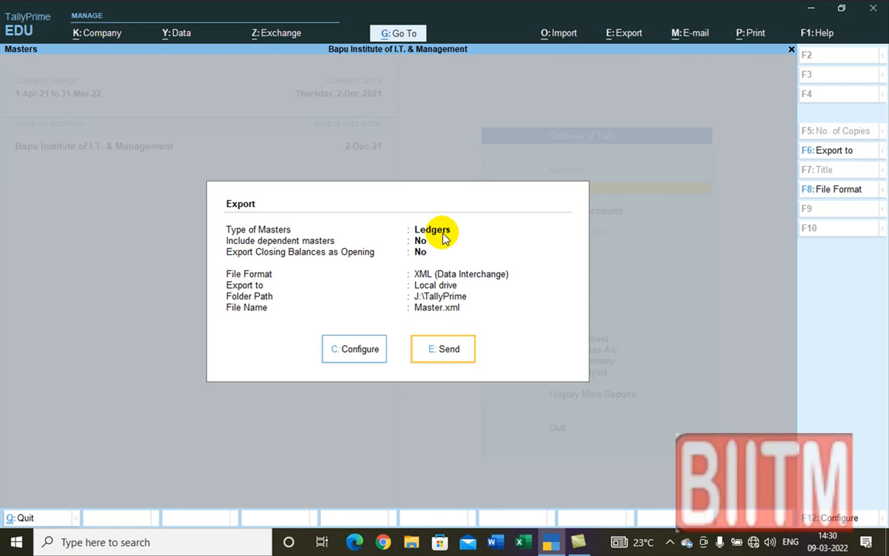
# Step: Set master type to All Masters, include dependent masters Yes, and keep XML (Data Interchange) format
pyautogui.click(356, 351)
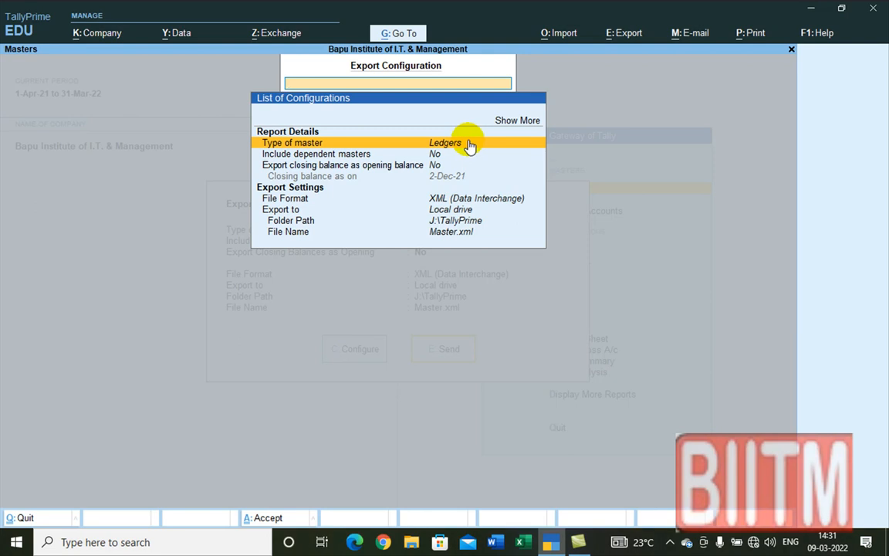
pyautogui.click(516, 122)
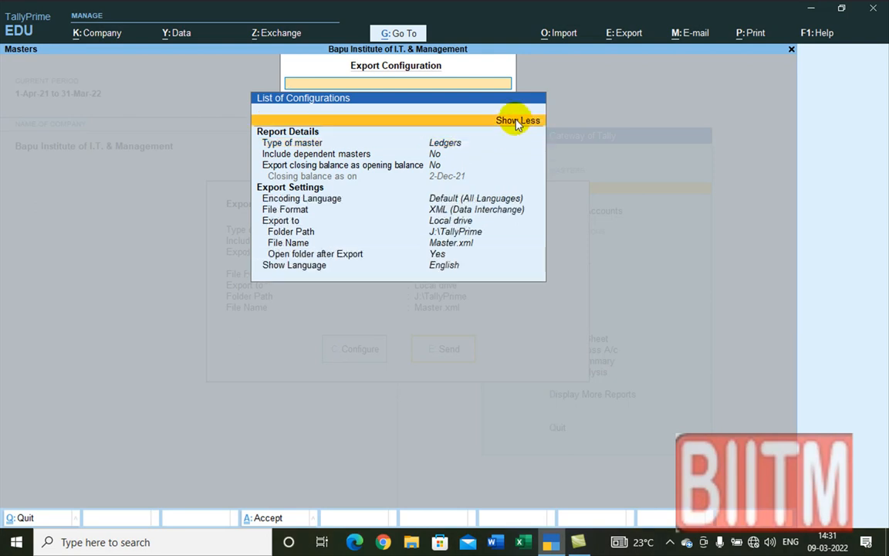
pyautogui.click(444, 147)
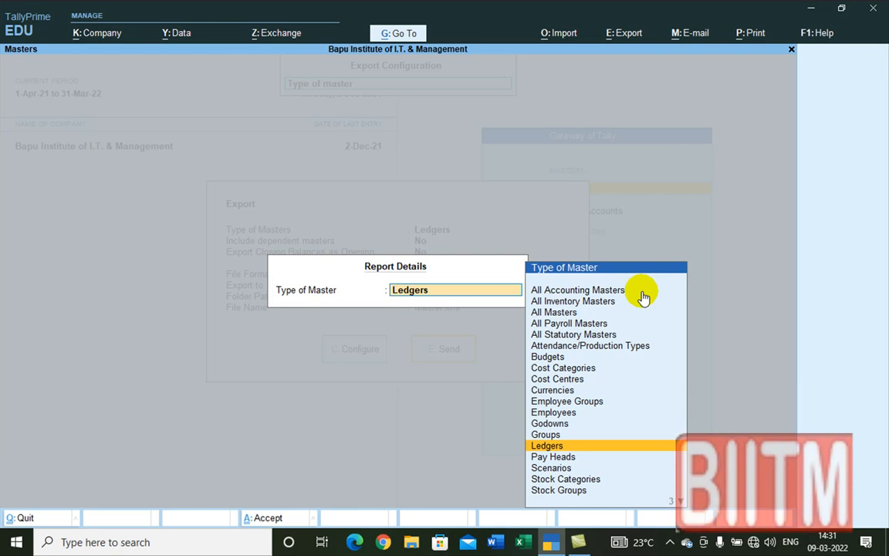
pyautogui.click(571, 313)
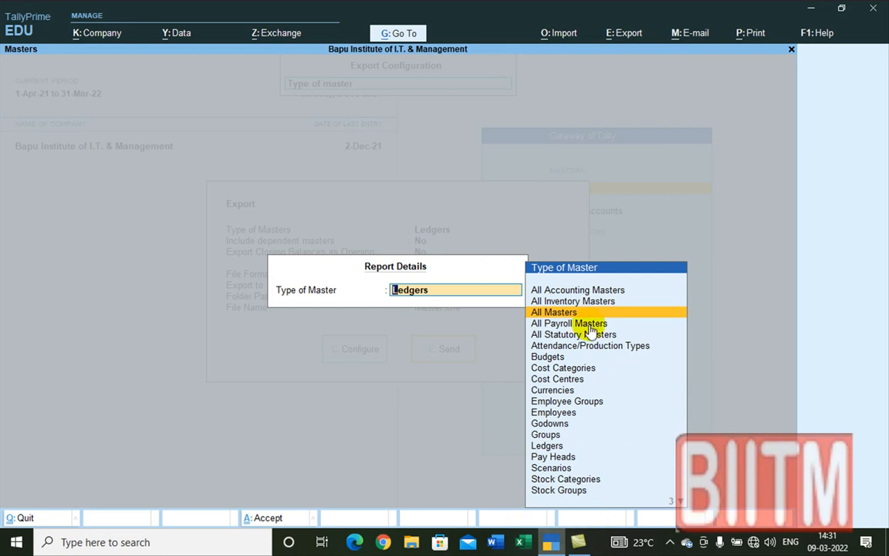
pyautogui.click(552, 312)
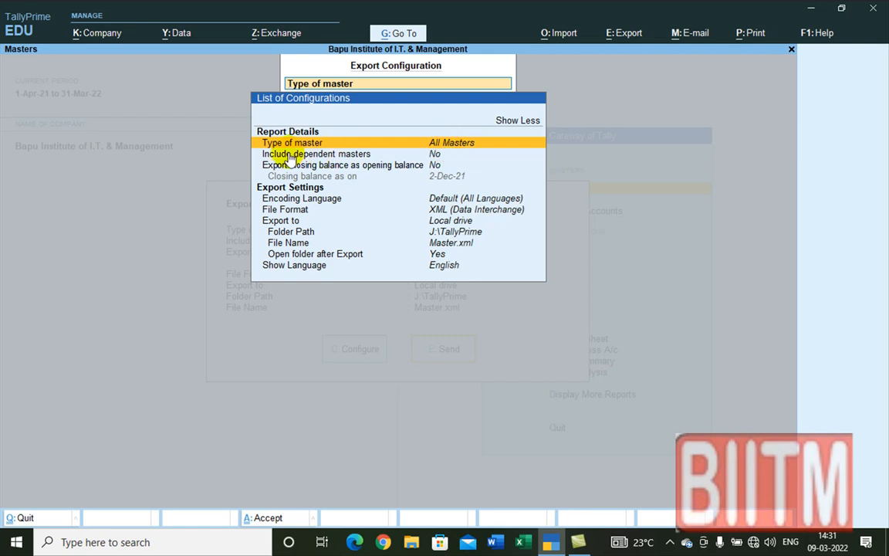
pyautogui.click(436, 156)
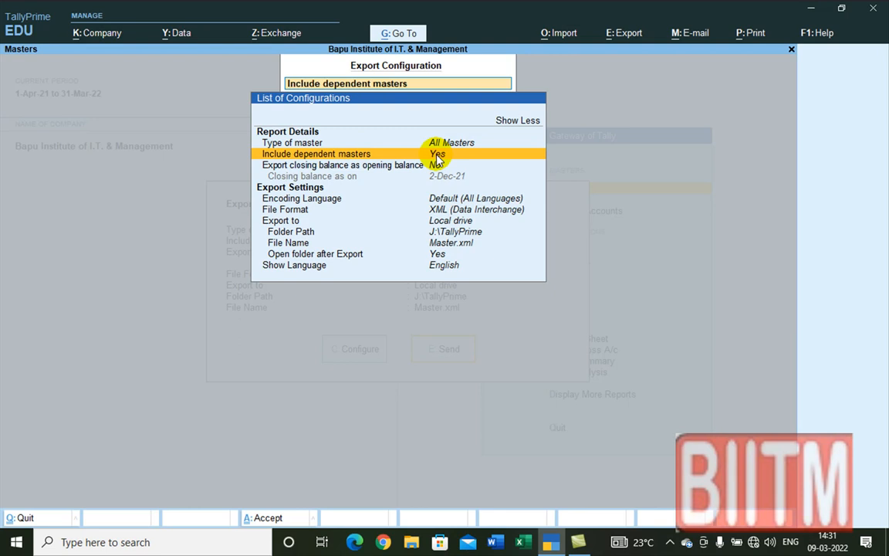
pyautogui.click(436, 158)
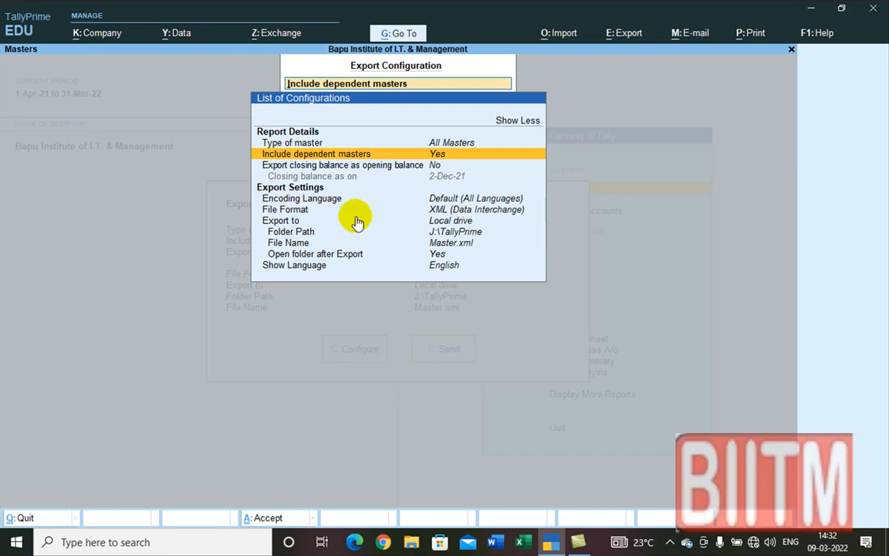
pyautogui.click(492, 215)
pyautogui.click(492, 215)
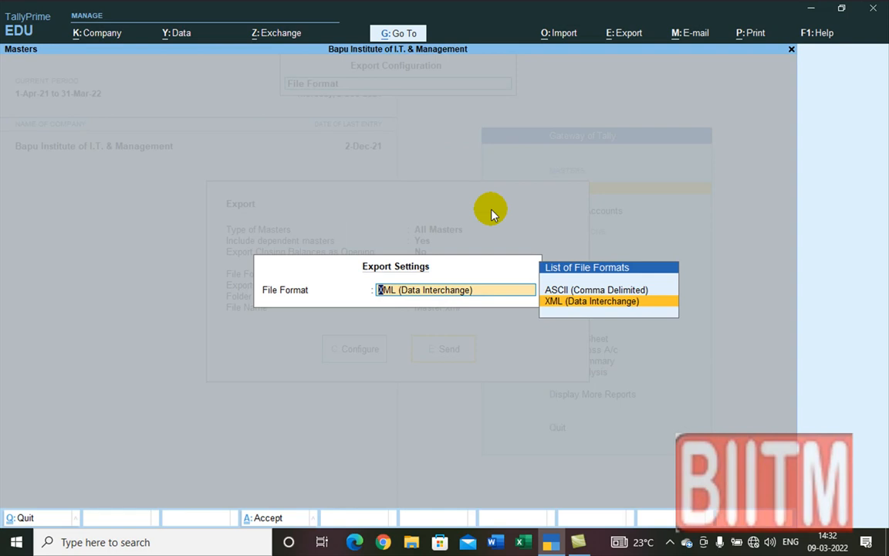
pyautogui.click(583, 303)
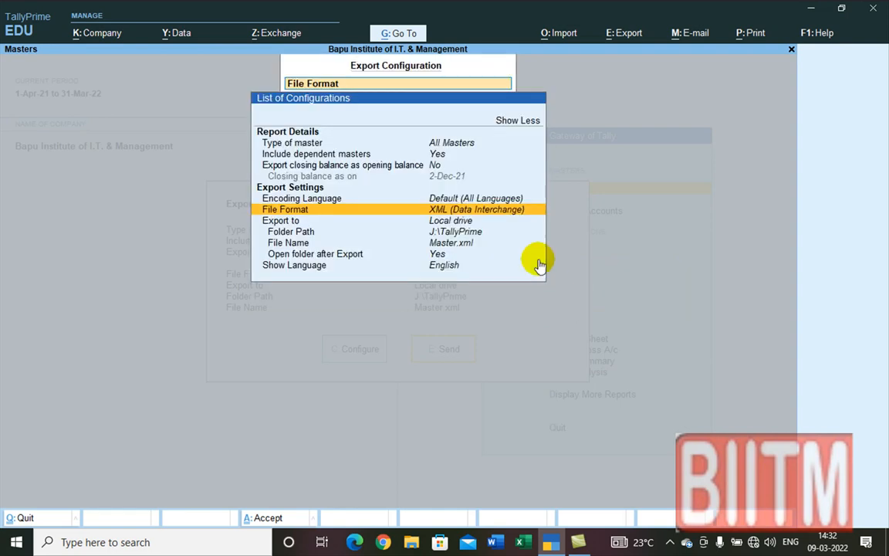
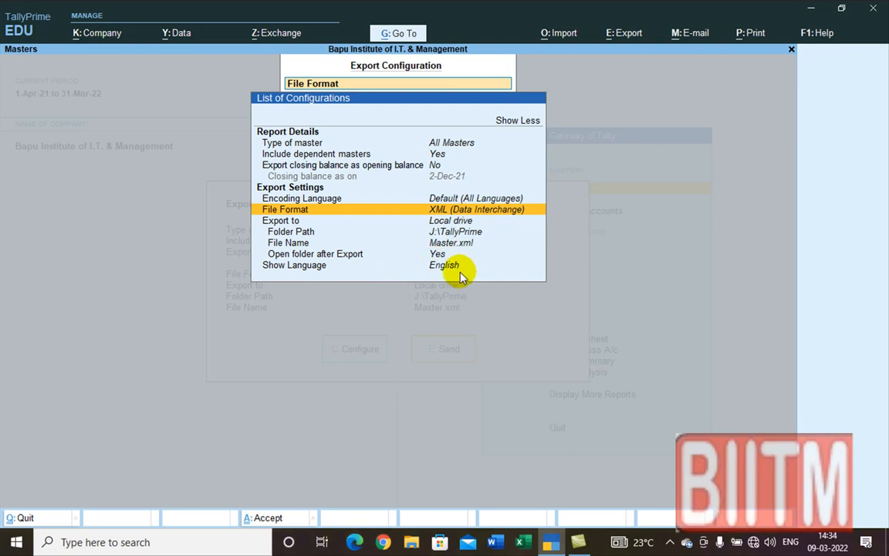
# Step: Accept the All Masters export configuration, saving as XML to Master.xml in J:\TallyPrime
pyautogui.hotkey('ctrl', 'a')
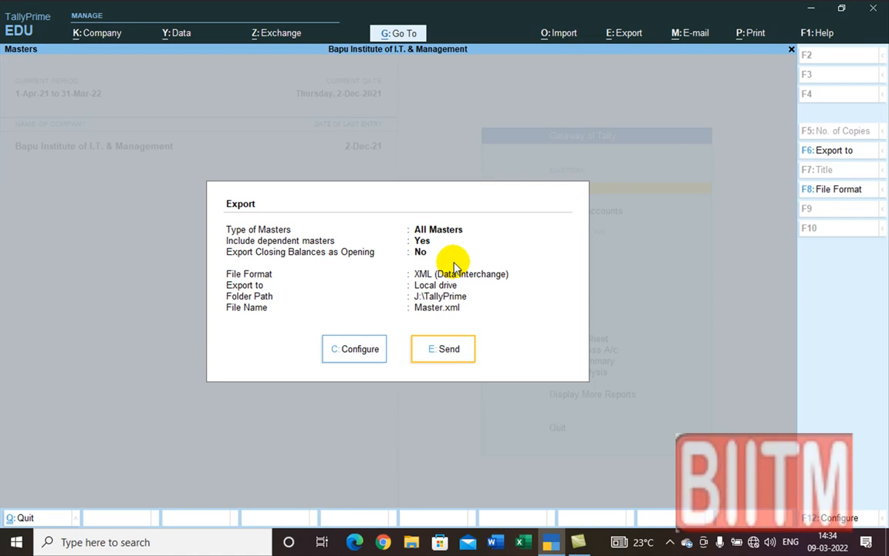
# Step: Export the masters to Master.xml and close the File Explorer window showing it
pyautogui.click(444, 350)
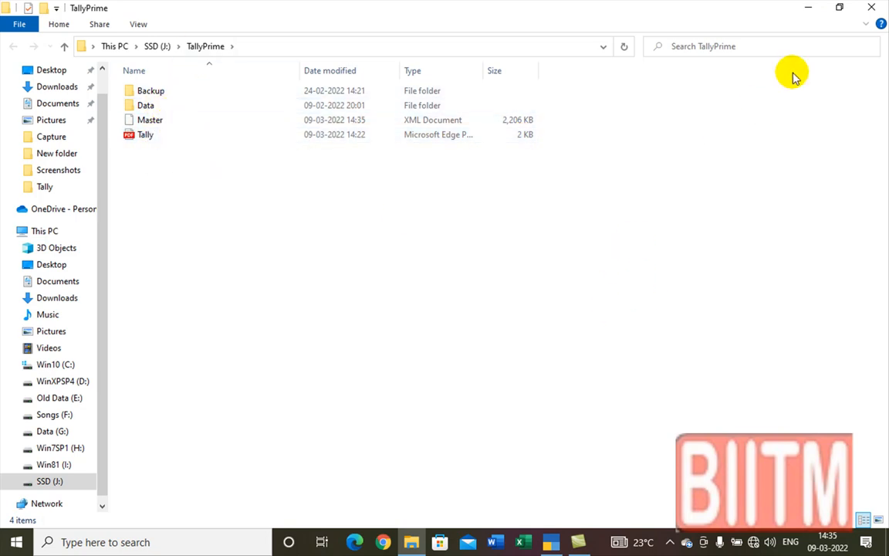
pyautogui.click(872, 12)
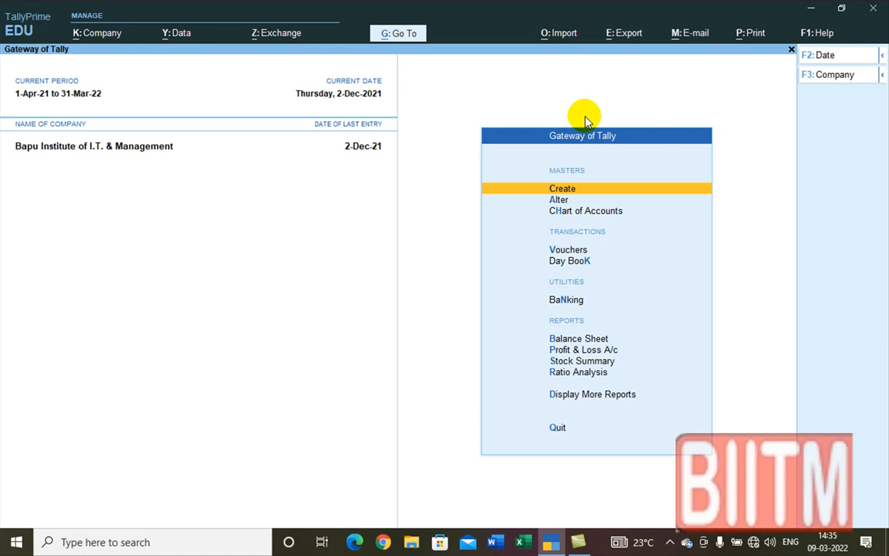
# Step: Bring up the Transactions export under Export > Company Data
pyautogui.click(617, 37)
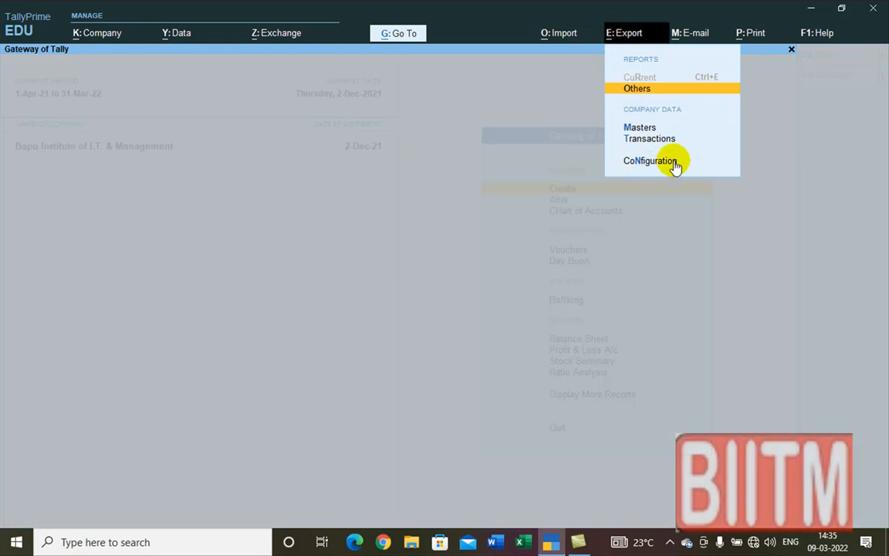
pyautogui.click(655, 139)
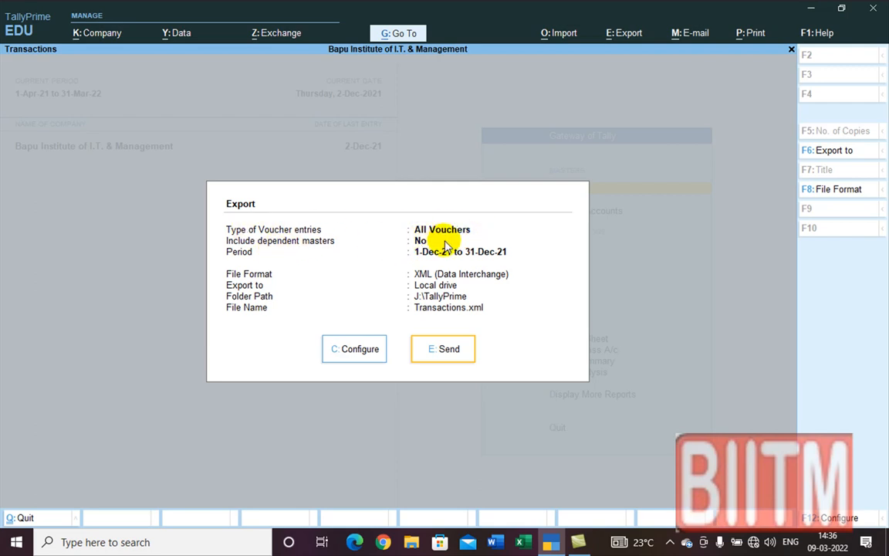
# Step: Configure the export for All Vouchers with dependent masters, period 1-Apr-21 to 31-Dec-21
pyautogui.click(359, 350)
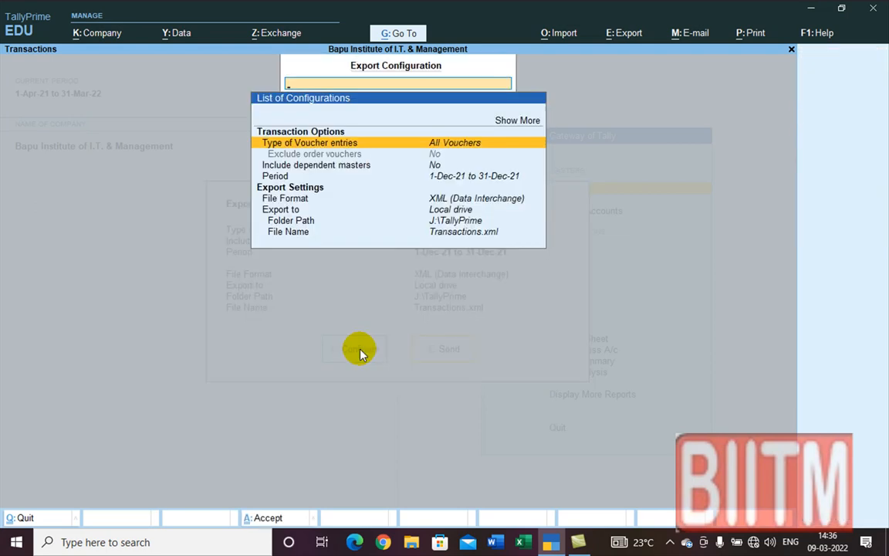
pyautogui.click(438, 146)
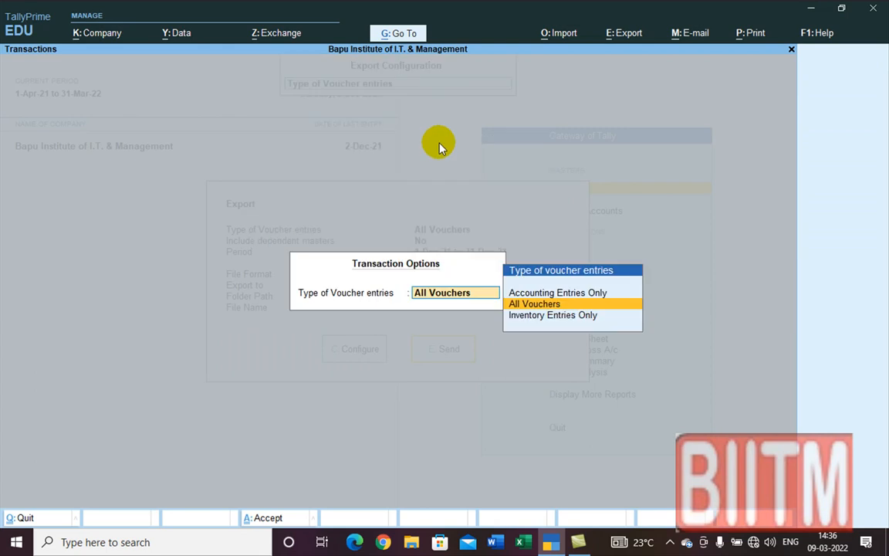
pyautogui.click(536, 305)
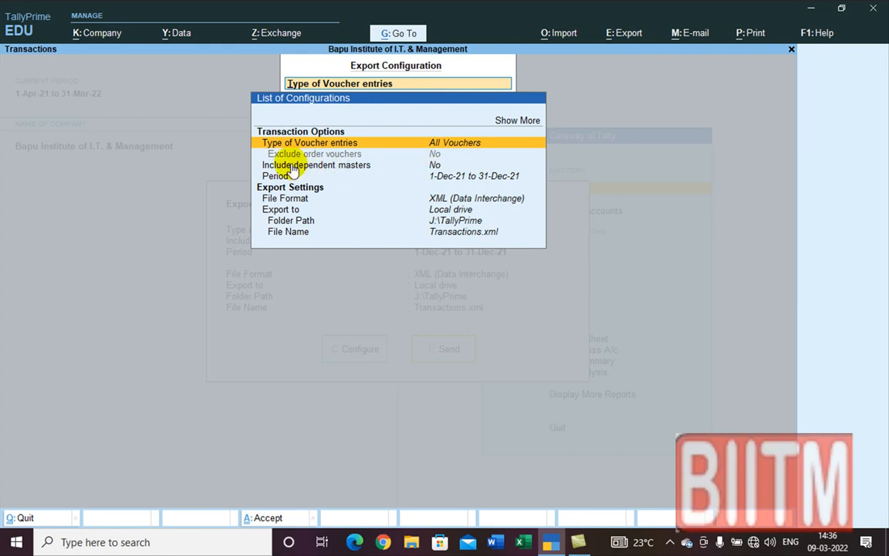
pyautogui.click(434, 168)
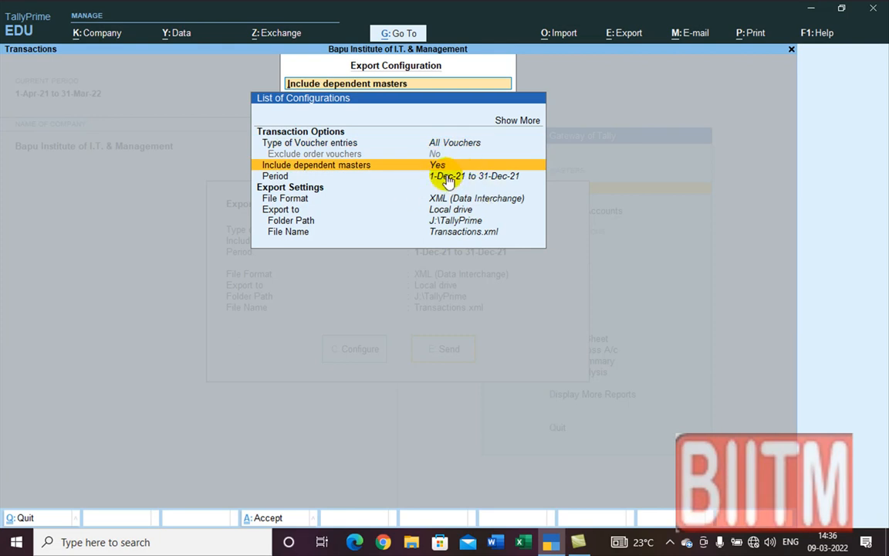
pyautogui.click(446, 176)
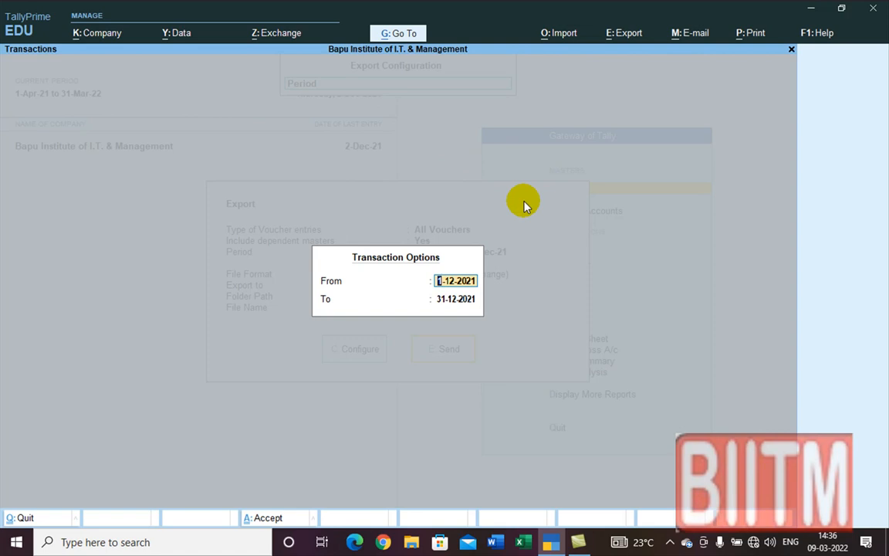
pyautogui.write('1.4.')
pyautogui.press('Return')
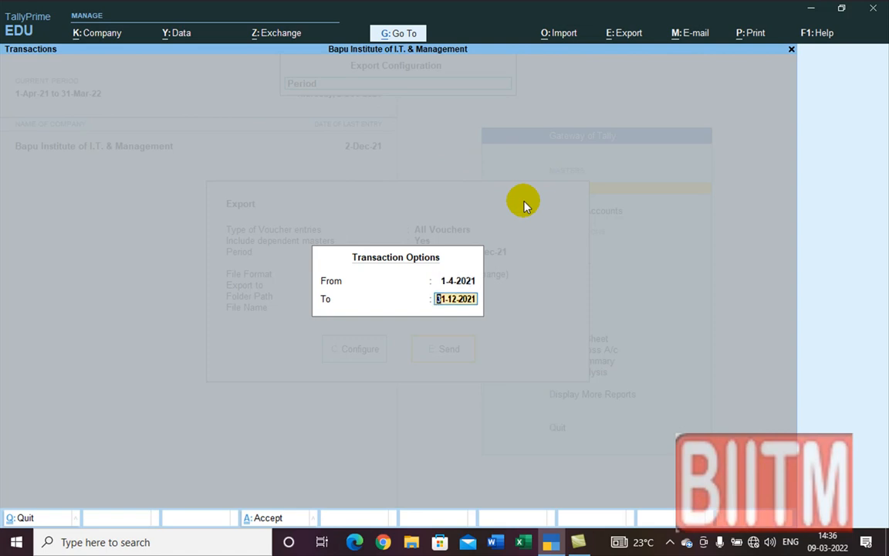
pyautogui.press('Return')
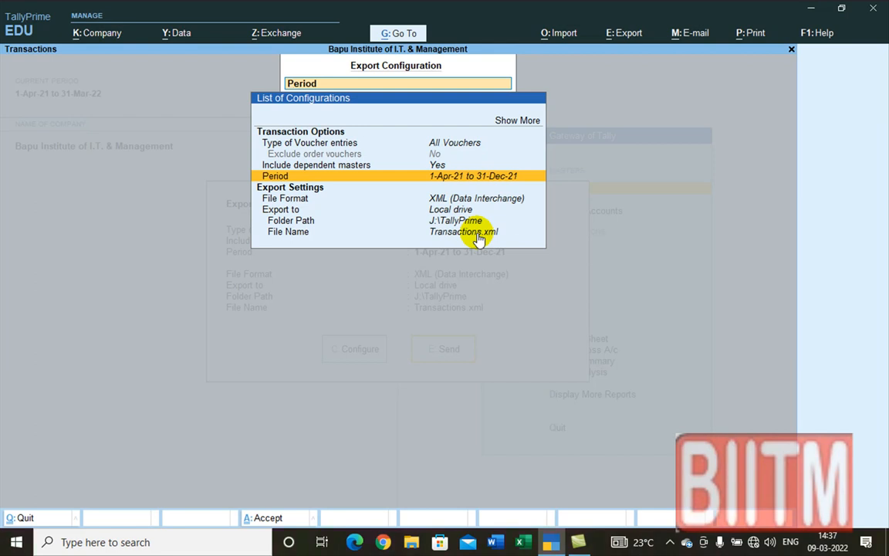
pyautogui.hotkey('ctrl', 'a')
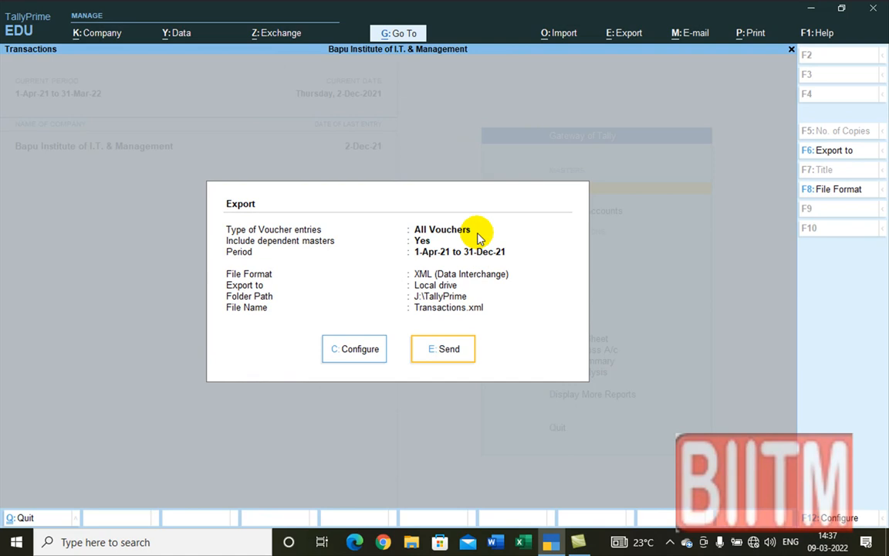
# Step: Export the transactions to Transactions.xml and close the File Explorer window showing it
pyautogui.click(448, 351)
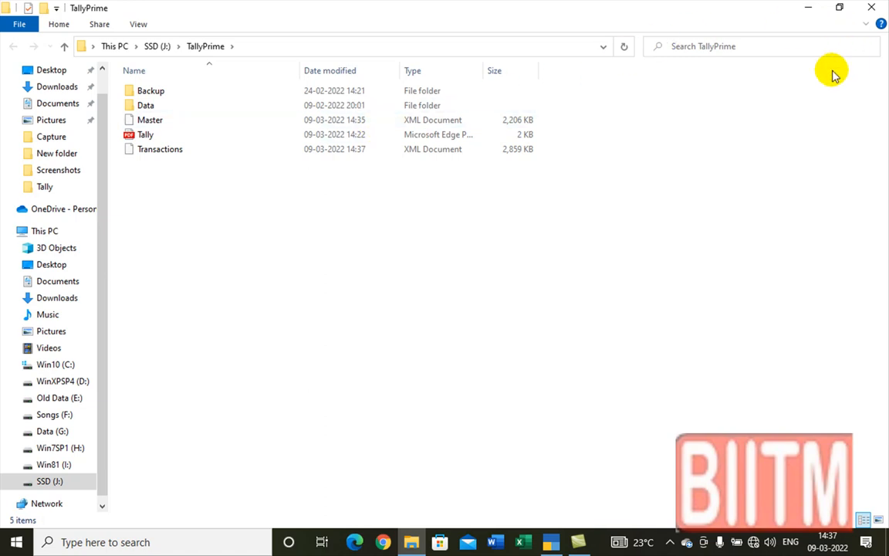
pyautogui.click(874, 7)
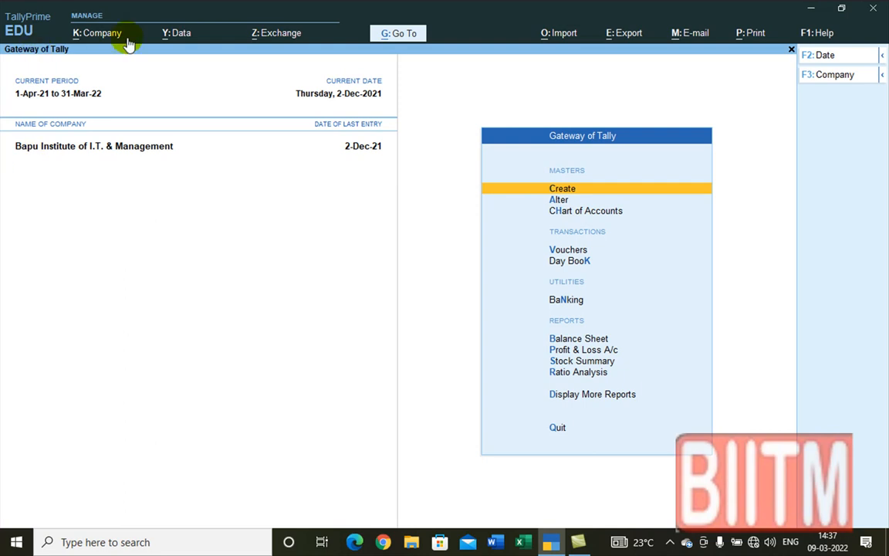
# Step: Choose Create from the Company menu to start a new company
pyautogui.click(78, 35)
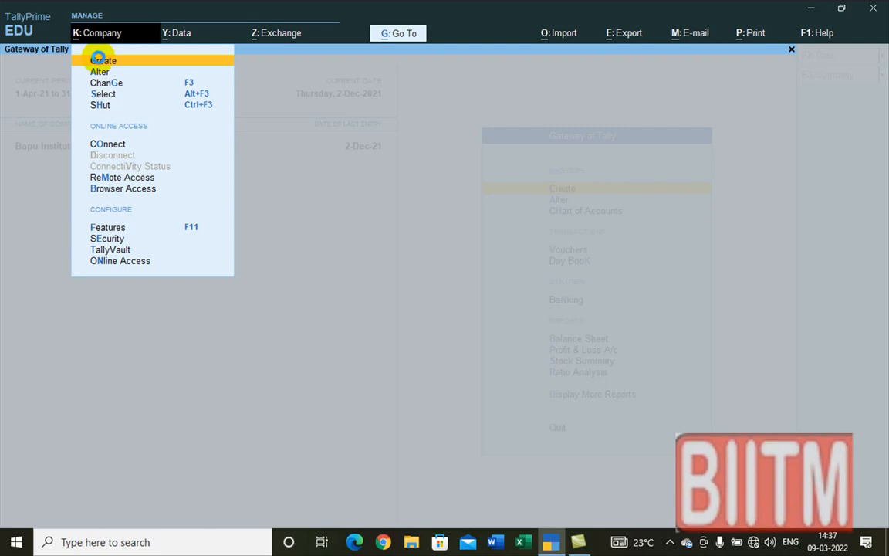
pyautogui.press('Return')
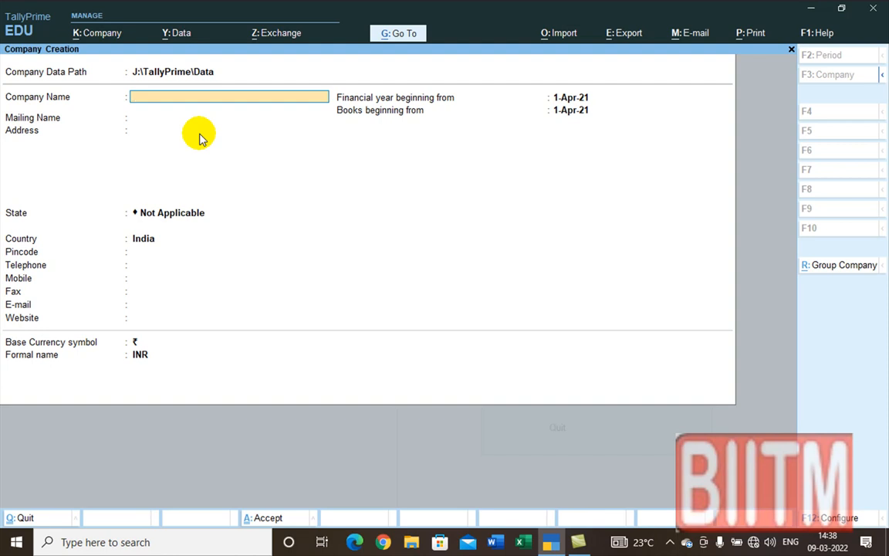
# Step: Enter Bapu Computers as the company name and keep it as the mailing name
pyautogui.write('Bapu Compur')
pyautogui.press('BackSpace')
pyautogui.write('ters')
pyautogui.press('Return')
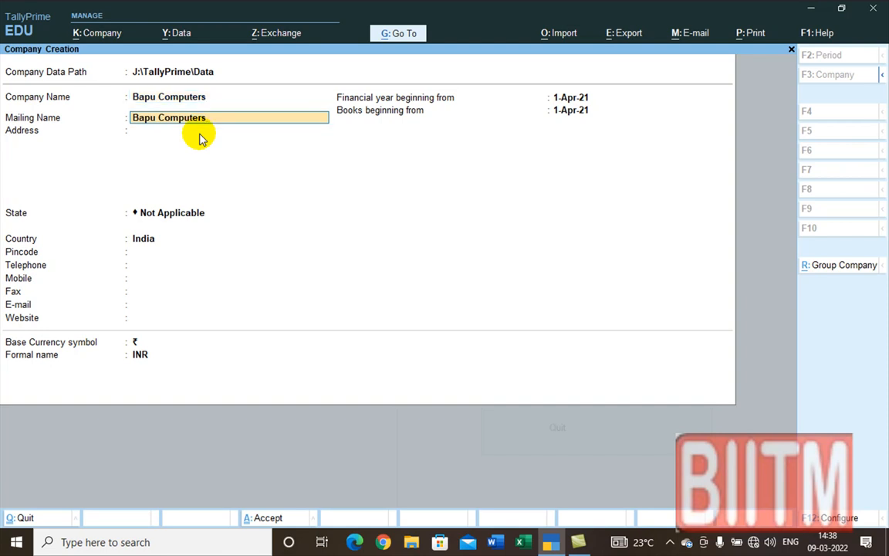
pyautogui.press('Return')
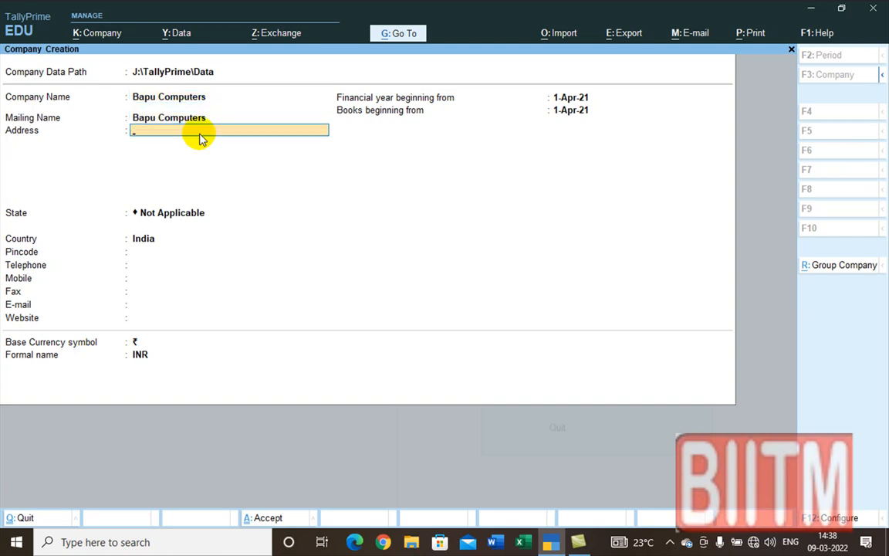
# Step: Type the company's four-line business address, ending with the Aligarh line
pyautogui.write('Ba')
pyautogui.press('BackSpace')
pyautogui.press('BackSpace')
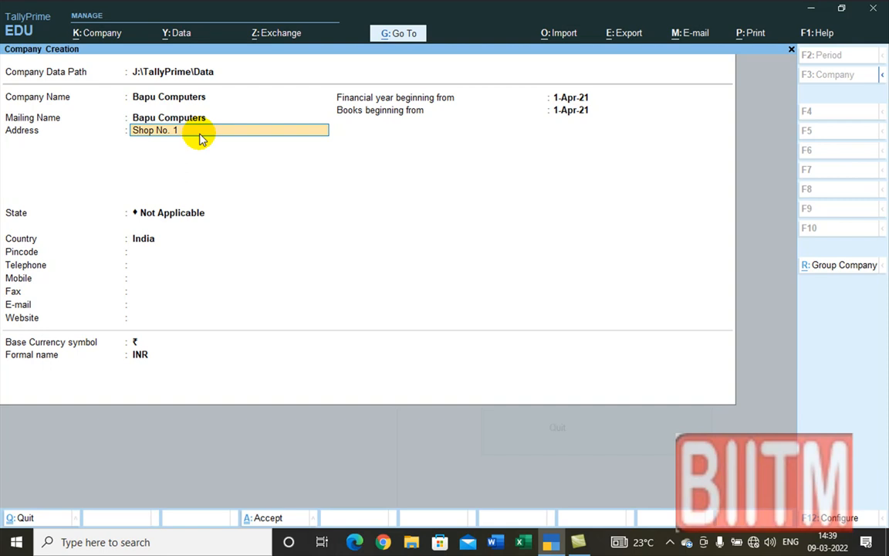
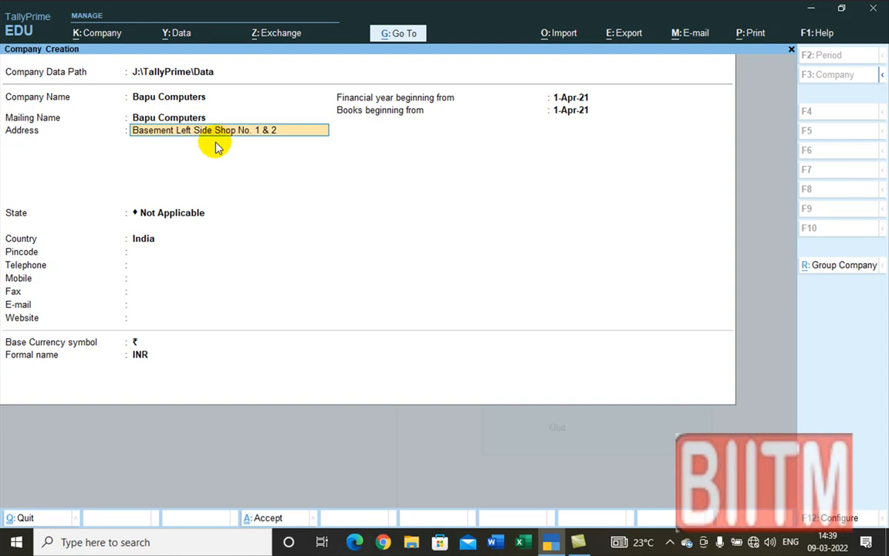
pyautogui.press('Return')
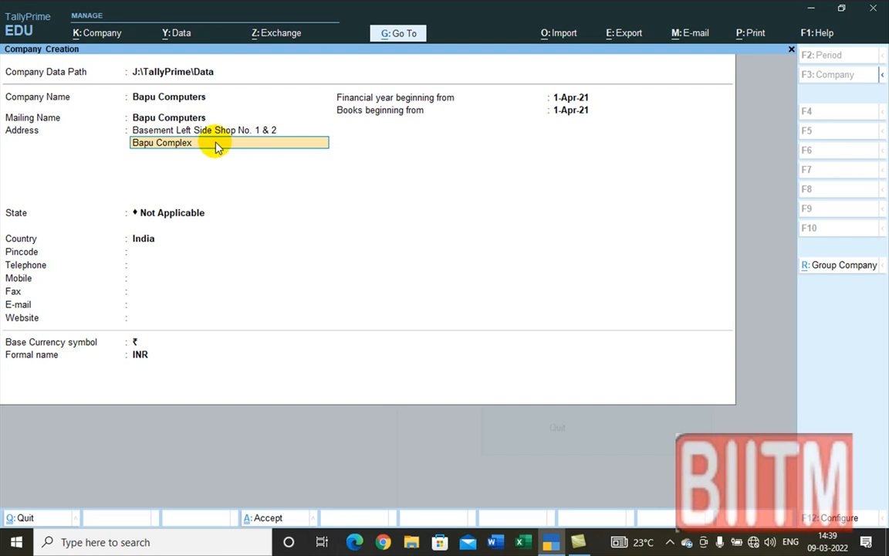
pyautogui.press('Return')
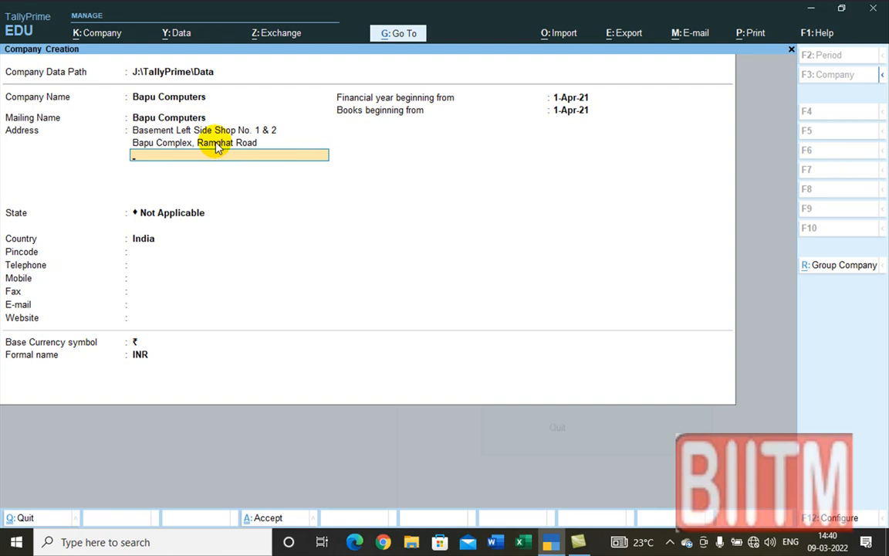
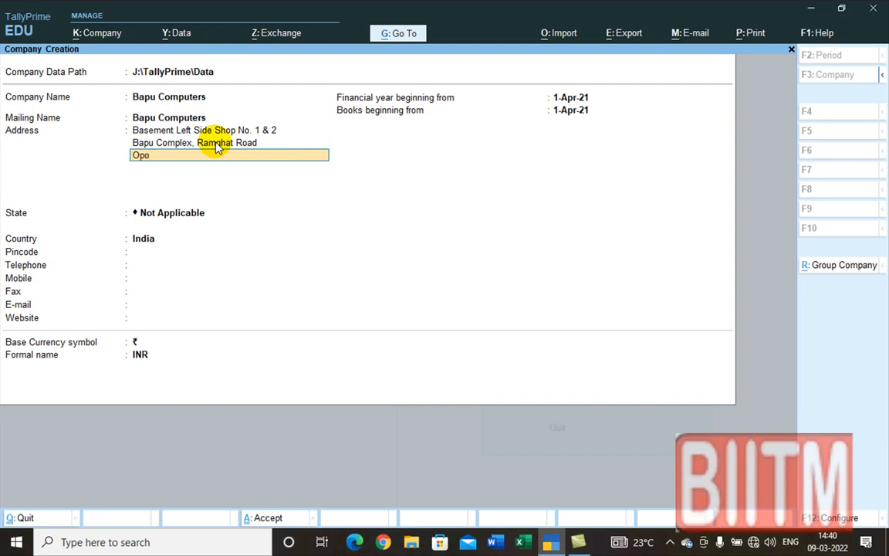
pyautogui.press('Return')
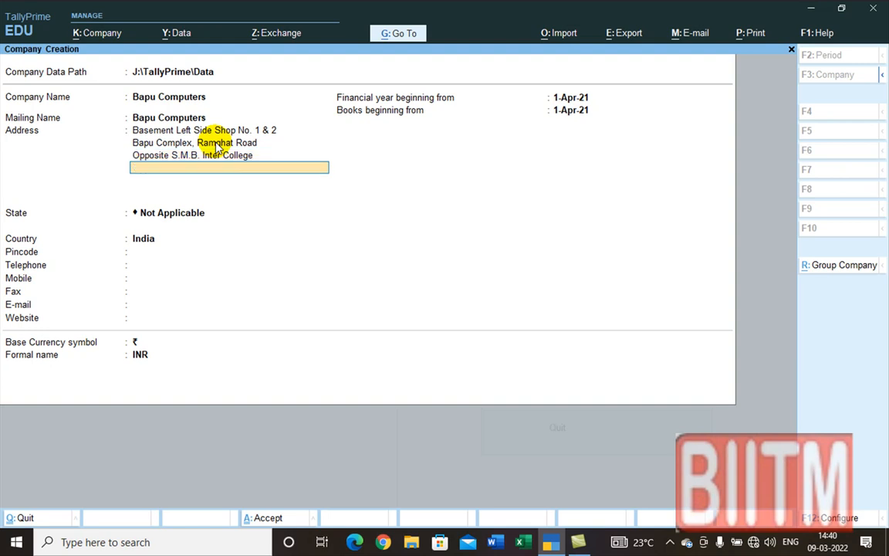
pyautogui.press('Return')
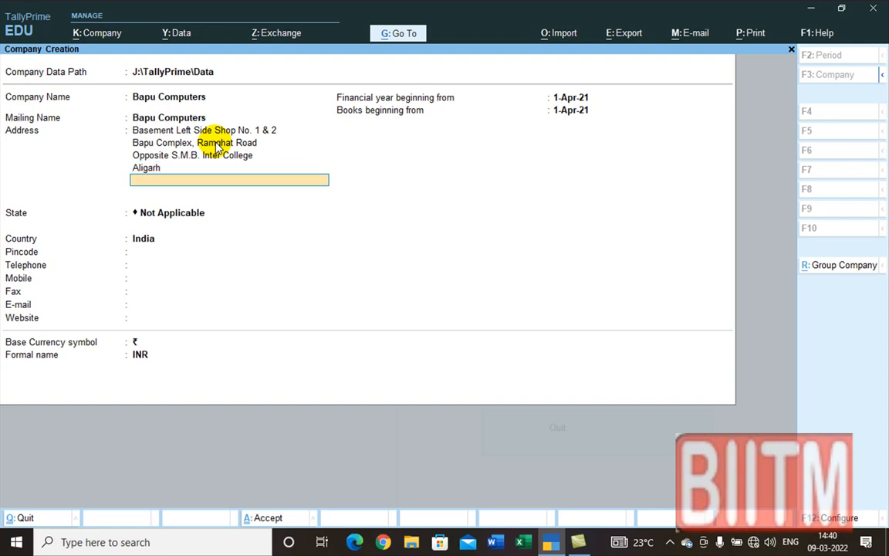
pyautogui.press('Return')
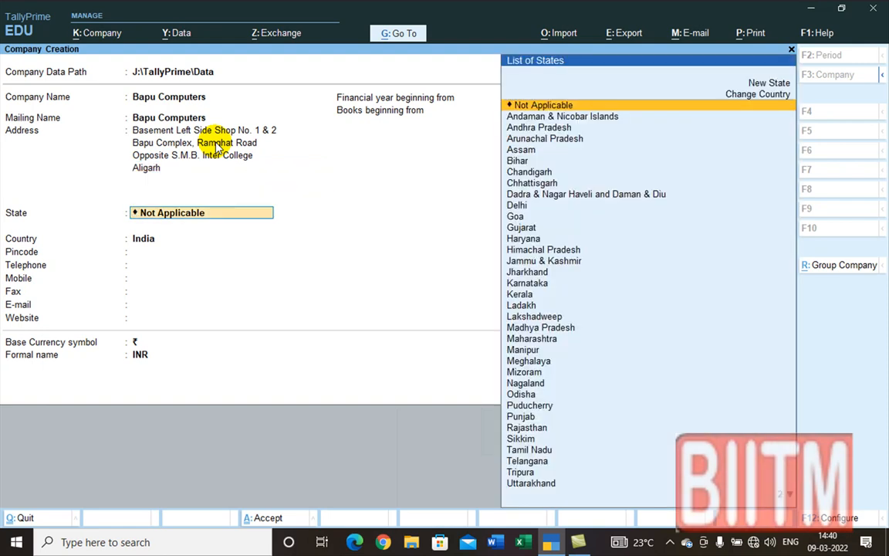
# Step: Set the company's state to Uttar Pradesh and enter the pincode
pyautogui.write('U')
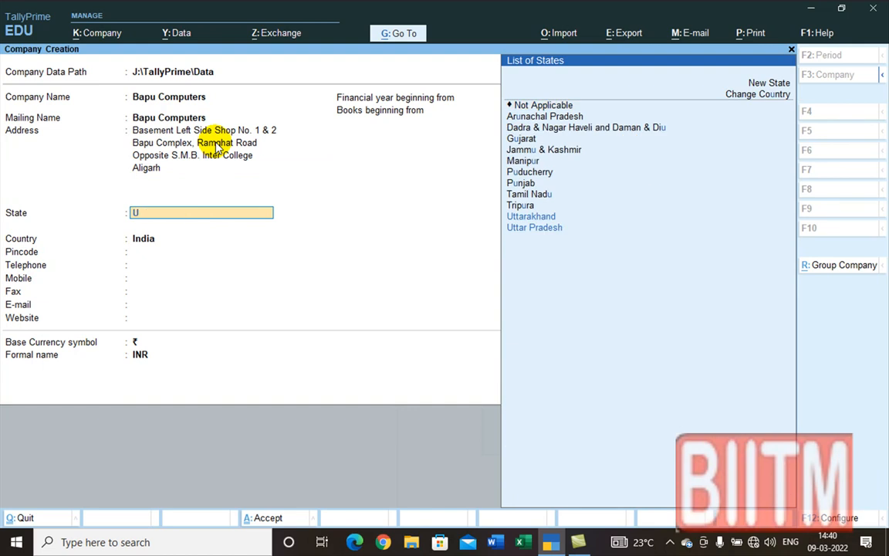
pyautogui.press('Down')
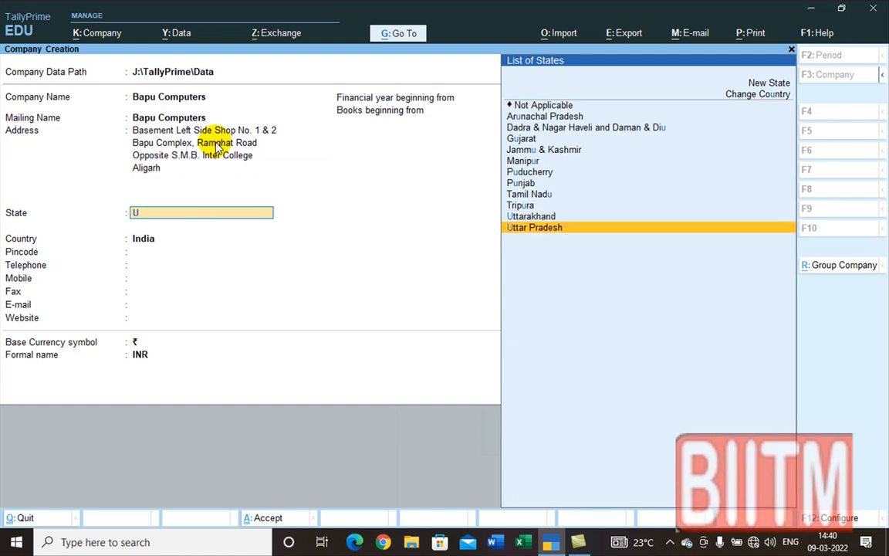
pyautogui.press('Return')
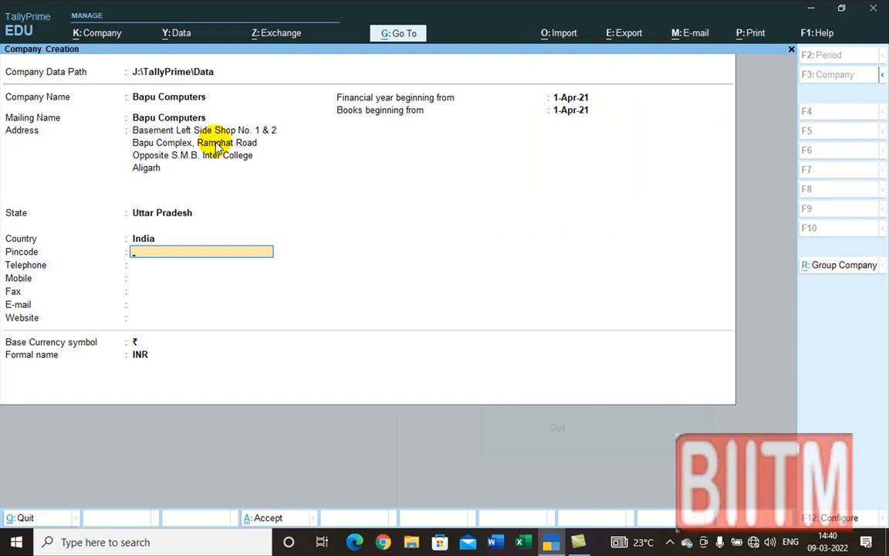
pyautogui.write('202001')
pyautogui.press('Return')
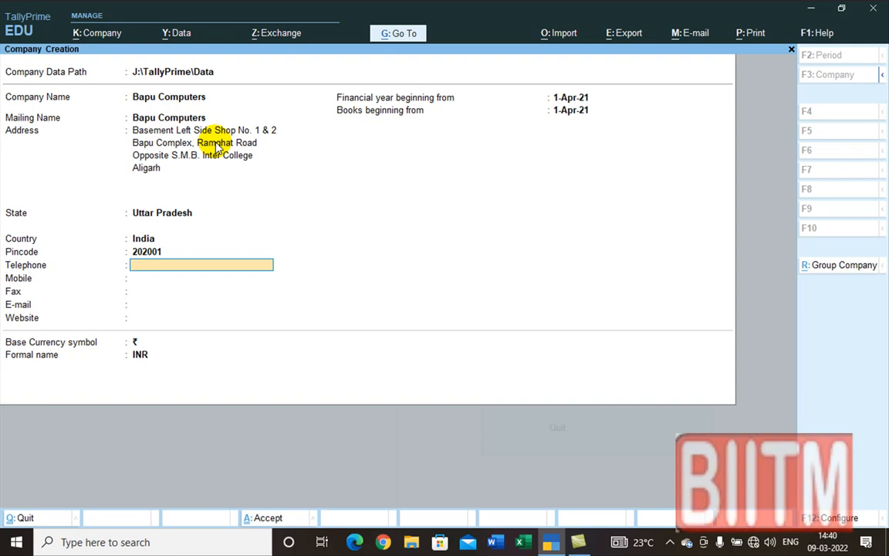
# Step: Enter the telephone and mobile numbers and company e-mail, leaving fax blank
pyautogui.press('Return')
pyautogui.press('Return')
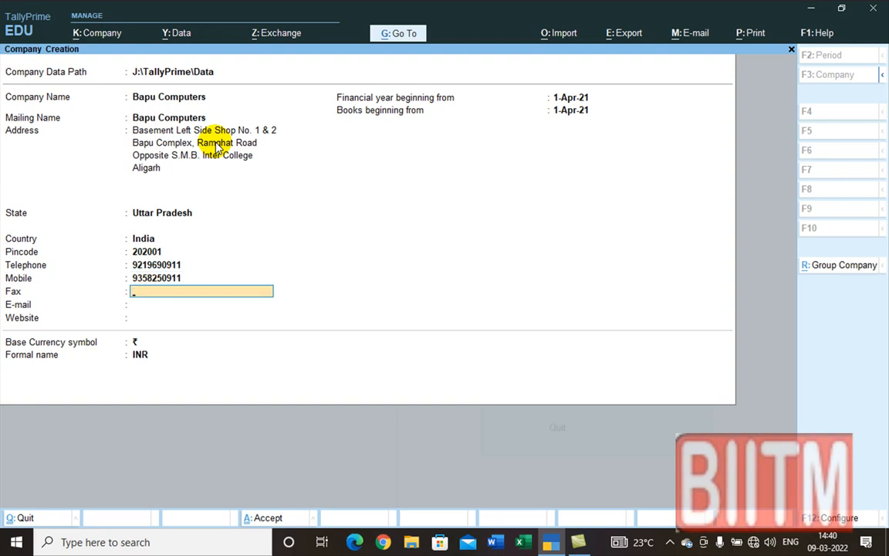
pyautogui.press('Return')
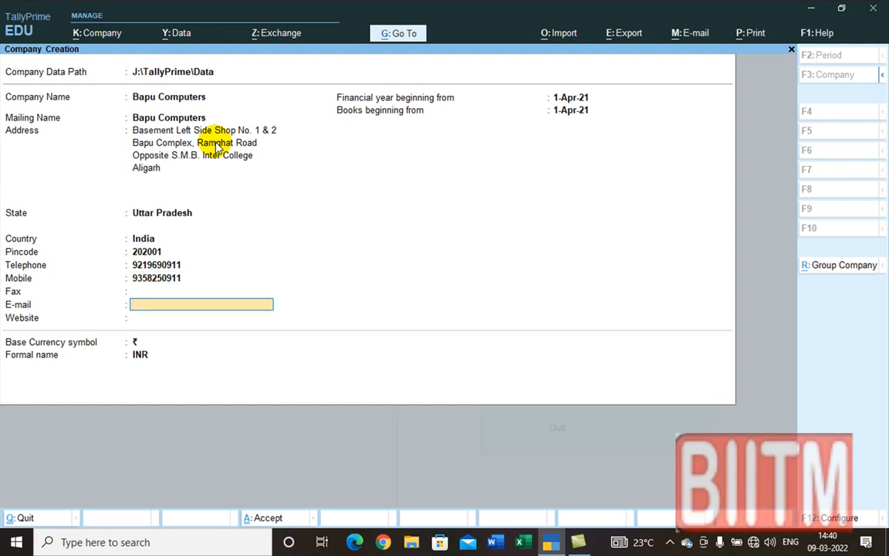
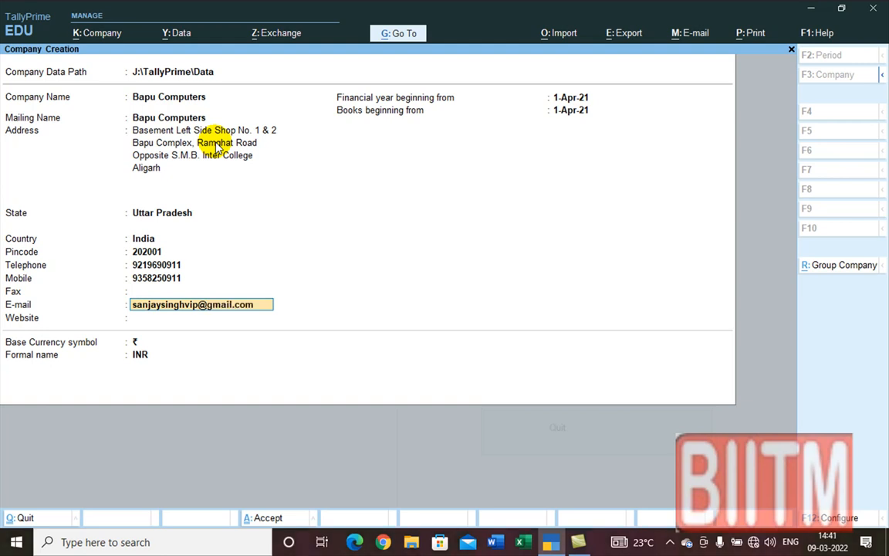
pyautogui.press('Return')
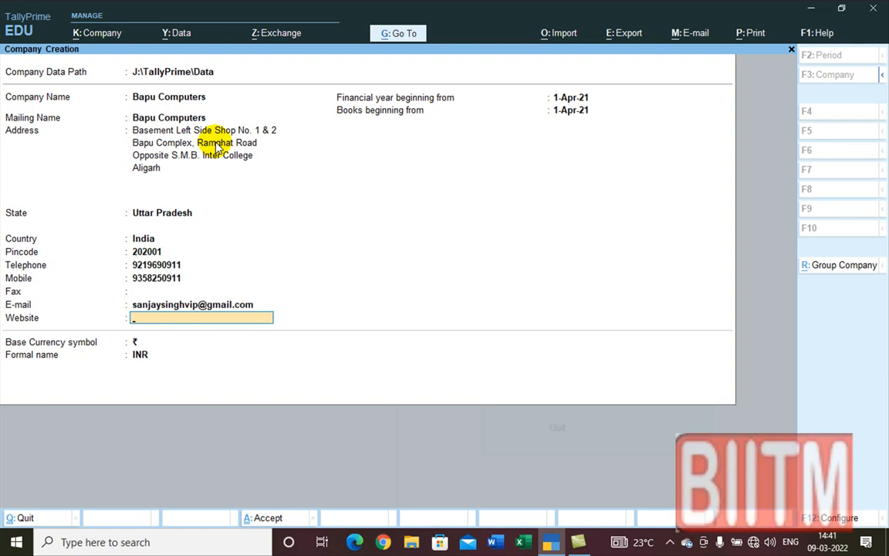
# Step: Enter website biitm.com, keep the 1-Apr-21 financial year and rupee currency
pyautogui.write('biitm.com')
pyautogui.press('Return')
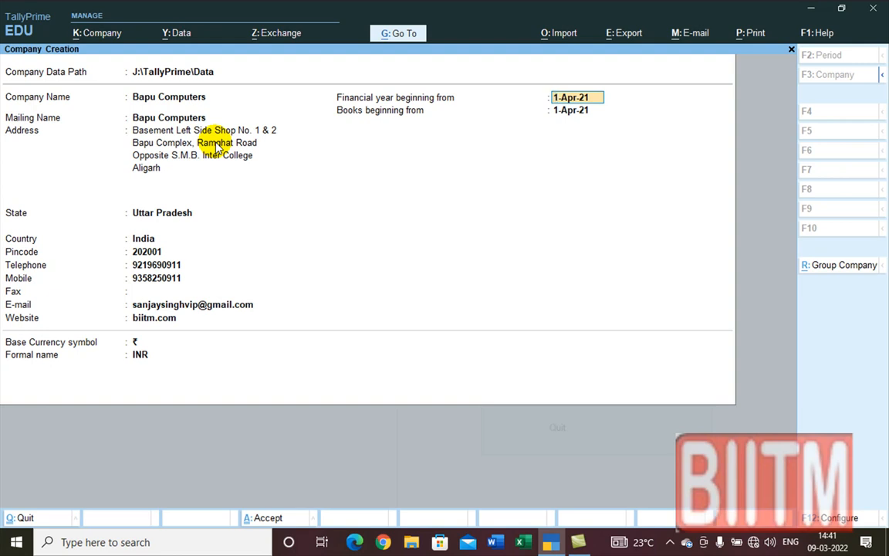
pyautogui.press('Return')
pyautogui.press('Return')
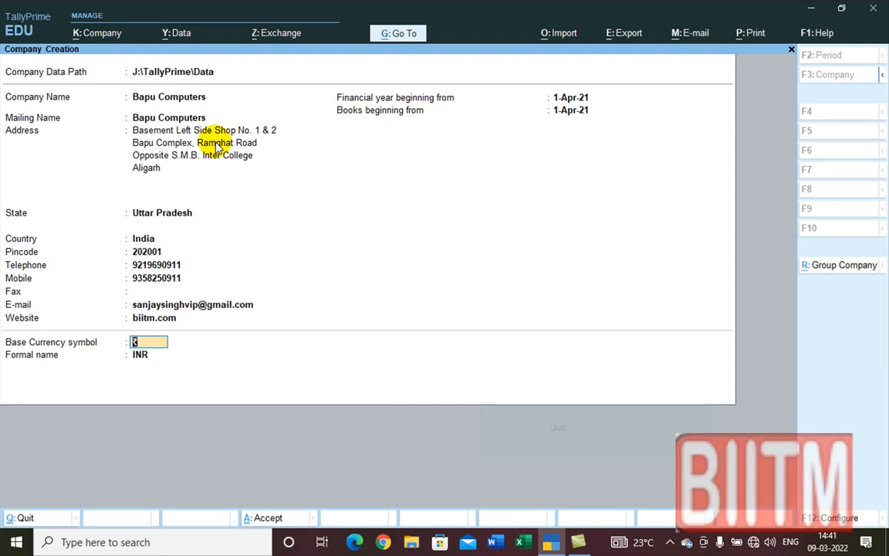
pyautogui.press('Return')
pyautogui.press('Return')
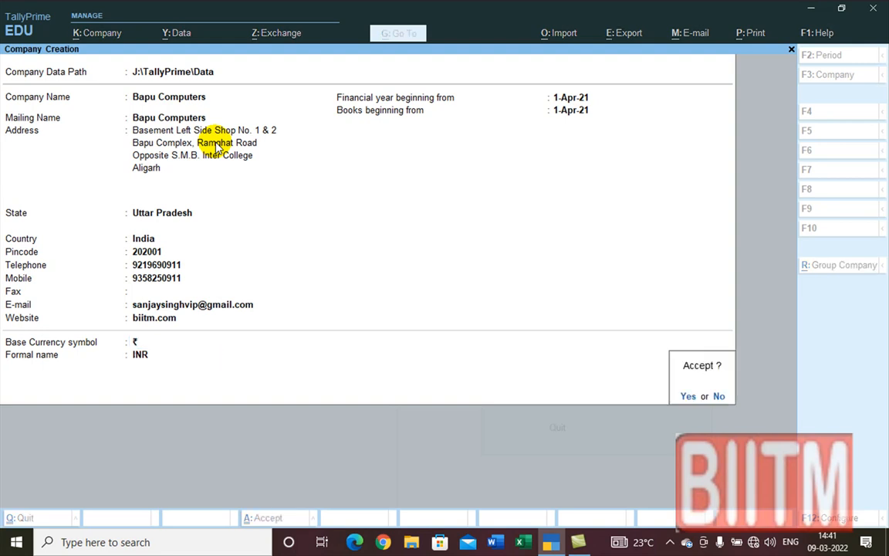
# Step: Accept the company form and set Enable GST to No, keeping other features
pyautogui.click(215, 142)
pyautogui.press('Return')
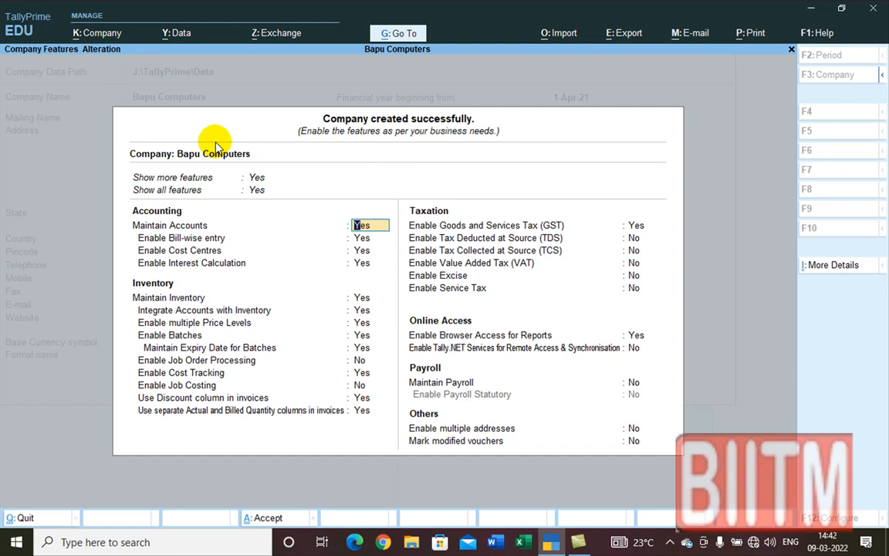
pyautogui.press('Return')
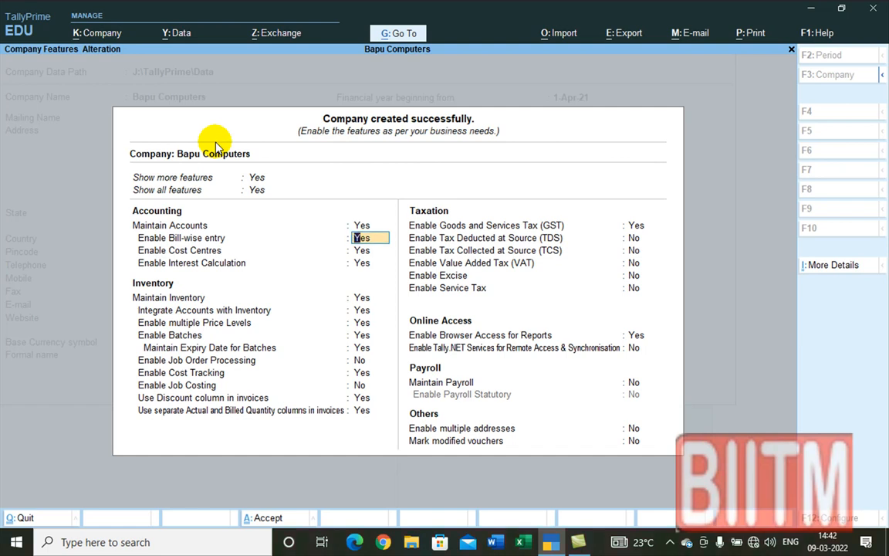
pyautogui.press('Return')
pyautogui.press('Return')
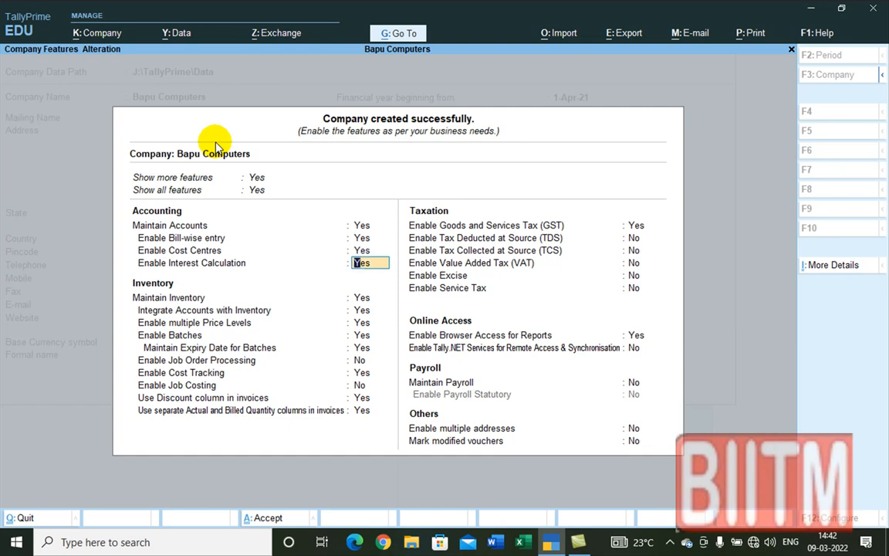
pyautogui.press('Return')
pyautogui.press('Return')
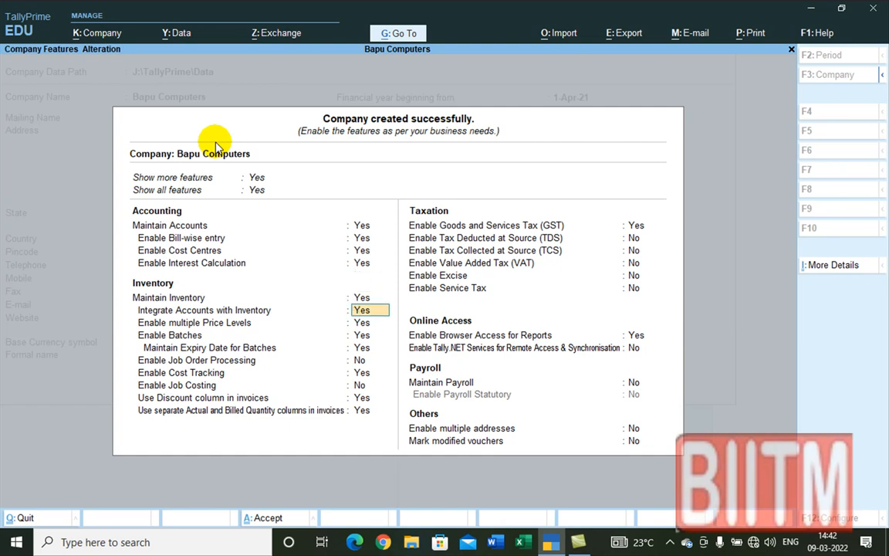
pyautogui.press('Return')
pyautogui.press('Return')
pyautogui.press('Return')
pyautogui.press('Return')
pyautogui.press('Return')
pyautogui.press('Return')
pyautogui.press('Return')
pyautogui.press('Return')
pyautogui.press('Return')
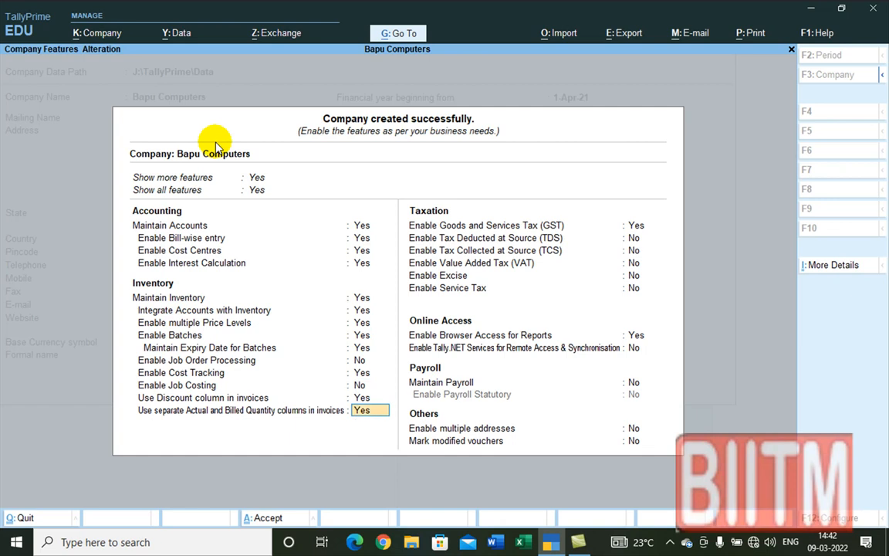
pyautogui.write('n')
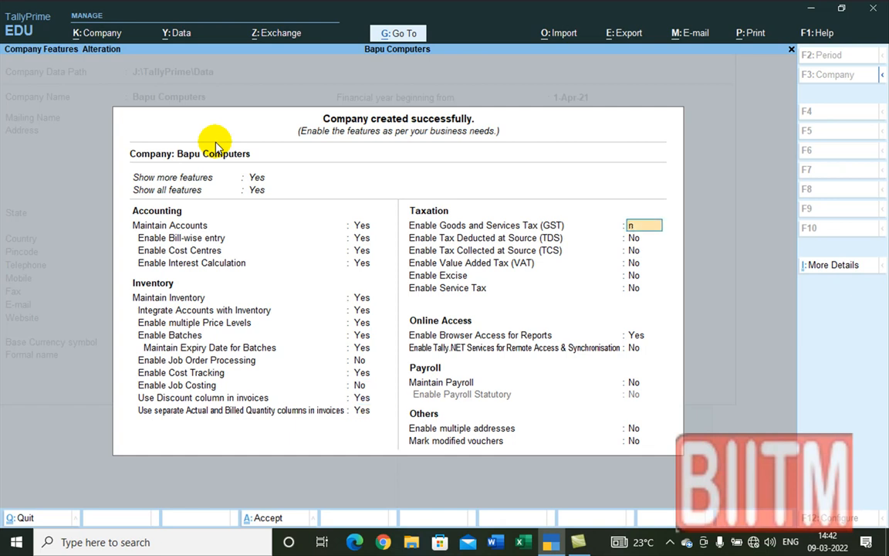
pyautogui.press('Return')
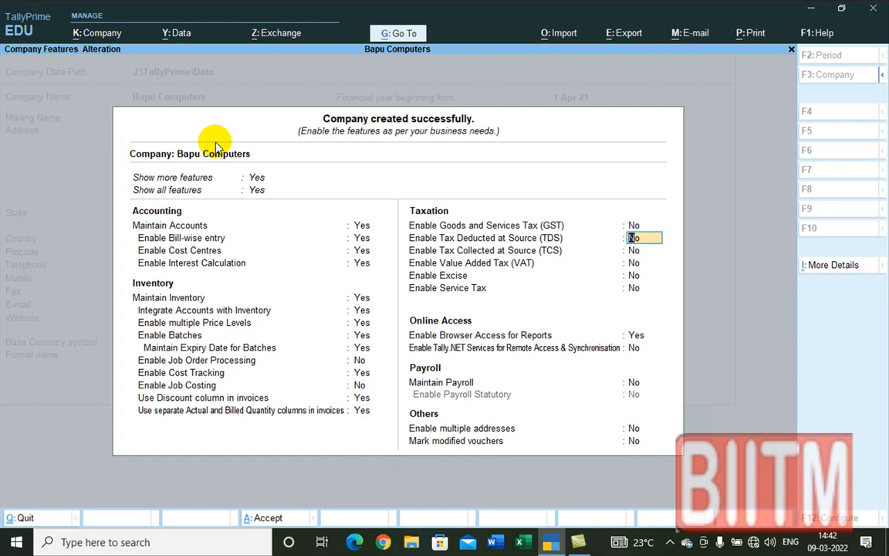
# Step: Check the More Details list, then save the company features
pyautogui.press('ctrl')
pyautogui.press('ctrl')
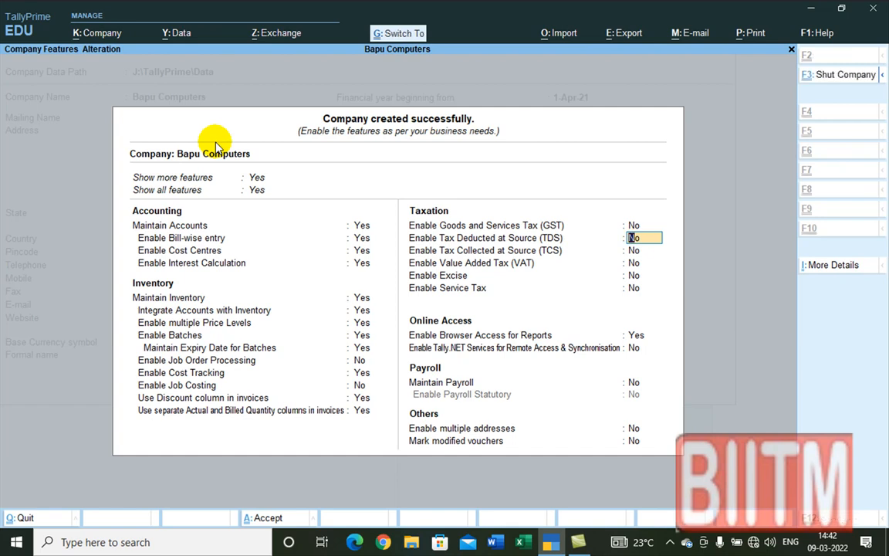
pyautogui.hotkey('ctrl', 'i')
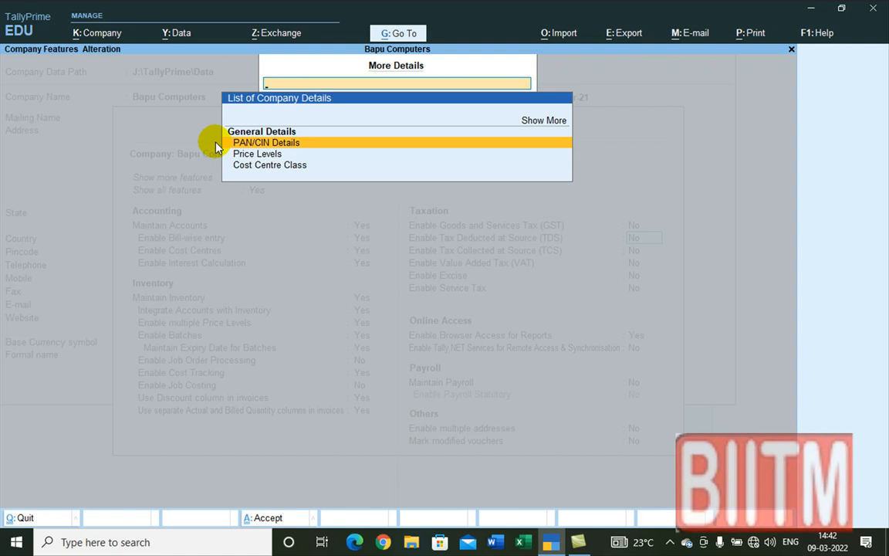
pyautogui.press('Escape')
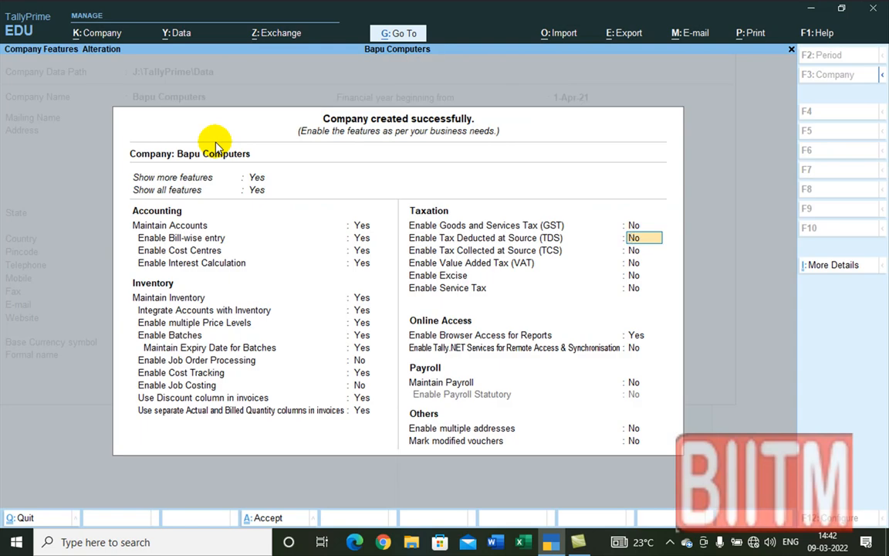
pyautogui.hotkey('ctrl', 'a')
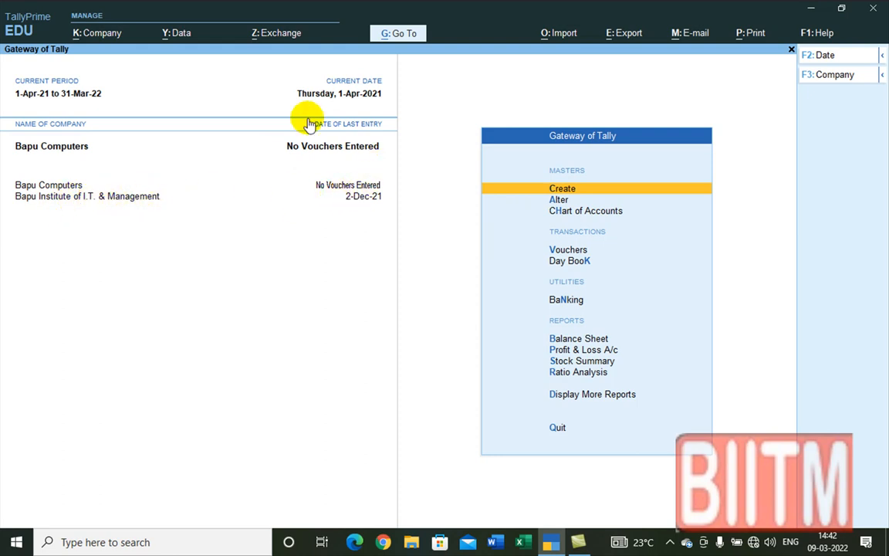
pyautogui.click(65, 146)
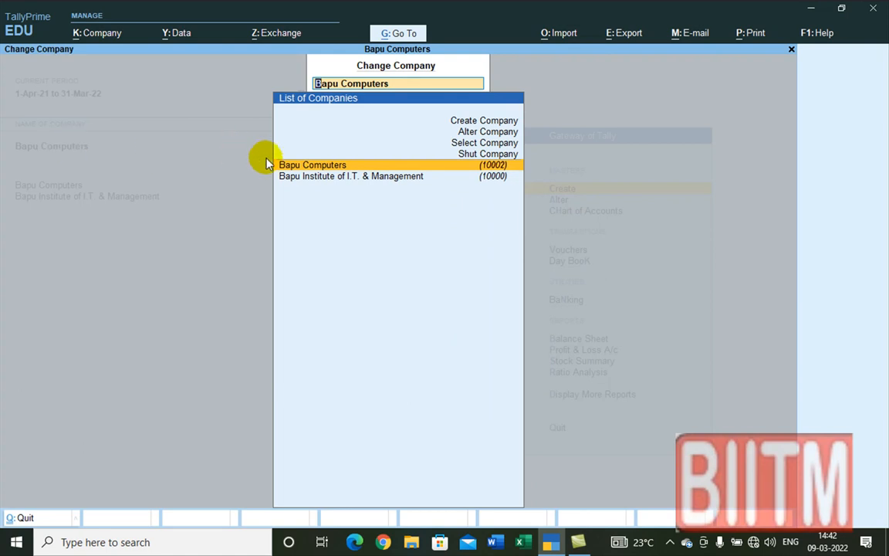
pyautogui.click(311, 165)
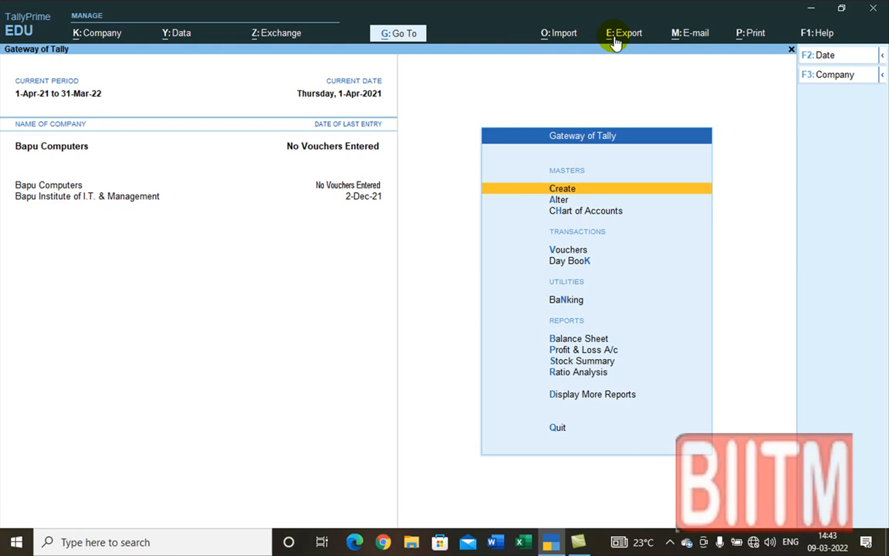
pyautogui.click(551, 37)
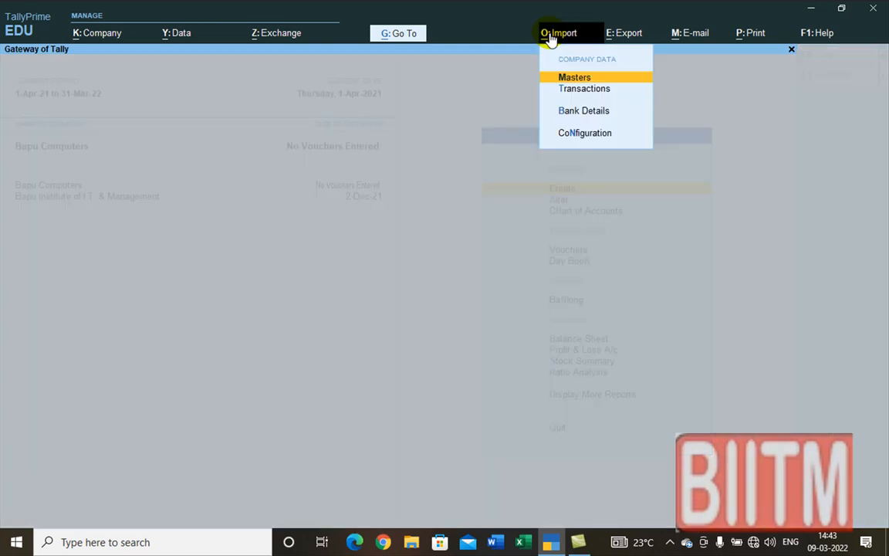
pyautogui.click(600, 135)
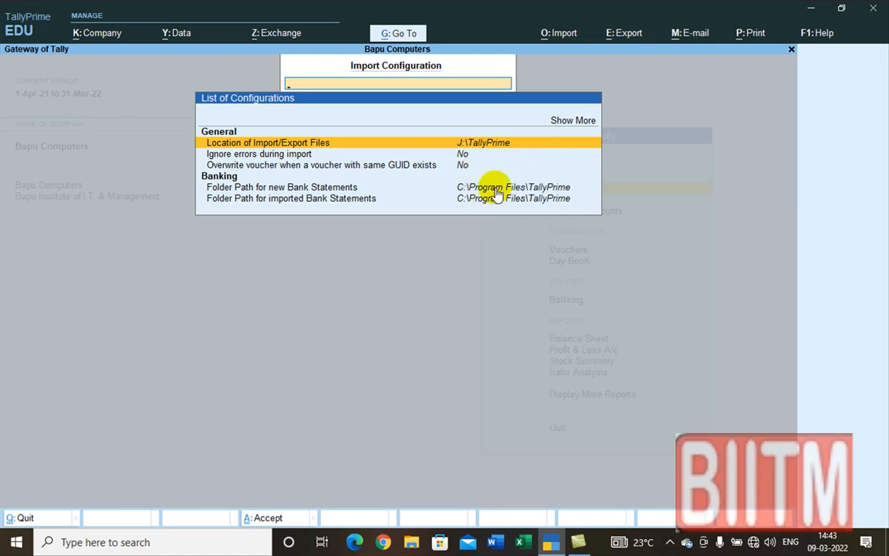
pyautogui.click(571, 122)
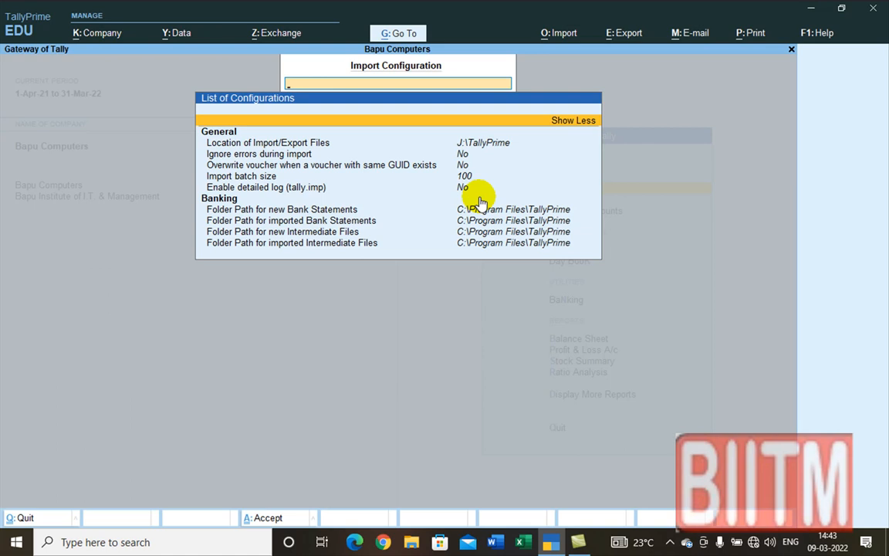
pyautogui.press('Escape')
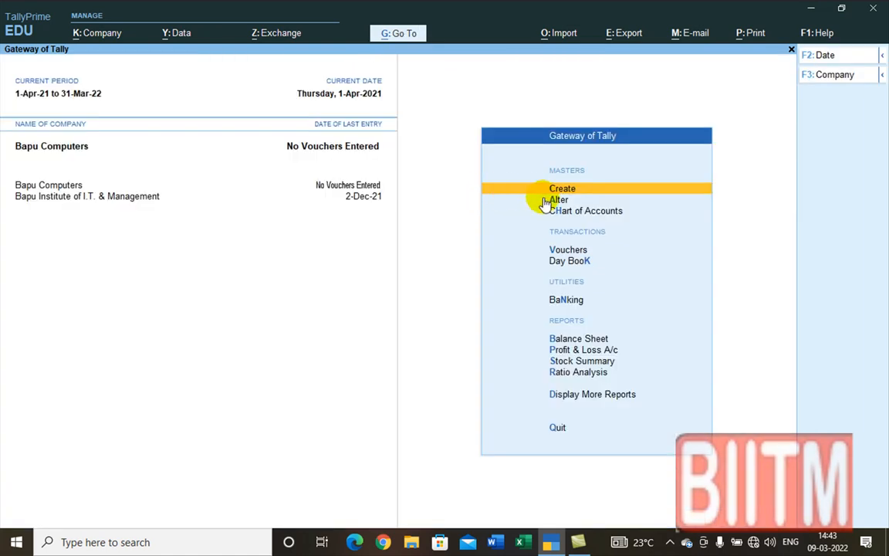
pyautogui.click(558, 36)
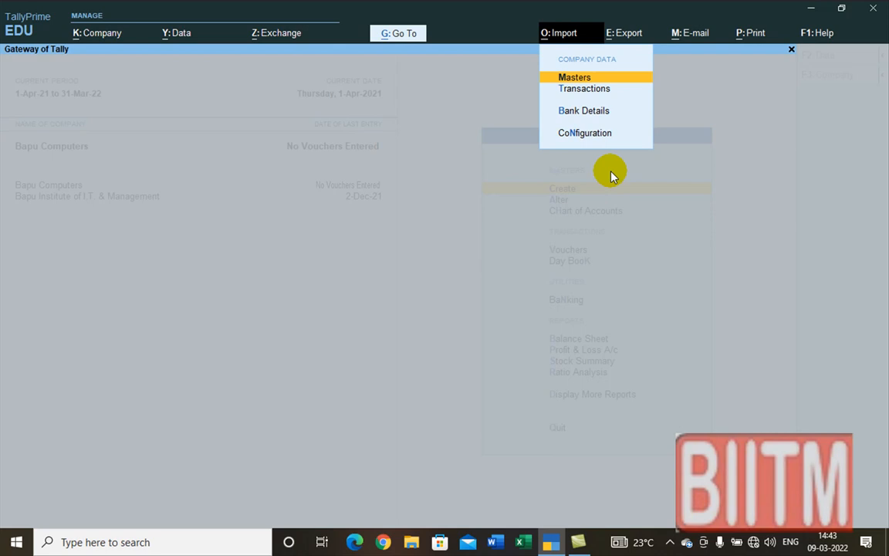
pyautogui.click(580, 112)
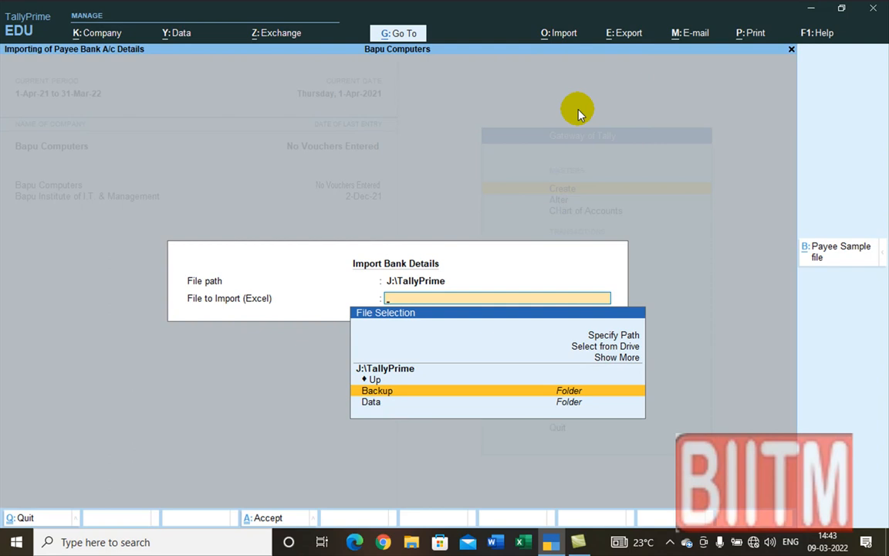
pyautogui.press('Escape')
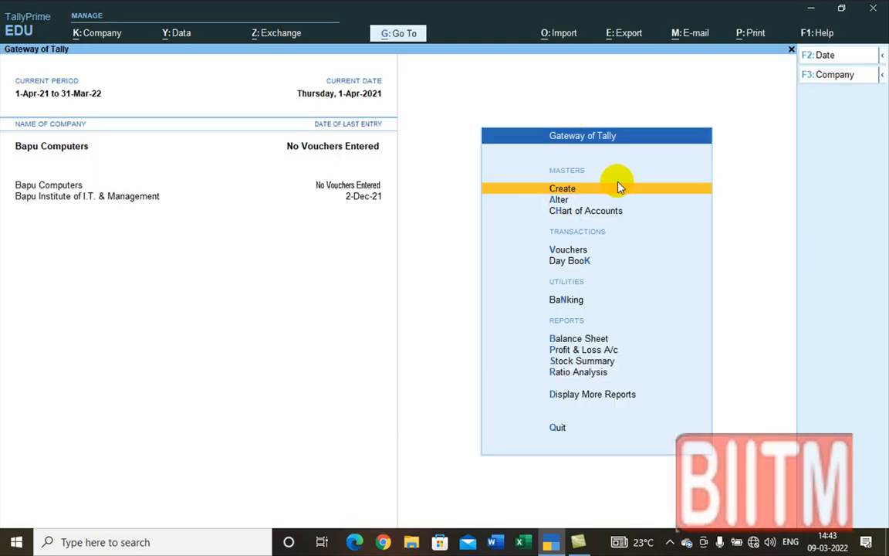
# Step: Pick Master.xml from J:\TallyPrime in Import > Masters and accept the import
pyautogui.click(562, 34)
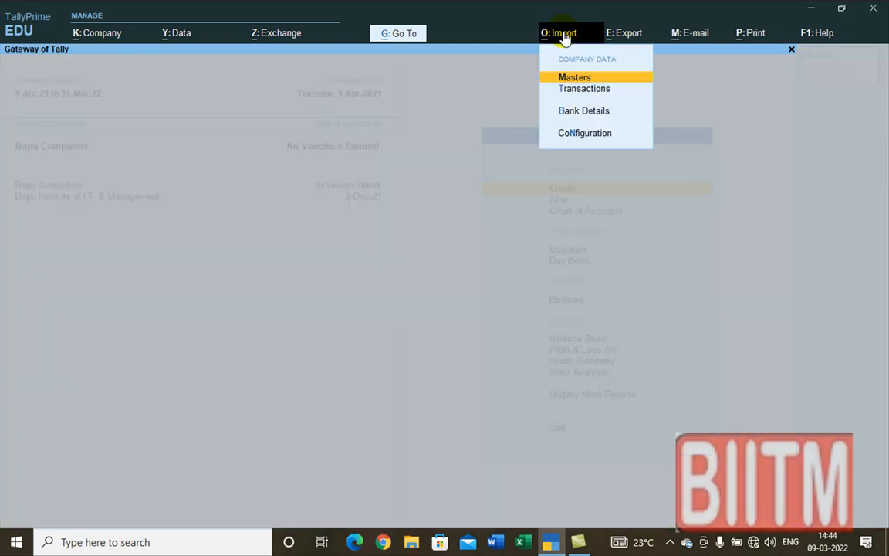
pyautogui.click(571, 77)
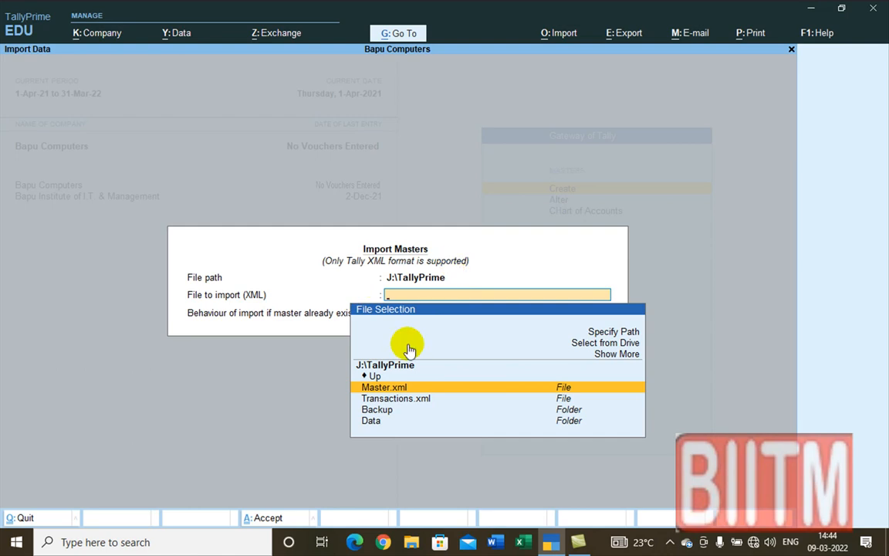
pyautogui.click(401, 388)
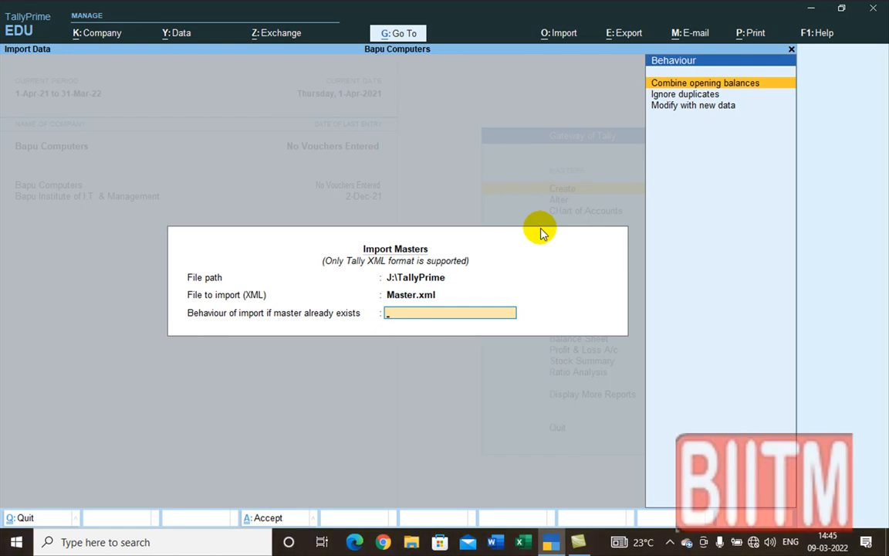
pyautogui.press('Return')
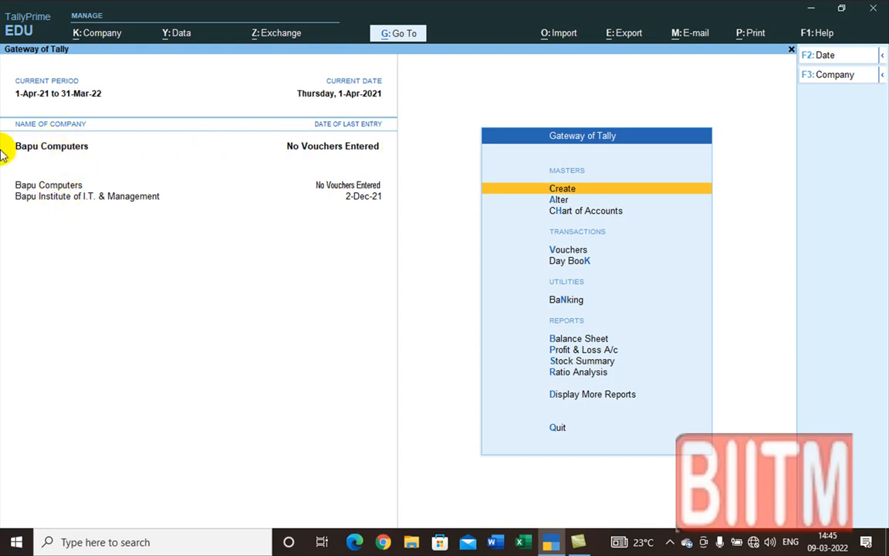
pyautogui.click(559, 200)
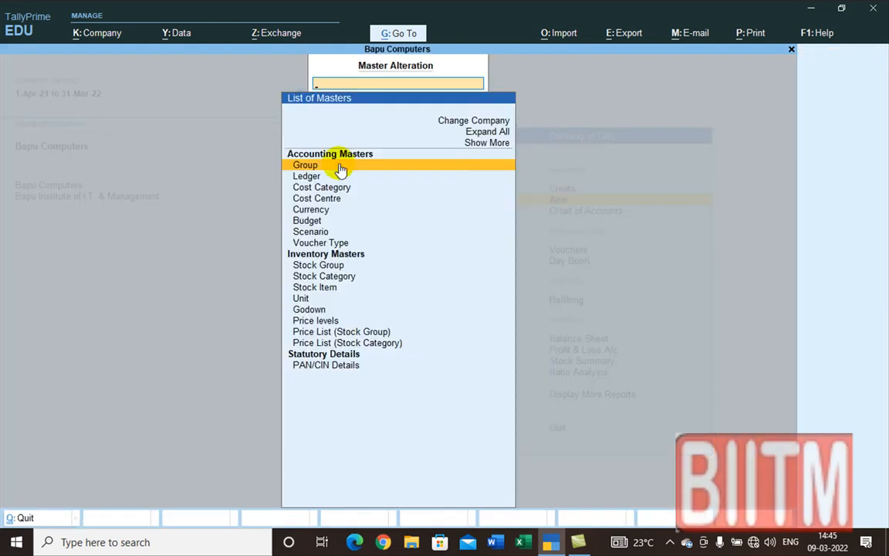
pyautogui.click(306, 177)
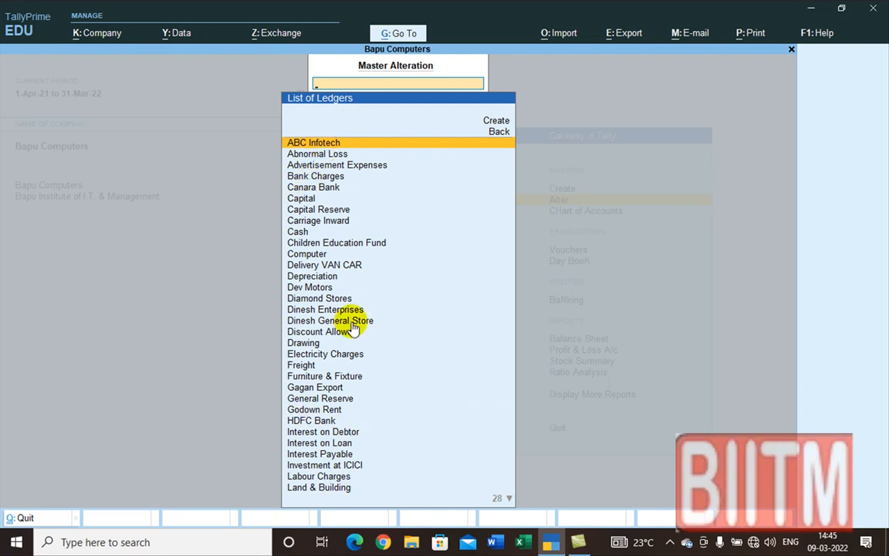
pyautogui.press('Escape')
pyautogui.press('Escape')
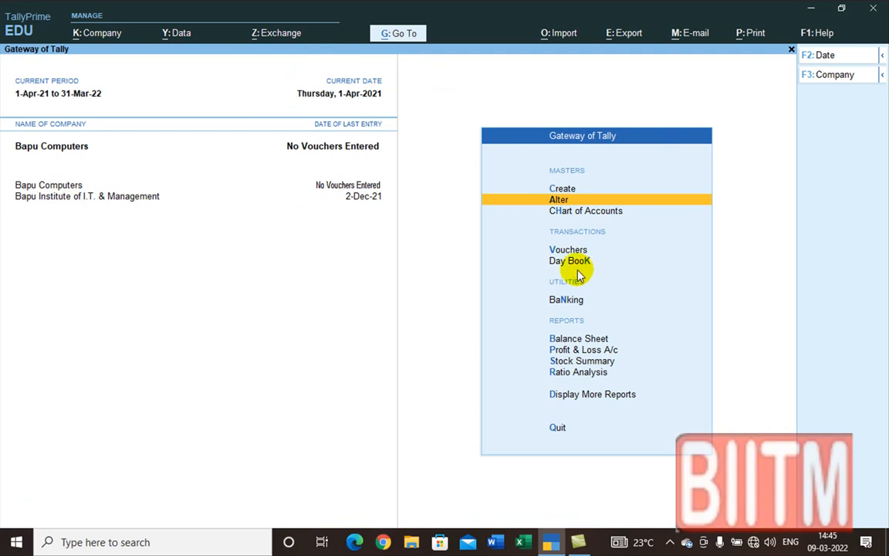
# Step: Import the vouchers from Transactions.xml through Import > Transactions for Bapu Computers
pyautogui.click(554, 35)
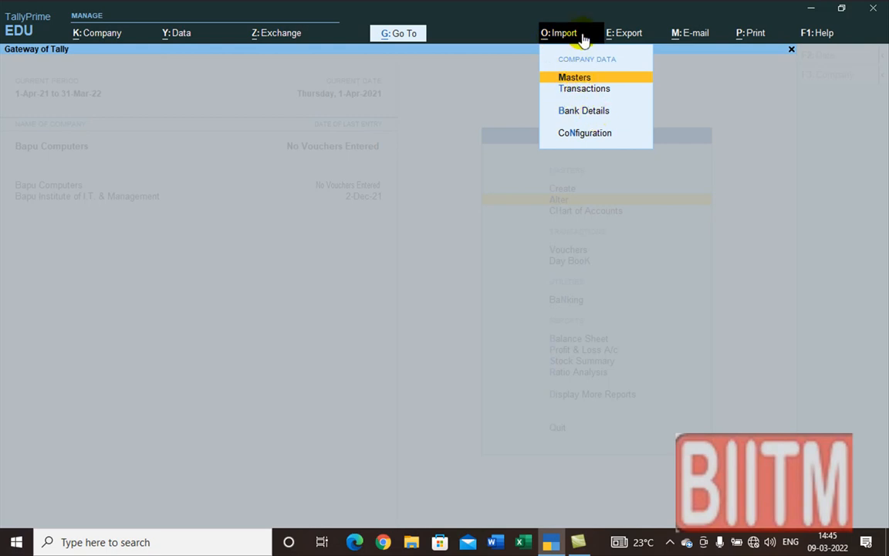
pyautogui.click(585, 89)
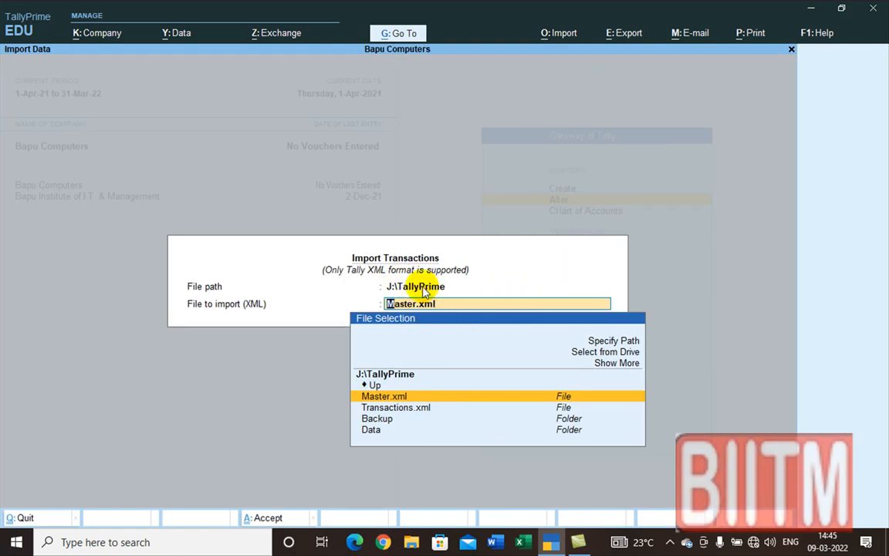
pyautogui.click(409, 408)
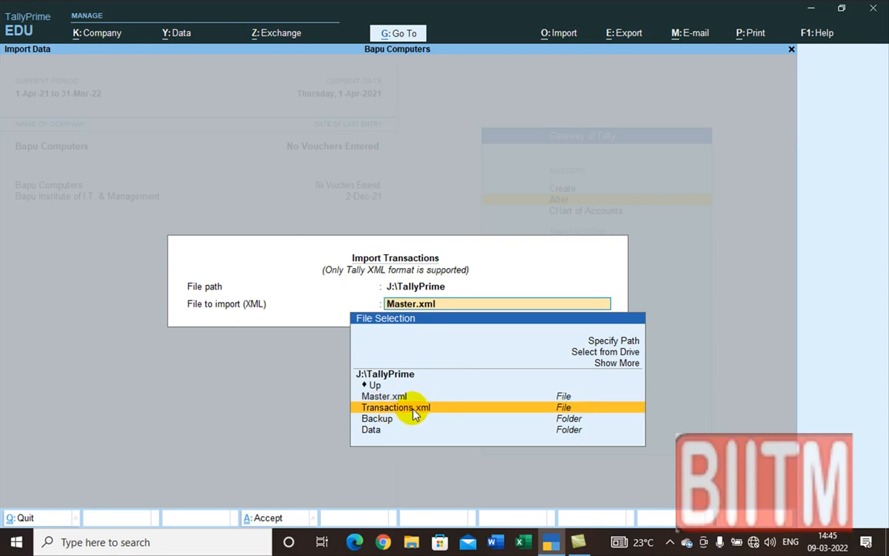
pyautogui.click(413, 409)
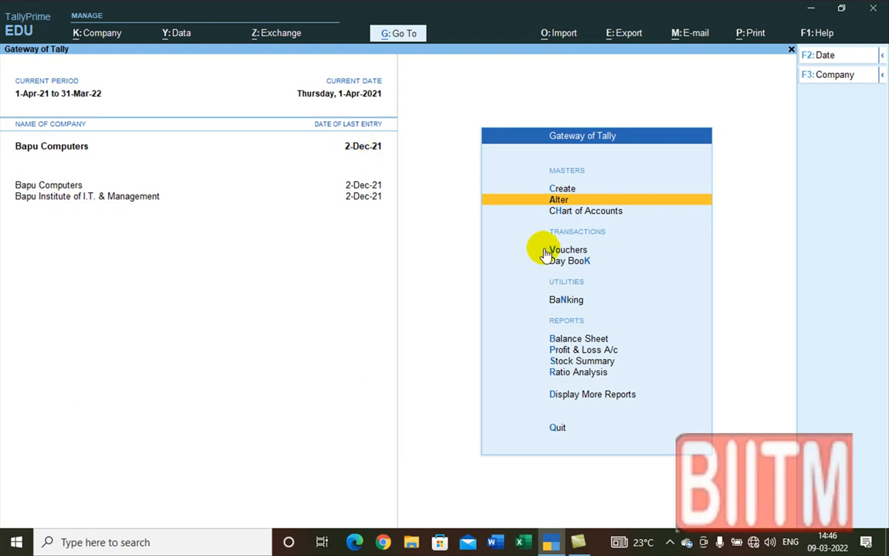
pyautogui.click(572, 262)
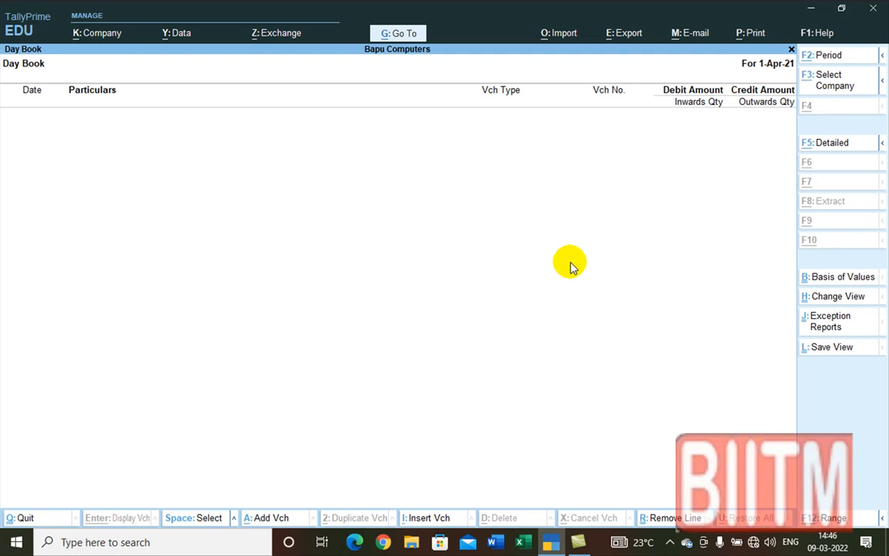
pyautogui.press('F2')
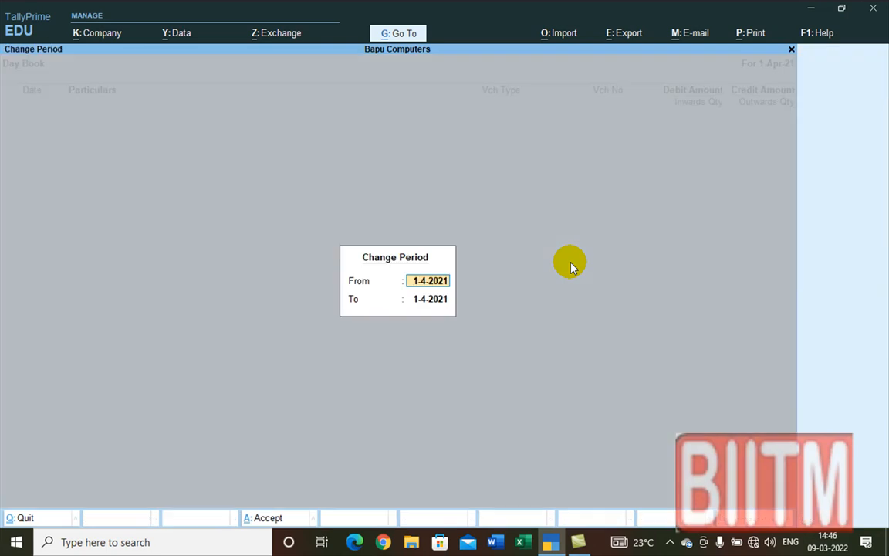
pyautogui.press('BackSpace')
pyautogui.press('Return')
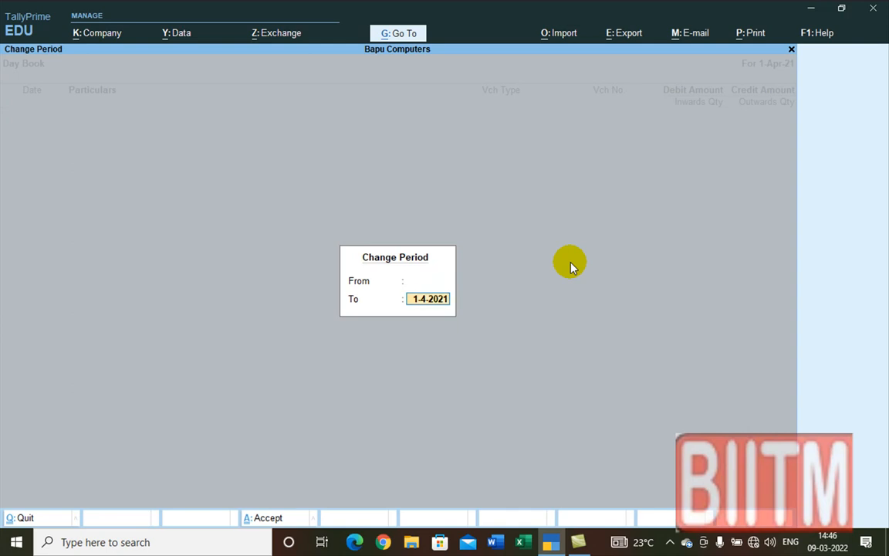
pyautogui.press('BackSpace')
pyautogui.press('Return')
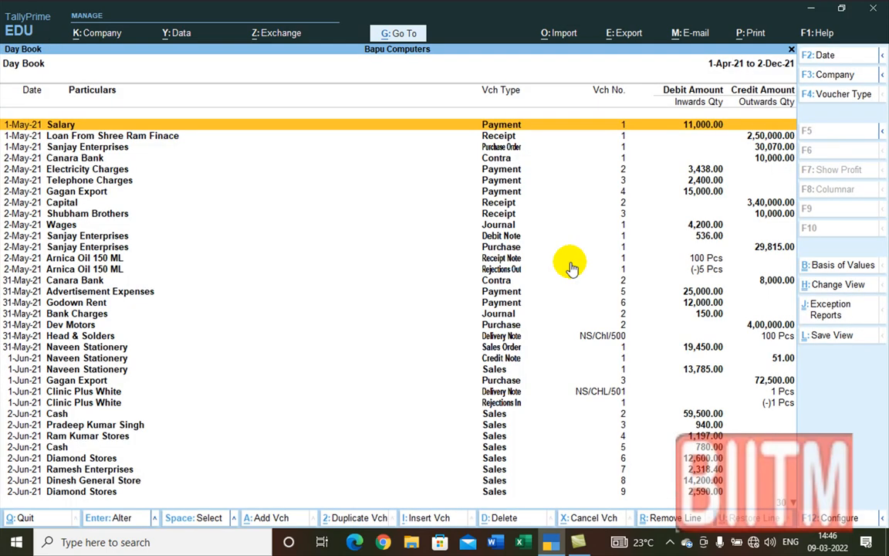
pyautogui.press('Down')
pyautogui.press('Down')
pyautogui.press('Down')
pyautogui.press('Down')
pyautogui.press('Down')
pyautogui.press('Down')
pyautogui.press('Down')
pyautogui.press('Down')
pyautogui.press('Down')
pyautogui.press('Down')
pyautogui.press('Down')
pyautogui.press('Down')
pyautogui.press('Down')
pyautogui.press('Down')
pyautogui.press('Down')
pyautogui.press('Down')
pyautogui.press('Down')
pyautogui.press('Down')
pyautogui.press('Down')
pyautogui.press('Down')
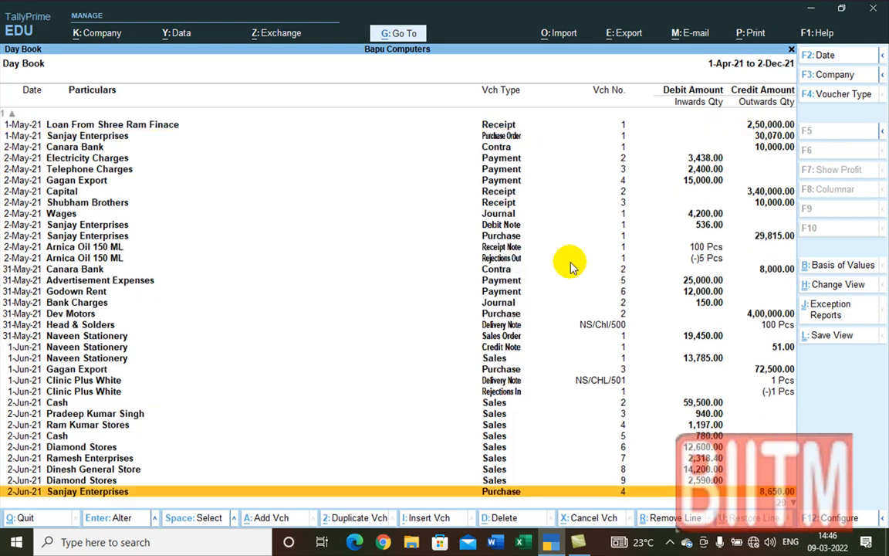
pyautogui.press('Down')
pyautogui.press('Down')
pyautogui.press('Down')
pyautogui.press('Down')
pyautogui.press('Down')
pyautogui.press('Down')
pyautogui.press('Down')
pyautogui.press('Down')
pyautogui.press('Down')
pyautogui.press('Down')
pyautogui.press('Down')
pyautogui.press('Down')
pyautogui.press('Down')
pyautogui.press('Down')
pyautogui.press('Down')
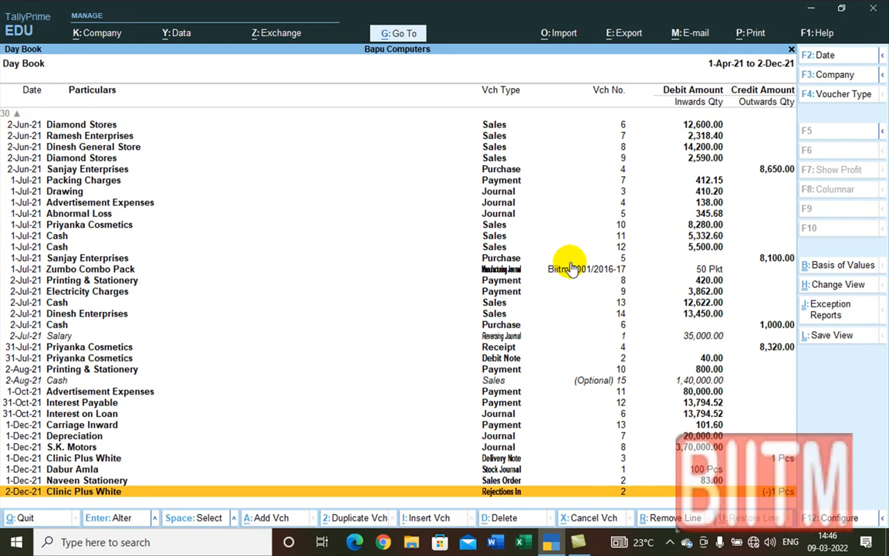
pyautogui.press('Up')
pyautogui.press('Up')
pyautogui.press('Up')
pyautogui.press('Up')
pyautogui.press('Up')
pyautogui.press('Up')
pyautogui.press('Up')
pyautogui.press('Up')
pyautogui.press('Up')
pyautogui.press('Up')
pyautogui.press('Up')
pyautogui.press('Up')
pyautogui.press('Up')
pyautogui.press('Up')
pyautogui.press('Up')
pyautogui.press('Up')
pyautogui.press('Up')
pyautogui.press('Up')
pyautogui.press('Up')
pyautogui.press('Up')
pyautogui.press('Up')
pyautogui.press('Up')
pyautogui.press('Up')
pyautogui.press('Up')
pyautogui.press('Up')
pyautogui.press('Up')
pyautogui.press('Up')
pyautogui.press('Up')
pyautogui.press('Down')
pyautogui.press('Up')
pyautogui.press('Down')
pyautogui.press('Down')
pyautogui.press('Down')
pyautogui.press('Down')
pyautogui.press('Down')
pyautogui.press('Down')
pyautogui.press('Down')
pyautogui.press('Down')
pyautogui.press('Down')
pyautogui.press('Down')
pyautogui.press('Down')
pyautogui.press('Down')
pyautogui.press('Down')
pyautogui.press('Down')
pyautogui.press('Down')
pyautogui.press('Down')
pyautogui.press('Down')
pyautogui.press('Down')
pyautogui.press('Down')
pyautogui.press('Down')
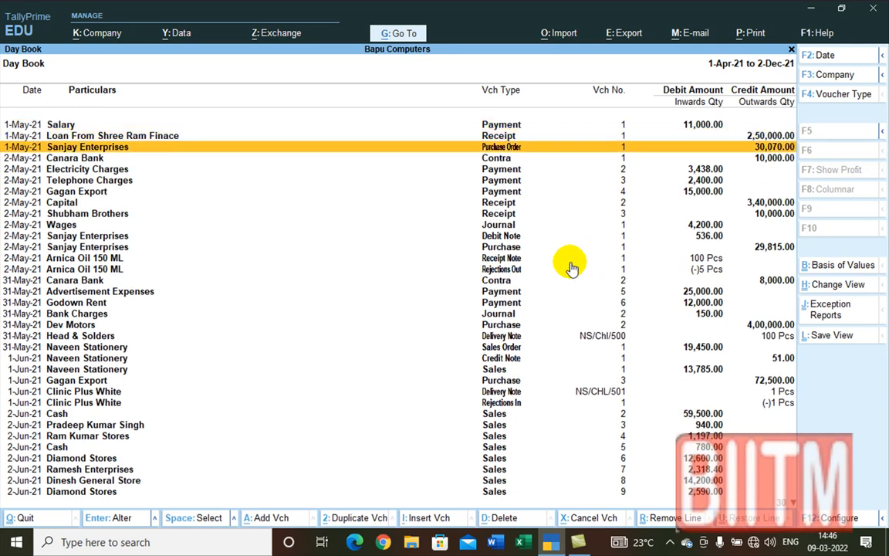
pyautogui.press('Down')
pyautogui.press('Down')
pyautogui.press('Down')
pyautogui.press('Down')
pyautogui.press('Down')
pyautogui.press('Down')
pyautogui.press('Down')
pyautogui.press('Down')
pyautogui.press('Down')
pyautogui.press('Down')
pyautogui.press('Down')
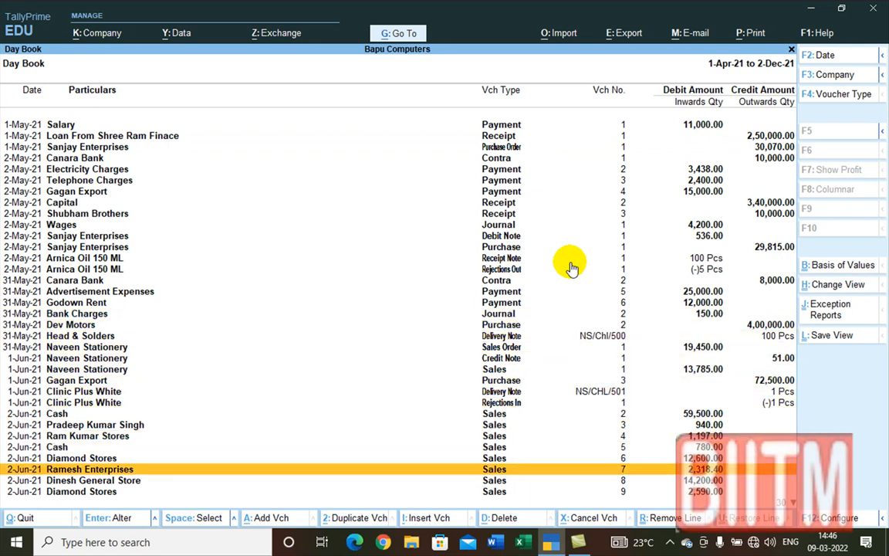
pyautogui.press('Up')
pyautogui.press('Up')
pyautogui.press('Up')
pyautogui.press('Up')
pyautogui.press('Up')
pyautogui.press('Up')
pyautogui.press('Up')
pyautogui.press('Up')
pyautogui.press('Up')
pyautogui.press('Up')
pyautogui.press('Up')
pyautogui.press('Up')
pyautogui.press('Up')
pyautogui.press('Up')
pyautogui.press('Up')
pyautogui.press('Up')
pyautogui.press('Up')
pyautogui.press('Up')
pyautogui.press('Up')
pyautogui.press('Up')
pyautogui.press('Down')
pyautogui.press('Down')
pyautogui.press('Down')
pyautogui.press('Down')
pyautogui.press('Down')
pyautogui.press('Down')
pyautogui.press('Down')
pyautogui.press('Down')
pyautogui.press('Down')
pyautogui.press('Down')
pyautogui.press('Down')
pyautogui.press('Down')
pyautogui.press('Down')
pyautogui.press('Down')
pyautogui.press('Down')
pyautogui.press('Down')
pyautogui.press('Down')
pyautogui.press('Down')
pyautogui.press('Down')
pyautogui.press('Down')
pyautogui.press('Down')
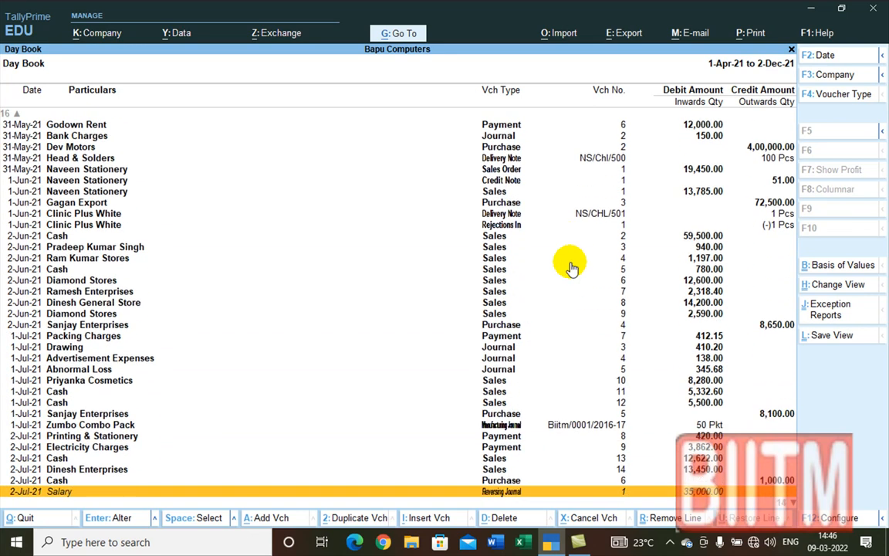
pyautogui.press('Up')
pyautogui.press('Up')
pyautogui.press('Up')
pyautogui.press('Up')
pyautogui.press('Up')
pyautogui.press('Up')
pyautogui.press('Up')
pyautogui.press('Up')
pyautogui.press('Up')
pyautogui.press('Up')
pyautogui.press('Up')
pyautogui.press('Up')
pyautogui.press('Up')
pyautogui.press('Up')
pyautogui.press('Up')
pyautogui.press('Up')
pyautogui.press('Up')
pyautogui.press('Up')
pyautogui.press('Up')
pyautogui.press('Up')
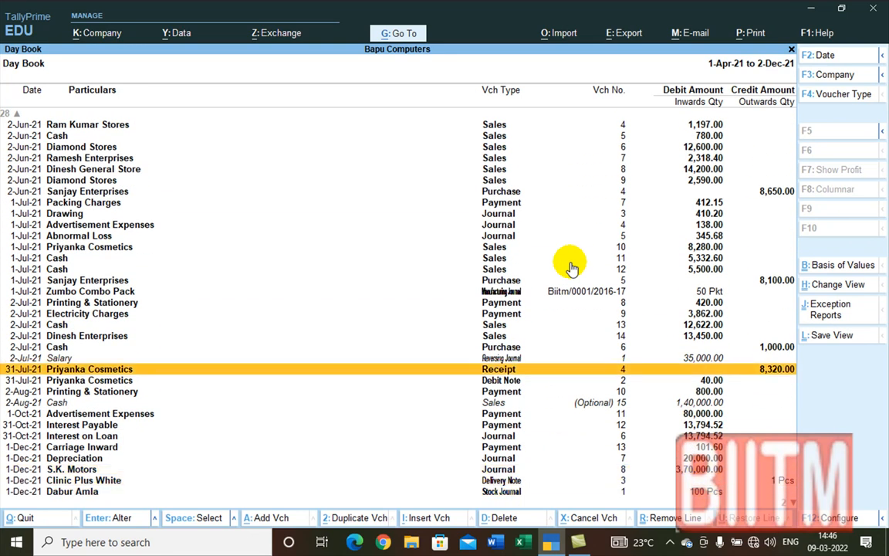
pyautogui.press('Up')
pyautogui.press('Up')
pyautogui.press('Up')
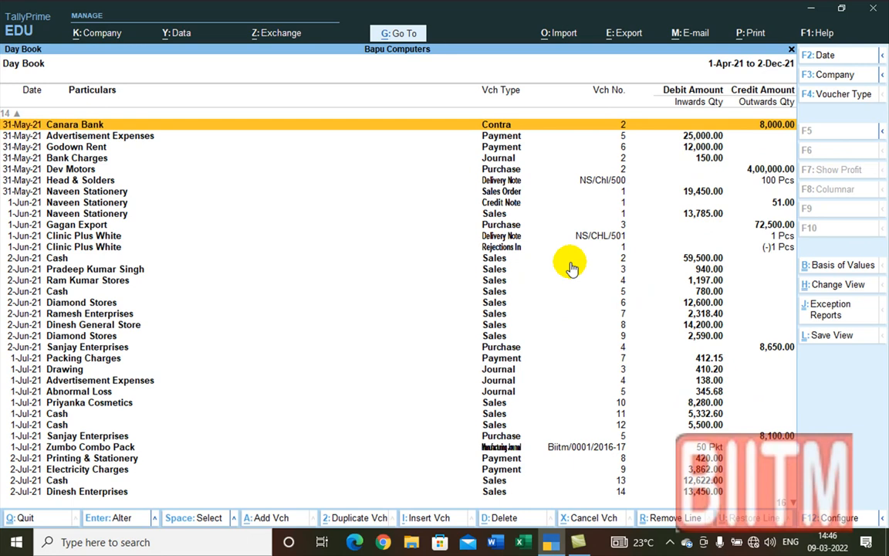
pyautogui.press('Escape')
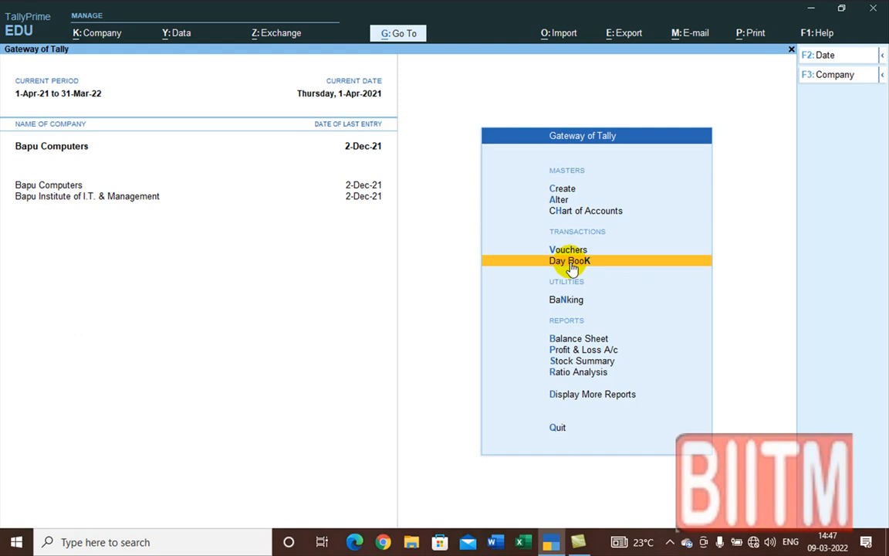
# Step: Shut Bapu Computers from the Ctrl+F3 Shut Company list, keeping Bapu Institute of I.T. & Management loaded
pyautogui.press('Escape')
pyautogui.press('n')
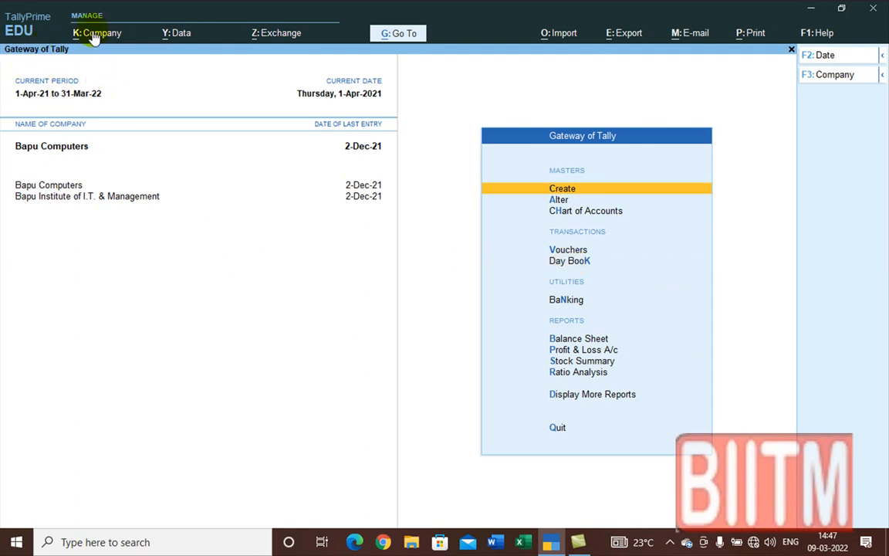
pyautogui.hotkey('alt', 'F3')
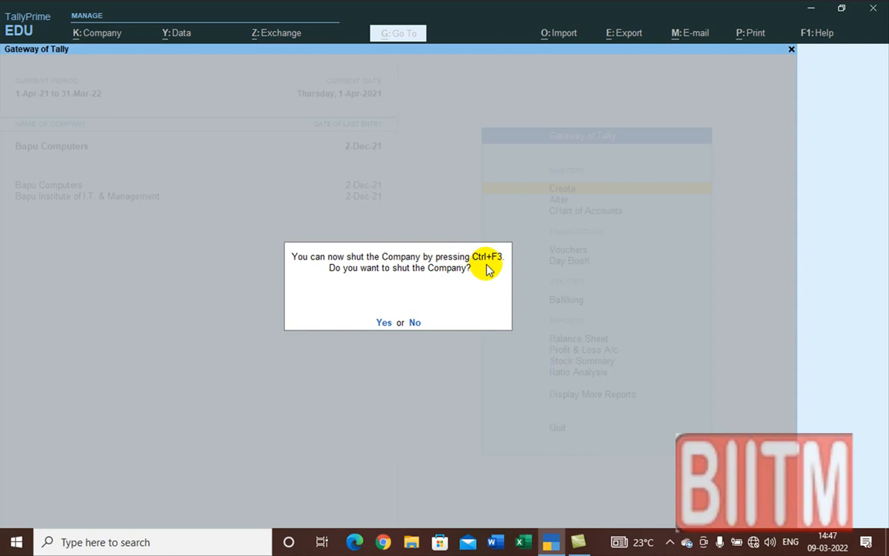
pyautogui.press('Escape')
pyautogui.press('ctrl')
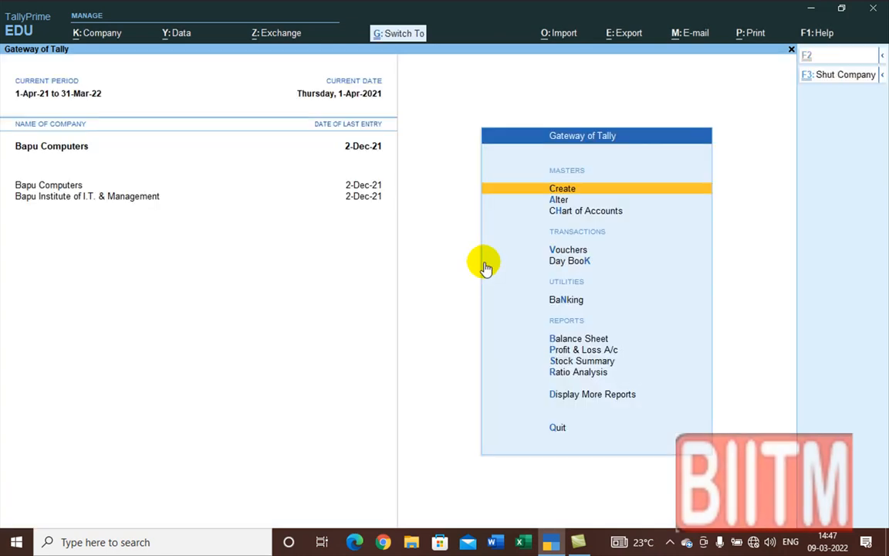
pyautogui.hotkey('ctrl', 'F3')
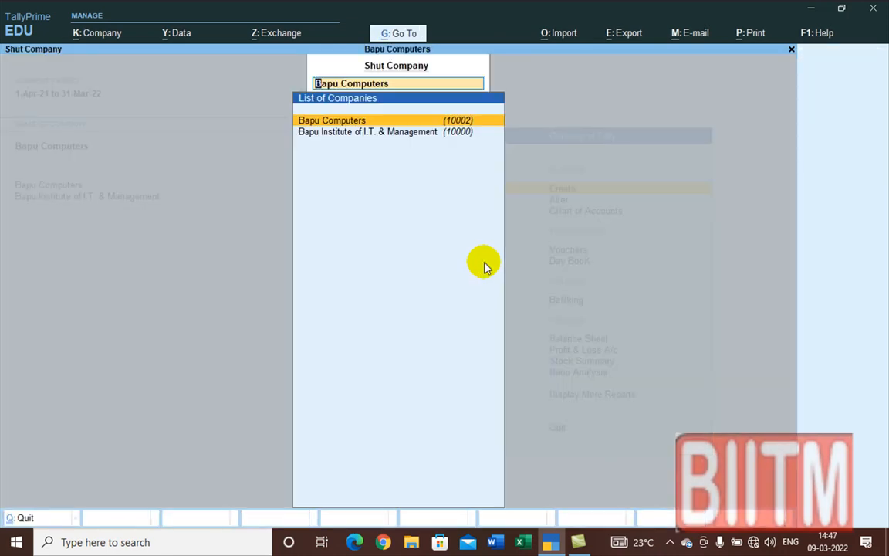
pyautogui.press('Return')
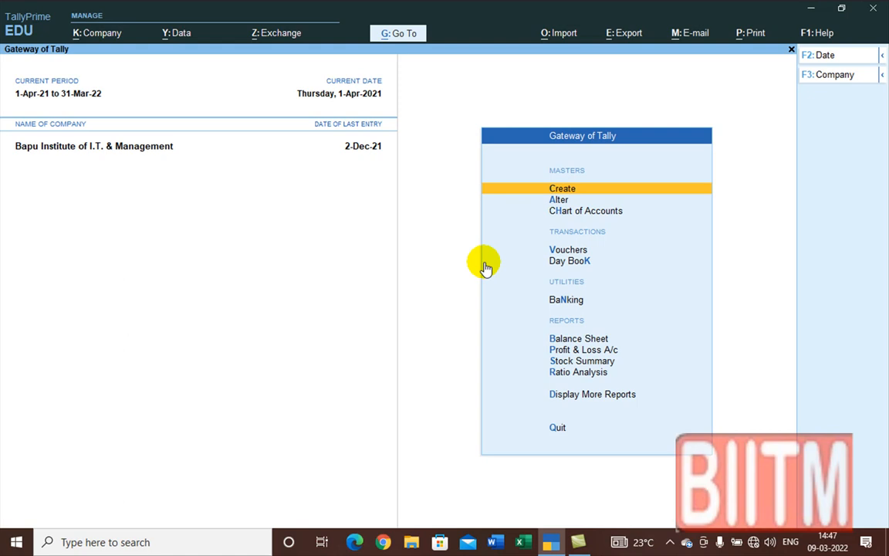
# Step: Show Bapu Institute's Balance Sheet in Detailed view and bring up its Export dialog
pyautogui.click(575, 341)
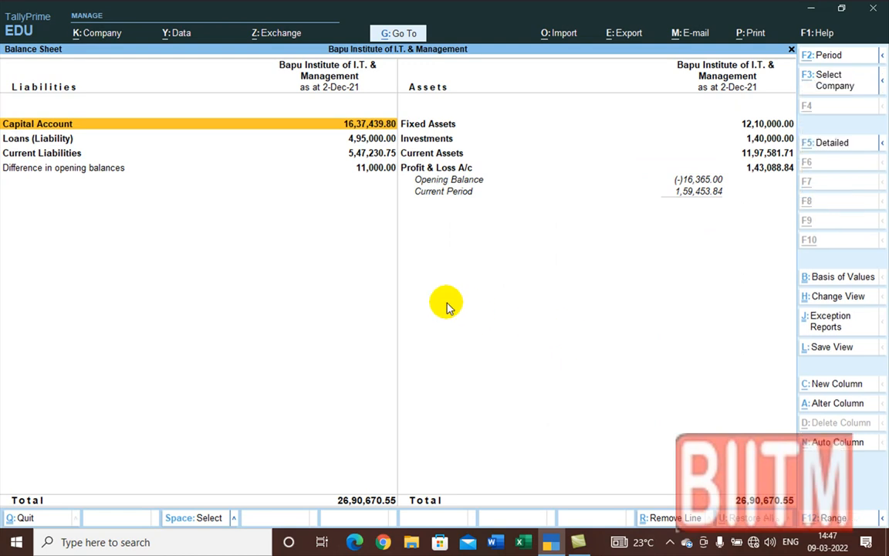
pyautogui.hotkey('alt', 'F5')
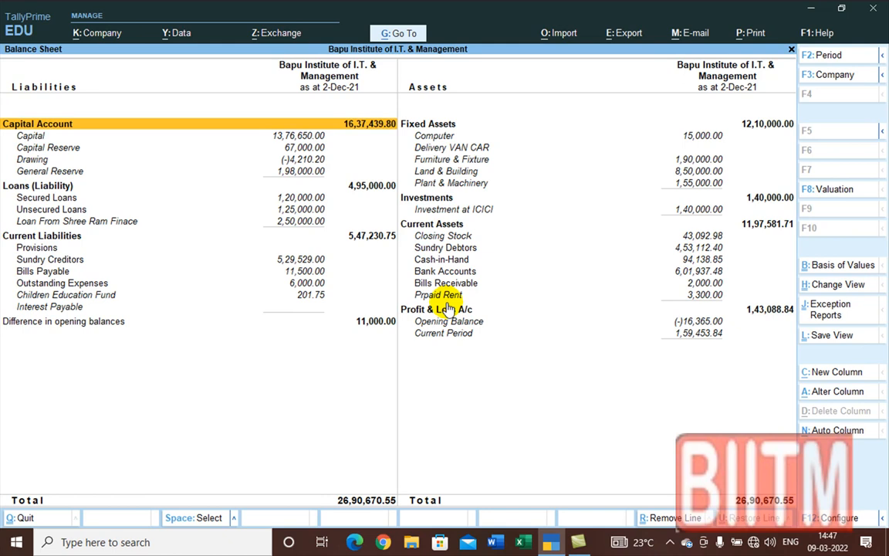
pyautogui.hotkey('alt', 'e')
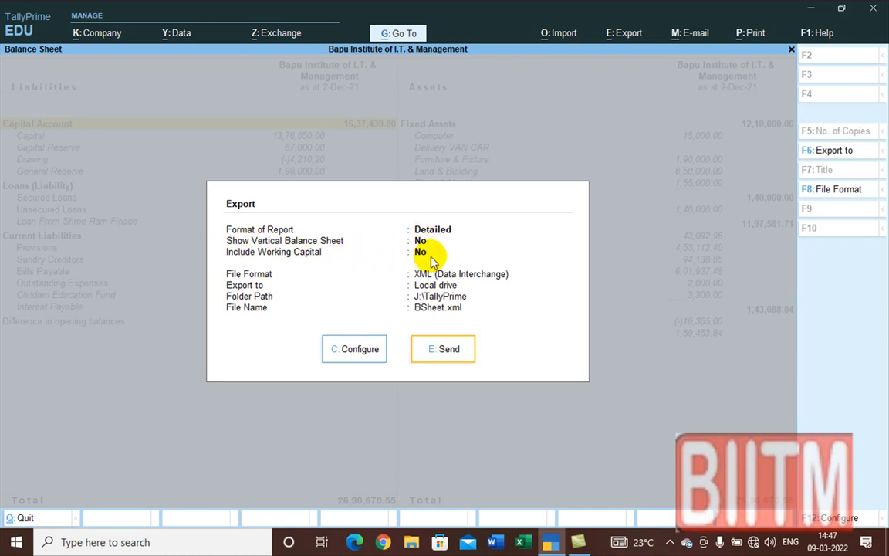
# Step: Switch the Balance Sheet export format to Excel (Spreadsheet), saving as BSheet.xlsx in J:\TallyPrime
pyautogui.click(356, 349)
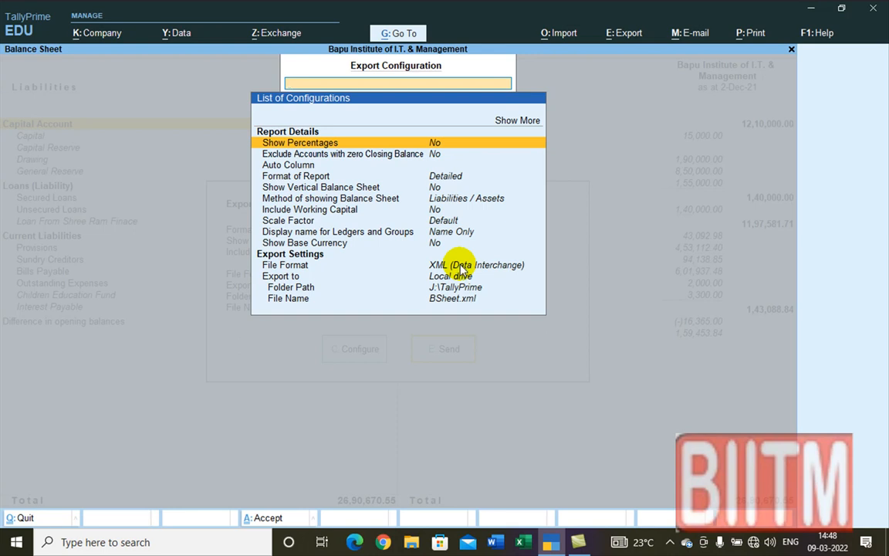
pyautogui.click(461, 268)
pyautogui.click(461, 268)
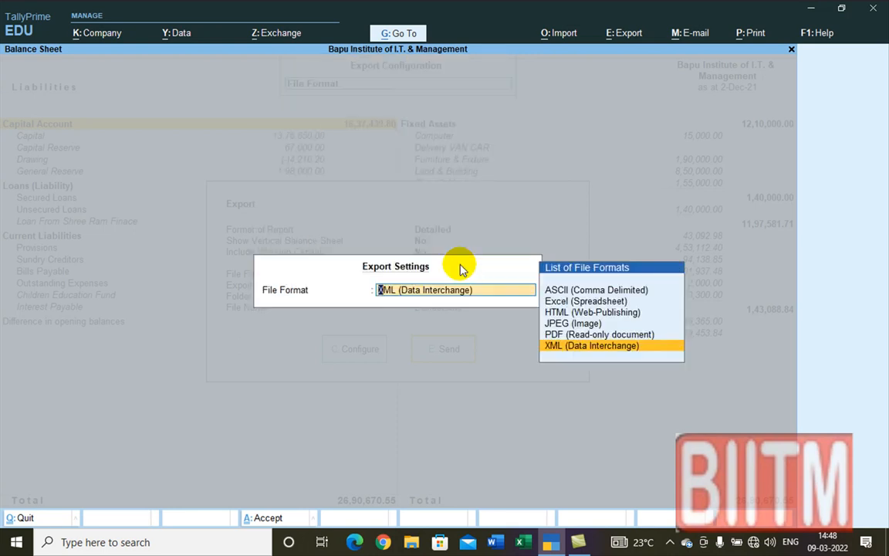
pyautogui.click(585, 302)
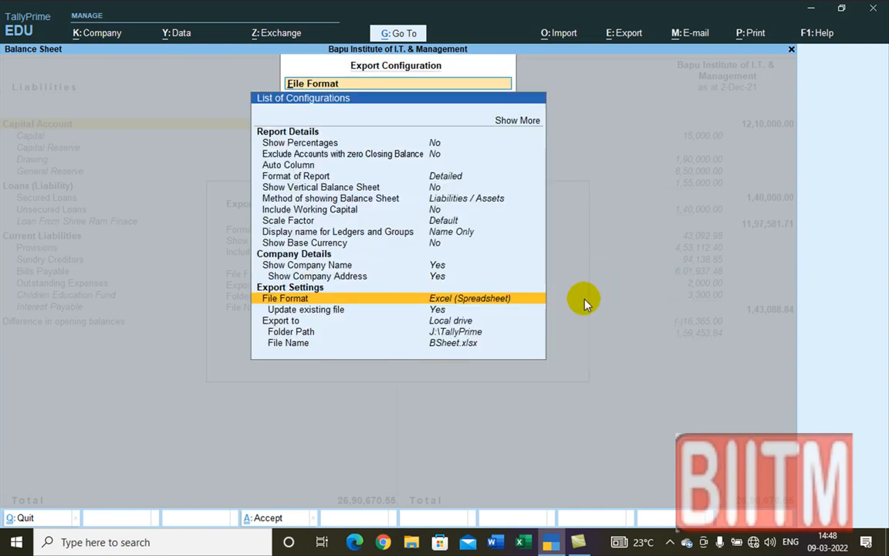
pyautogui.press('Escape')
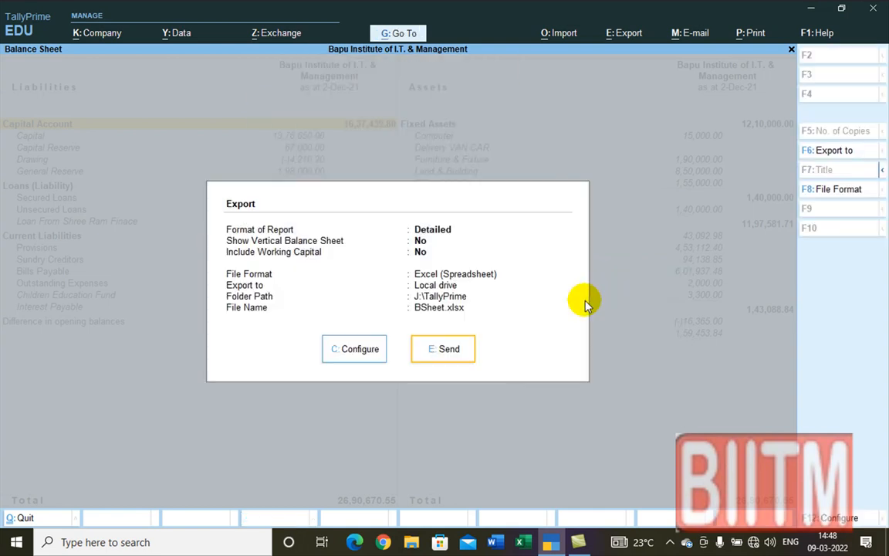
# Step: Export the Balance Sheet to BSheet.xlsx, review the workbook in Excel, then close it
pyautogui.click(443, 353)
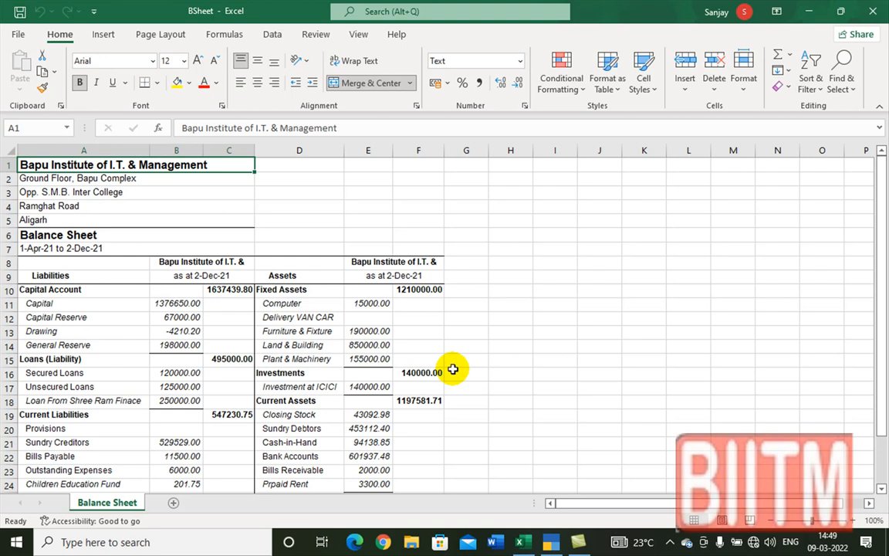
pyautogui.scroll(-4, 368, 374)
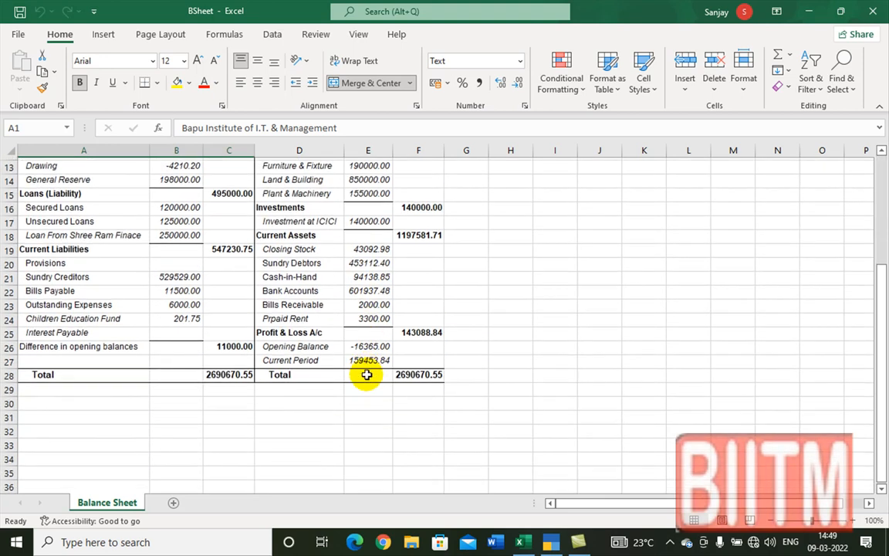
pyautogui.scroll(4, 366, 361)
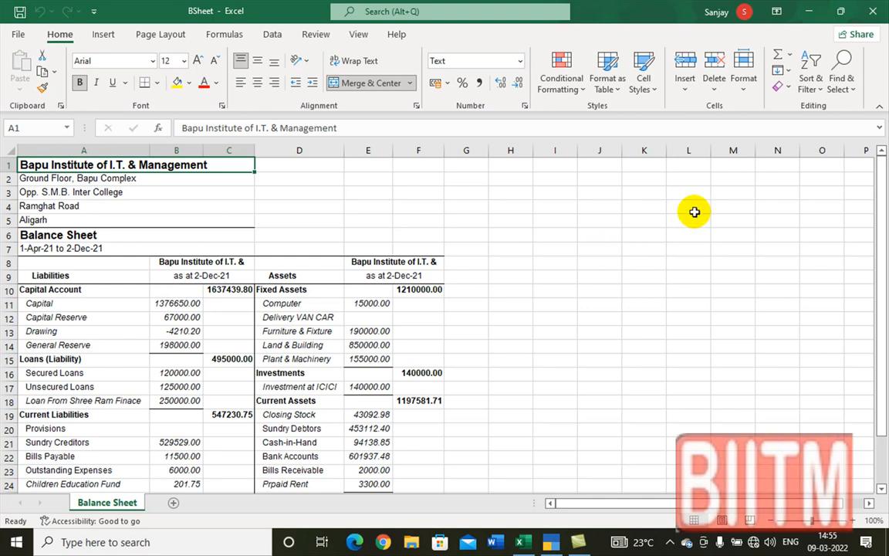
pyautogui.click(875, 16)
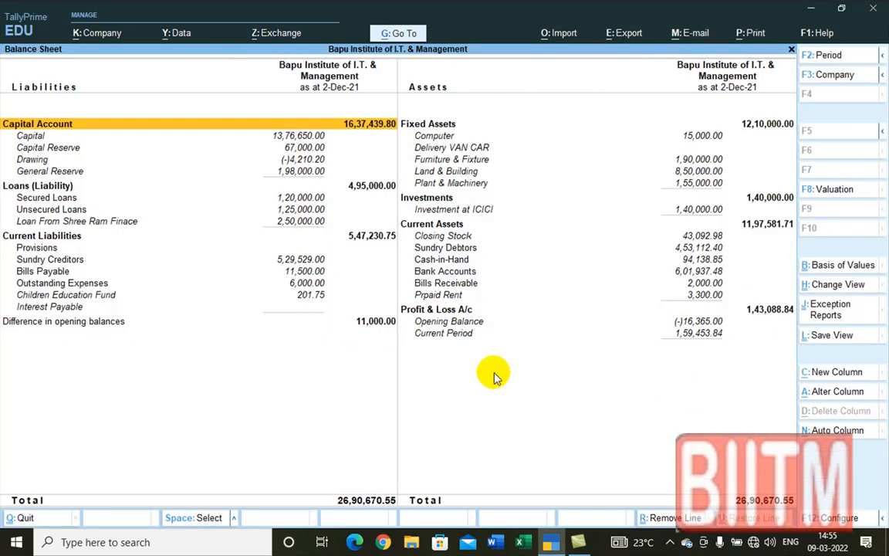
# Step: Show the Profit & Loss A/c in Detailed view and bring up its Export dialog
pyautogui.press('Escape')
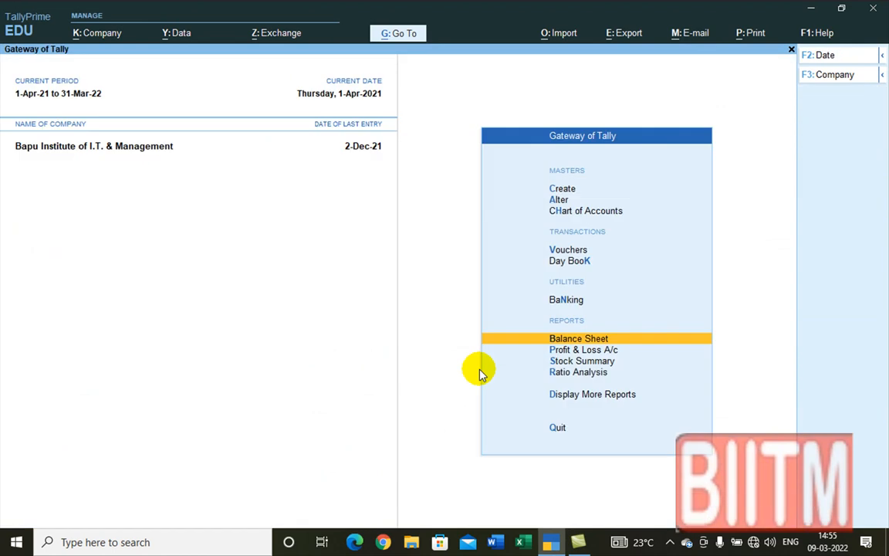
pyautogui.click(583, 350)
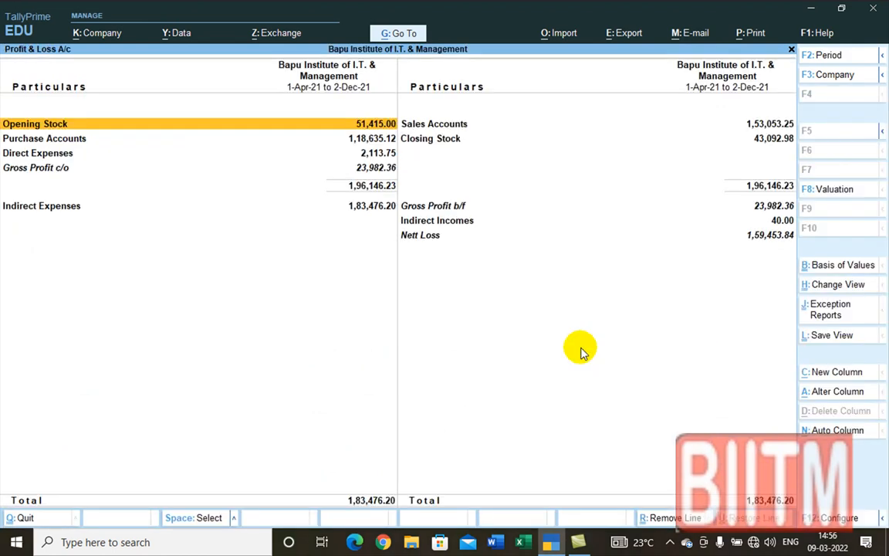
pyautogui.hotkey('alt', 'F5')
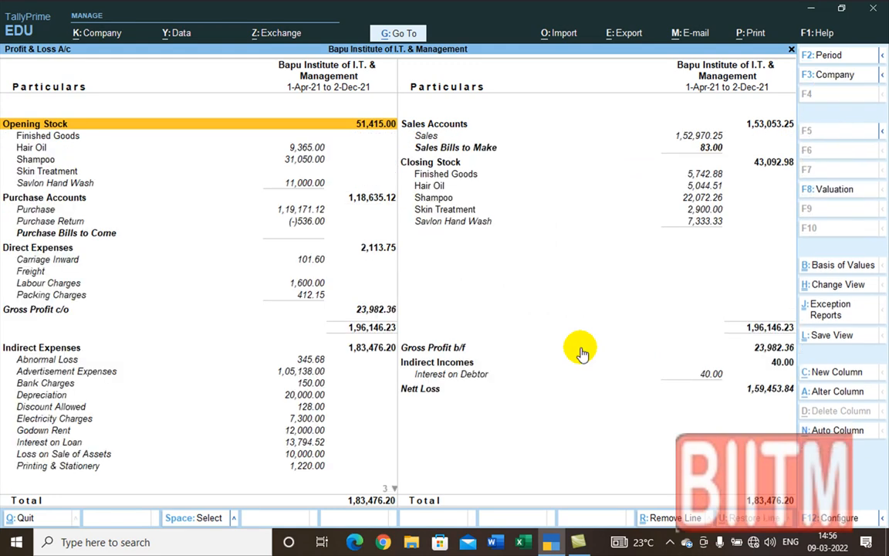
pyautogui.press('ctrl')
pyautogui.hotkey('alt', 'e')
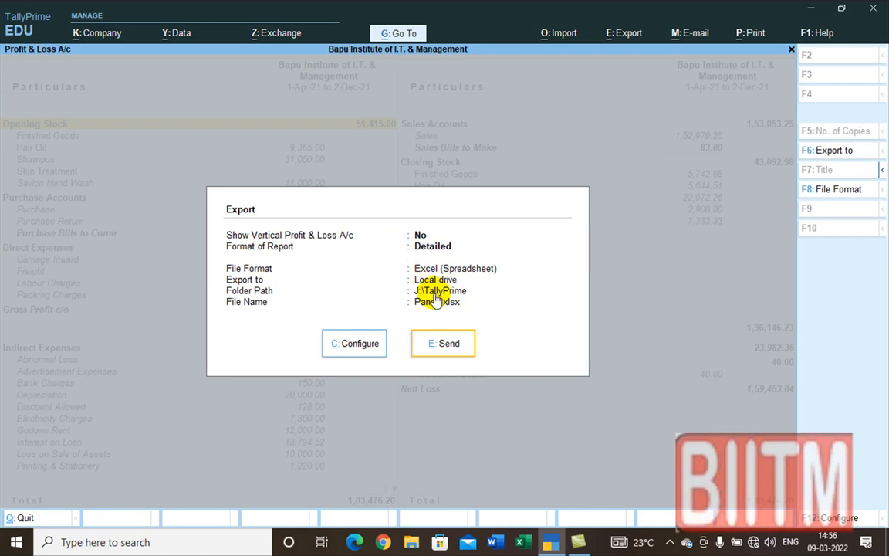
# Step: Set the Profit & Loss export format to HTML (Web-Publishing) and send it as PandL.html
pyautogui.click(353, 343)
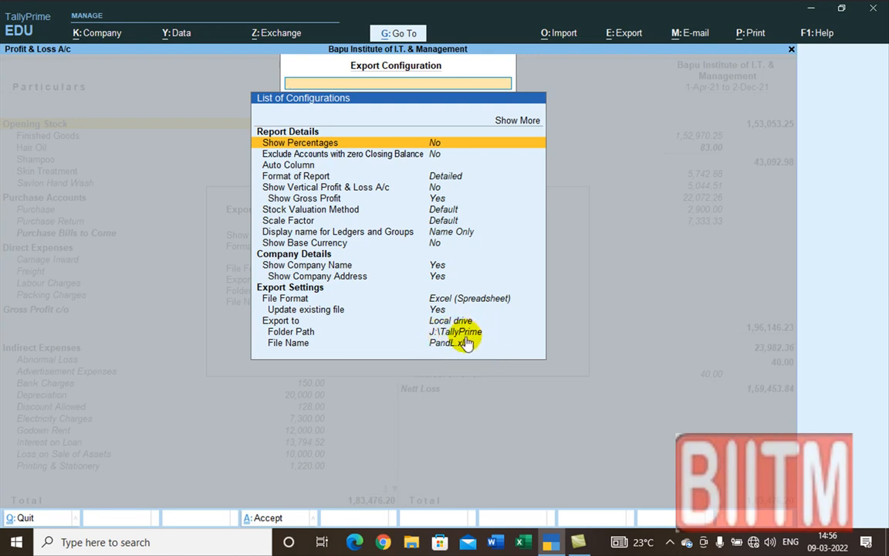
pyautogui.press('Escape')
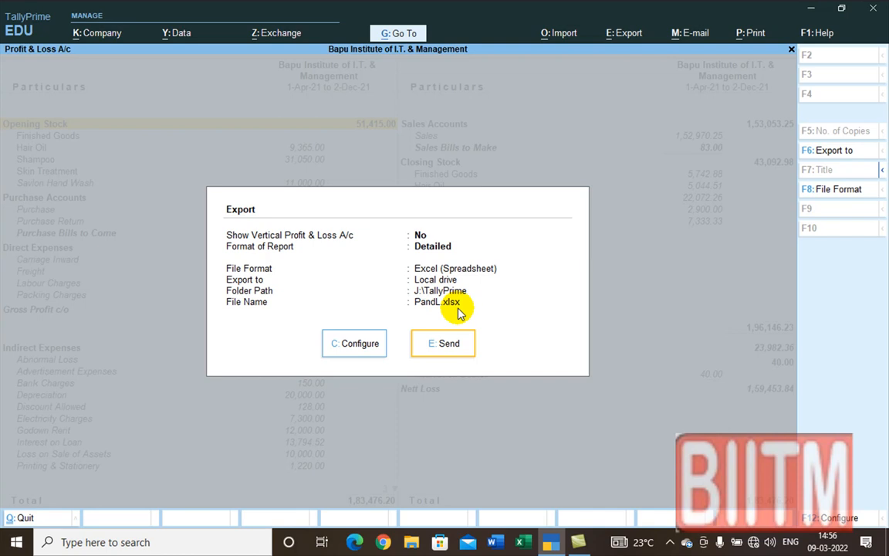
pyautogui.click(350, 343)
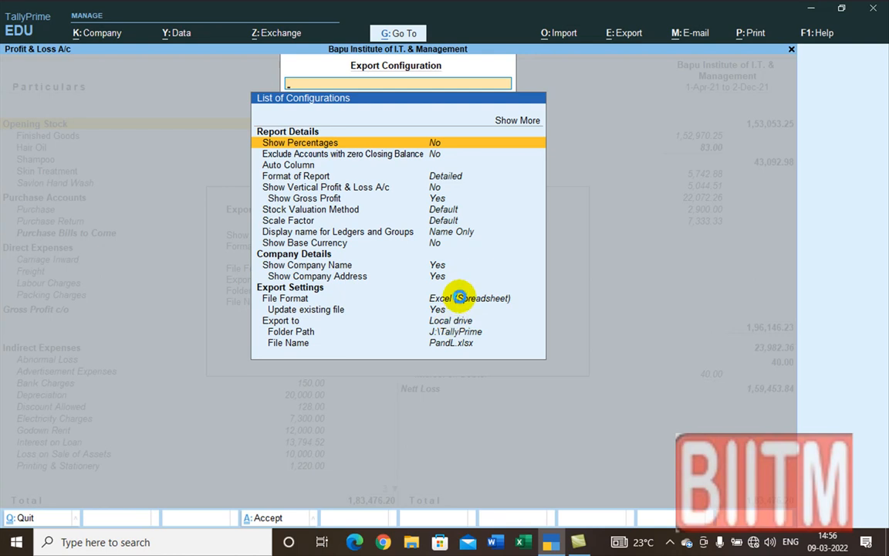
pyautogui.click(405, 298)
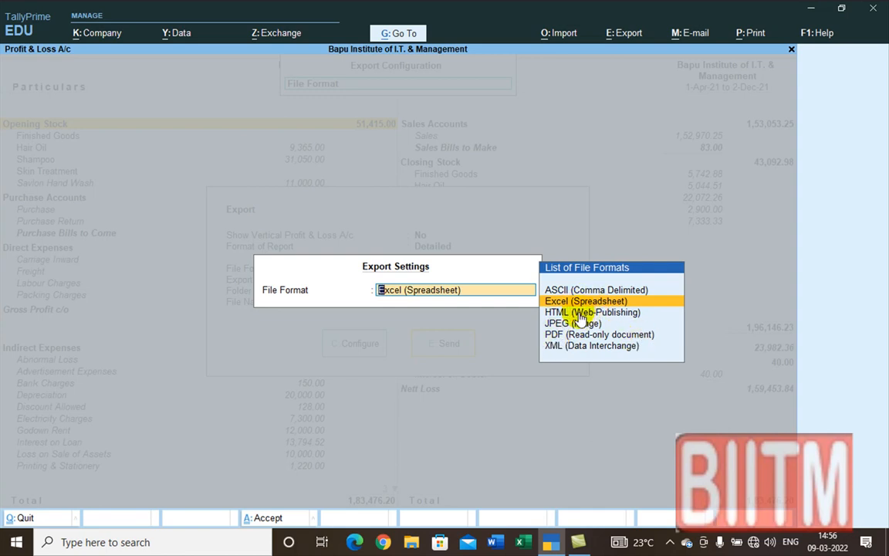
pyautogui.click(582, 312)
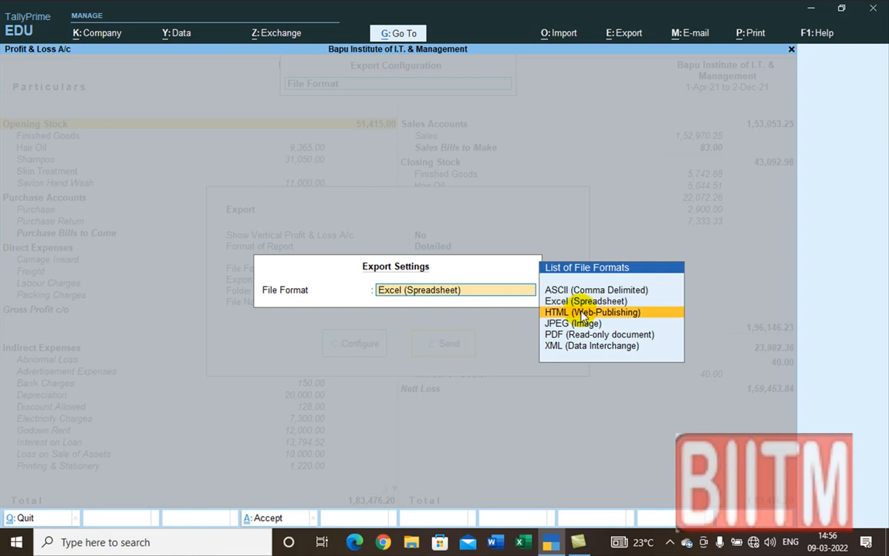
pyautogui.click(580, 313)
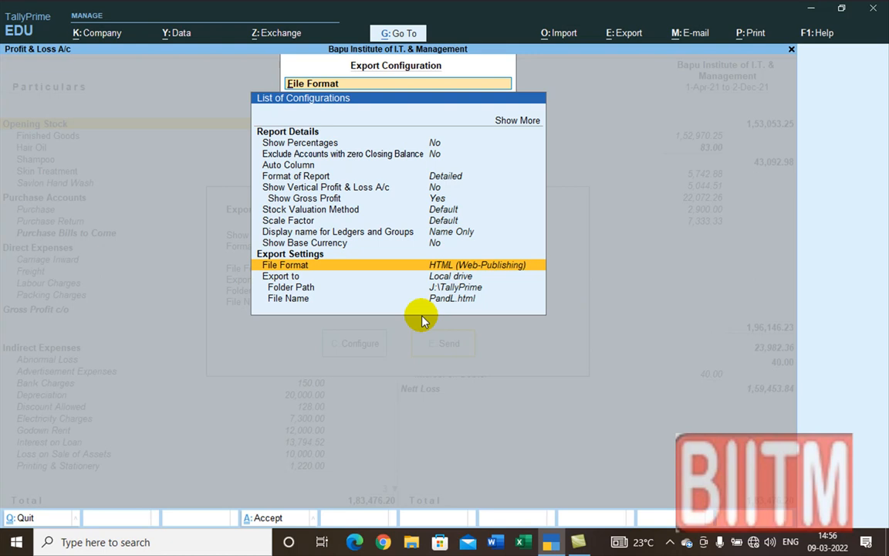
pyautogui.press('Escape')
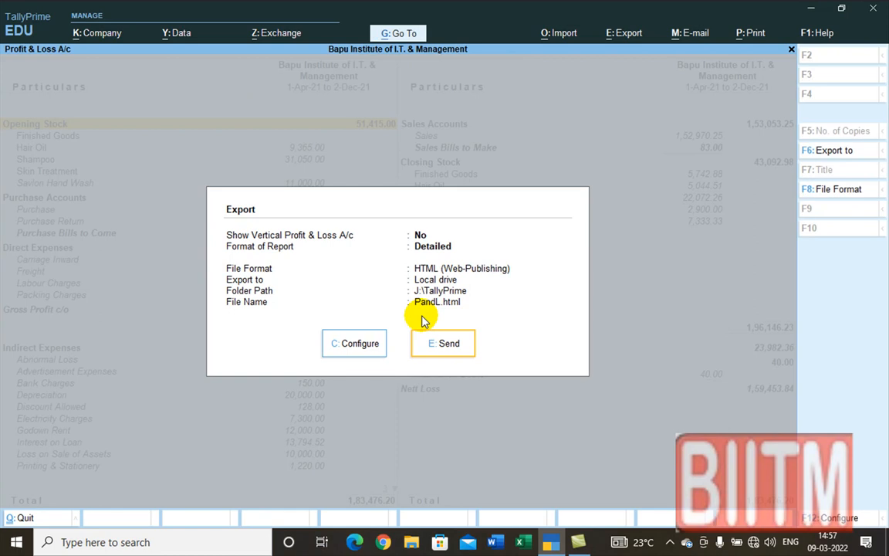
pyautogui.click(453, 349)
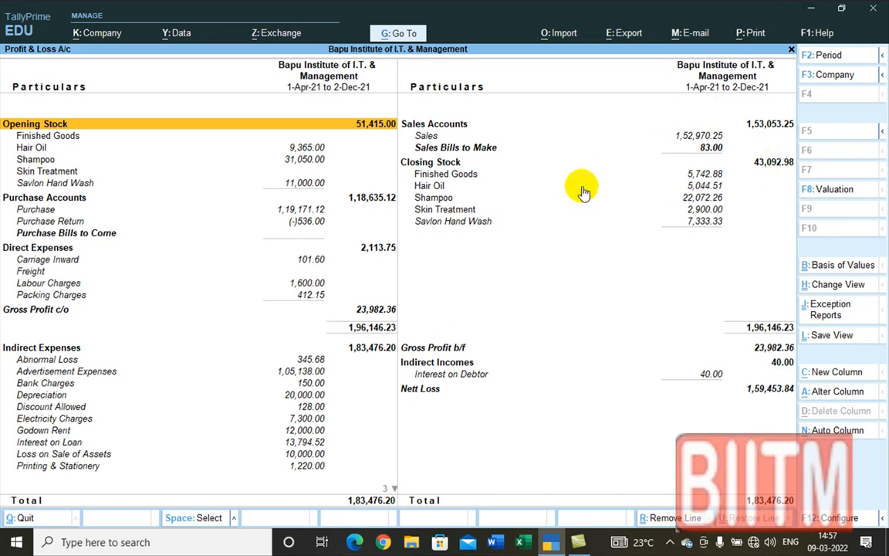
# Step: Review PandL.html in Chrome, showing the Nett Loss of 1,59,453.84, then close the browser
pyautogui.click(384, 542)
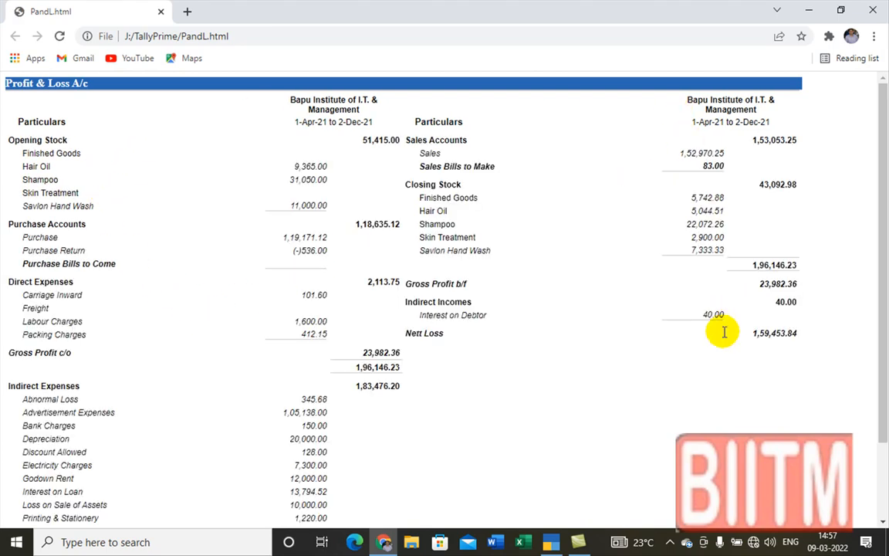
pyautogui.scroll(-3, 645, 351)
pyautogui.scroll(3, 644, 349)
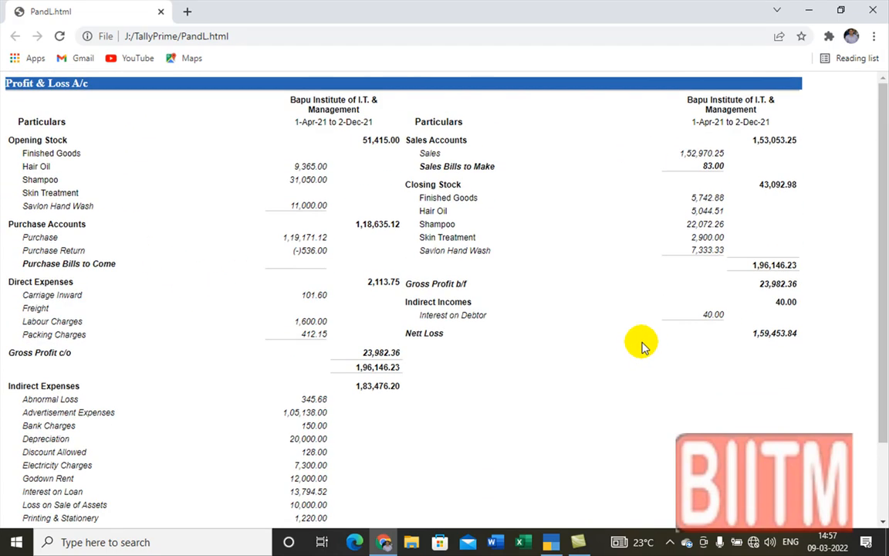
pyautogui.scroll(-3, 644, 346)
pyautogui.scroll(3, 645, 346)
pyautogui.scroll(-3, 645, 346)
pyautogui.scroll(3, 642, 345)
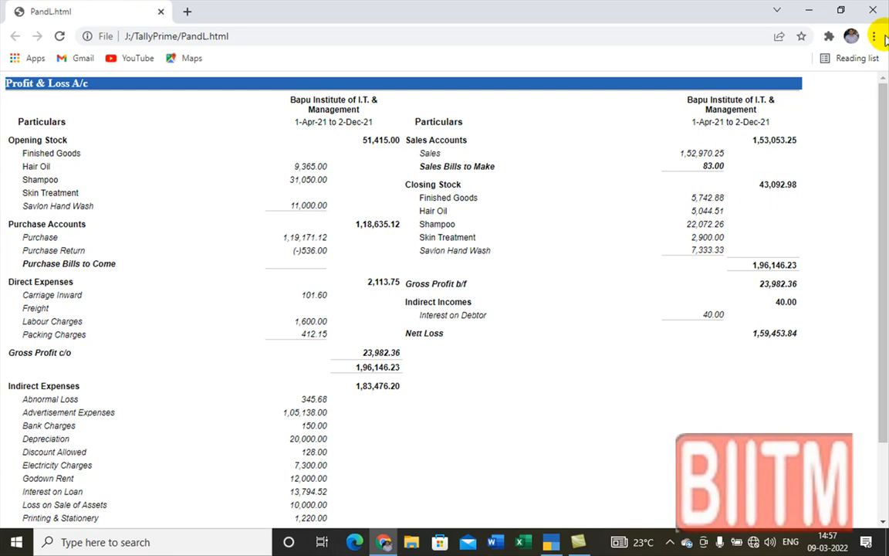
pyautogui.click(873, 10)
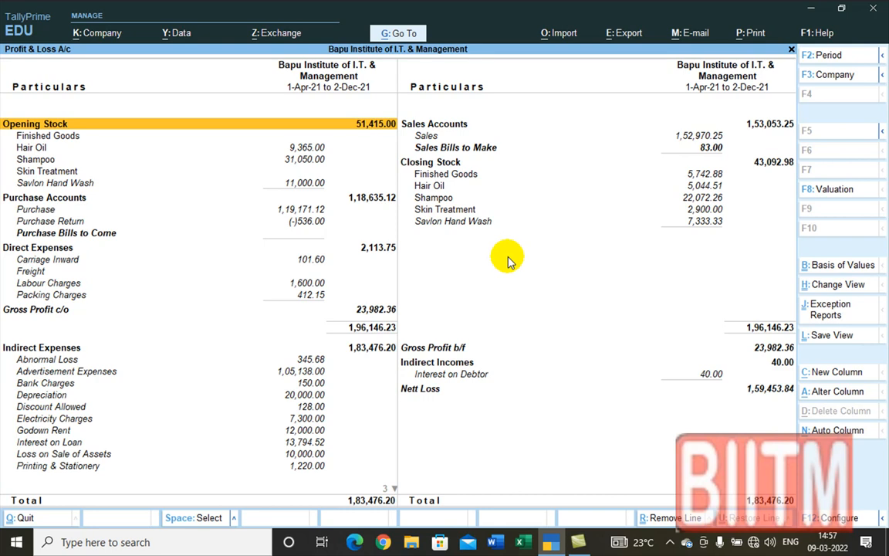
# Step: Open the Trial Balance from Display More Reports and switch it to Detailed view
pyautogui.press('Escape')
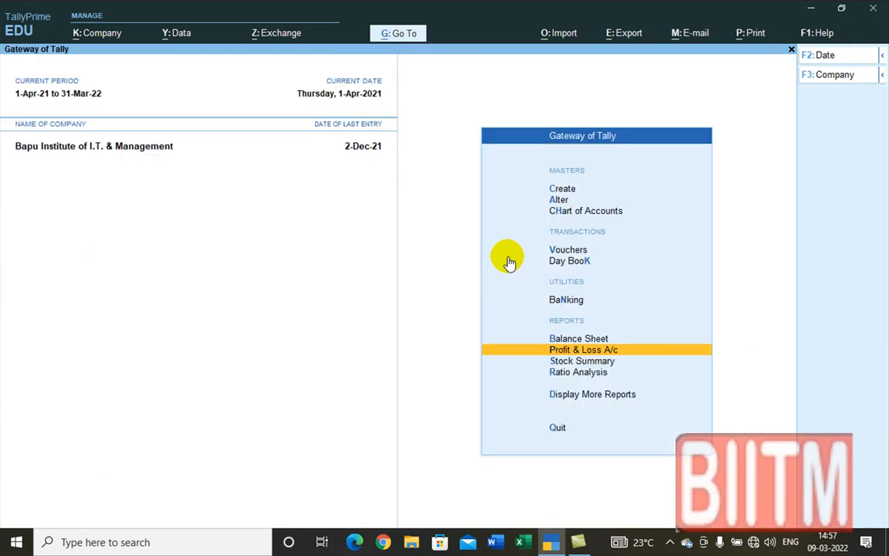
pyautogui.click(585, 395)
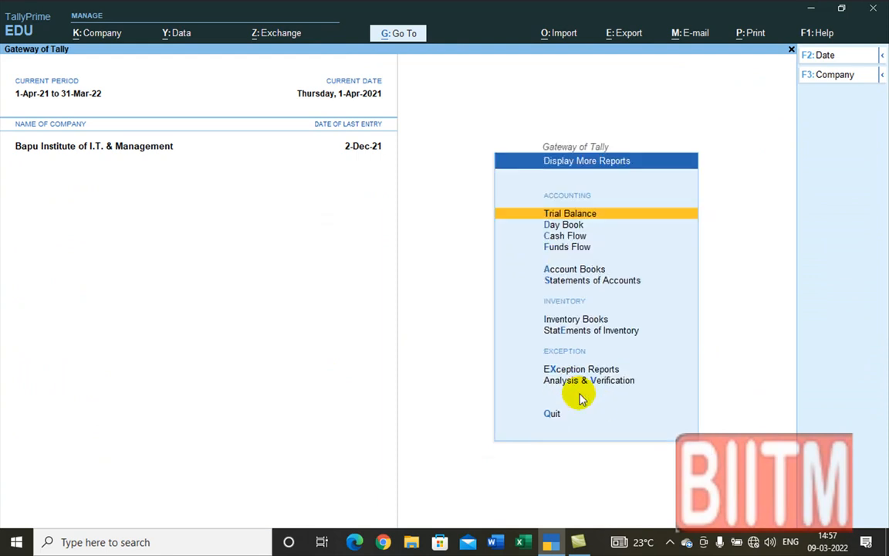
pyautogui.click(578, 217)
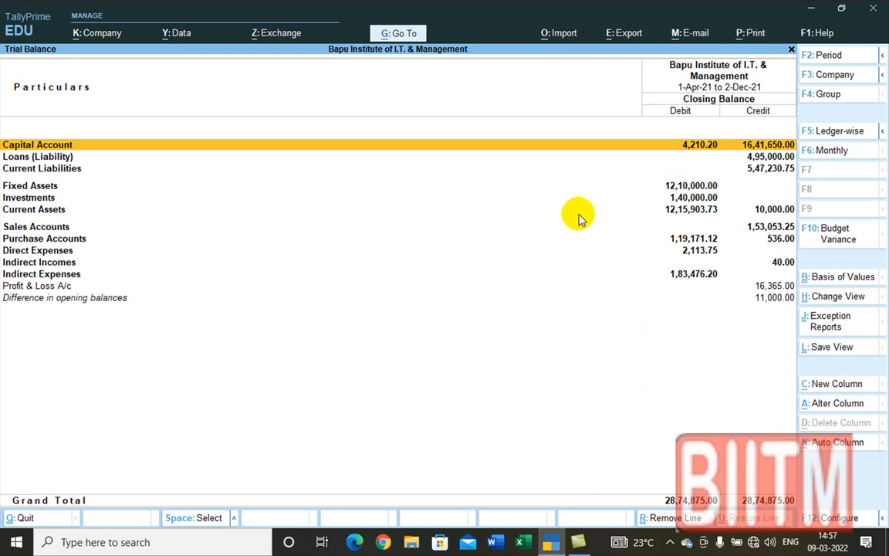
pyautogui.hotkey('alt', 'F5')
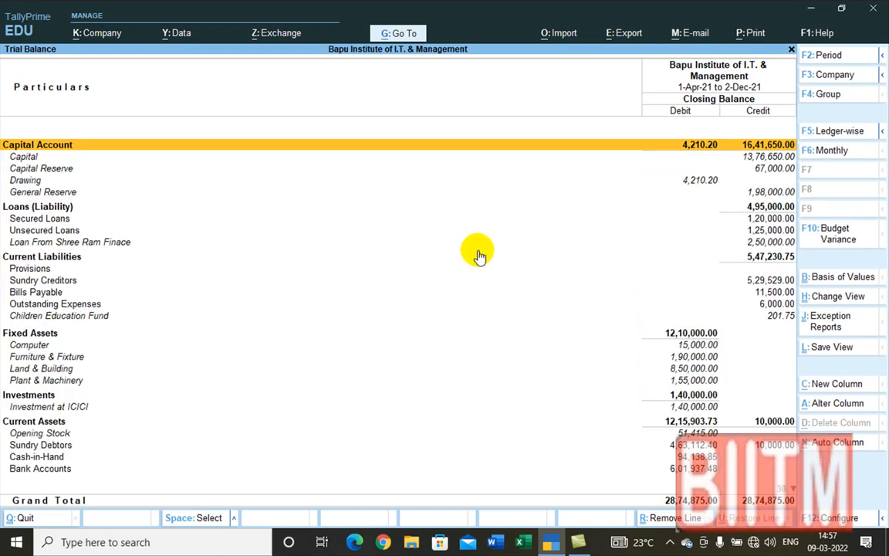
# Step: Export the detailed Trial Balance in PDF (Read-only document) format as TrialBal.pdf
pyautogui.press('ctrl')
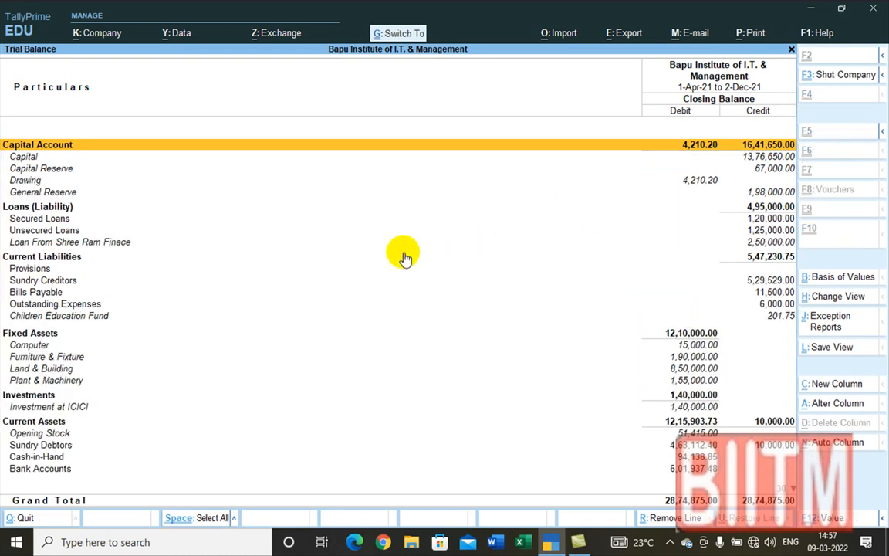
pyautogui.hotkey('ctrl', 'e')
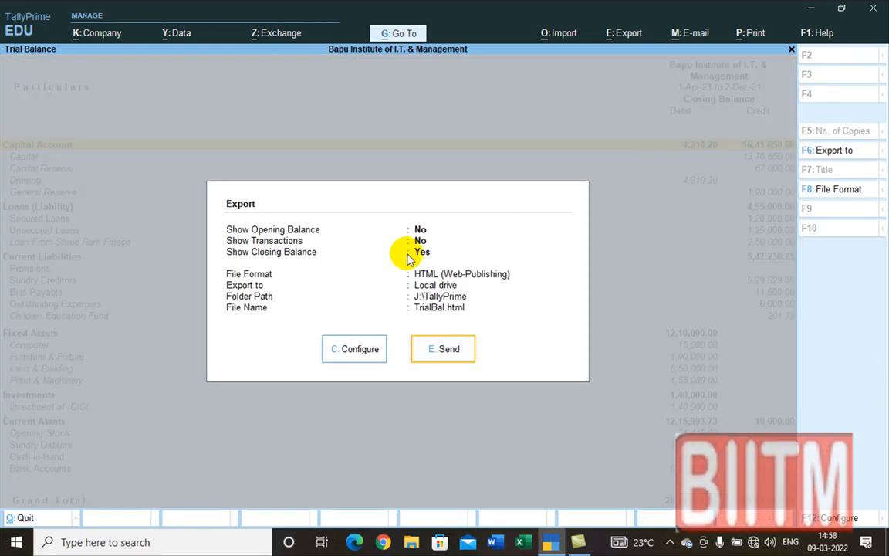
pyautogui.click(356, 352)
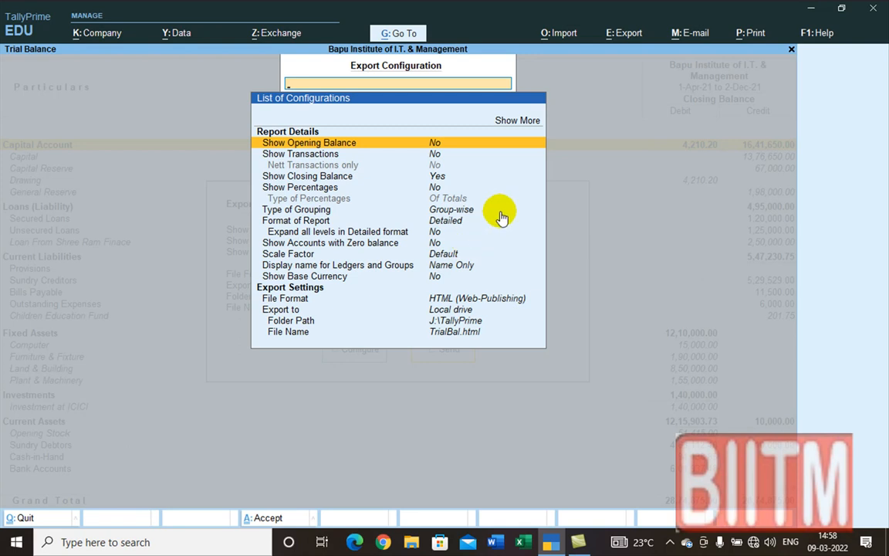
pyautogui.press('ctrl')
pyautogui.hotkey('ctrl', 'a')
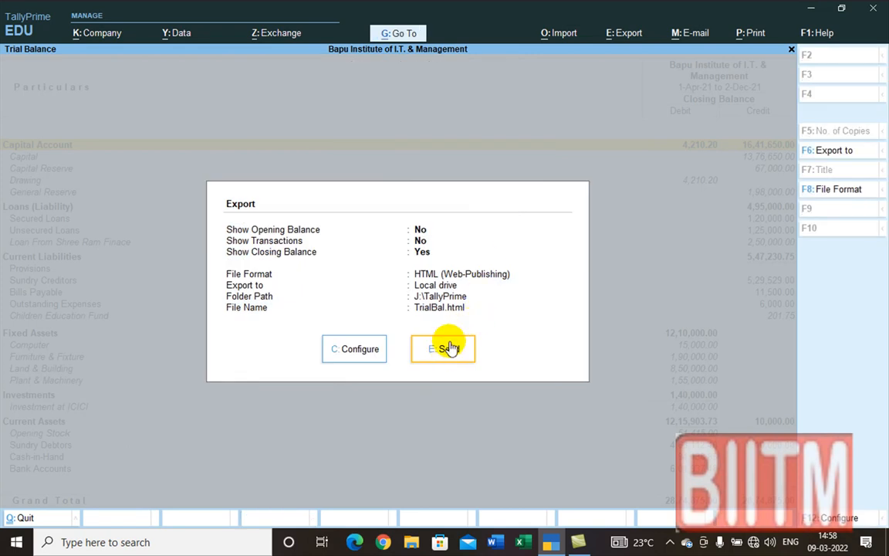
pyautogui.click(353, 350)
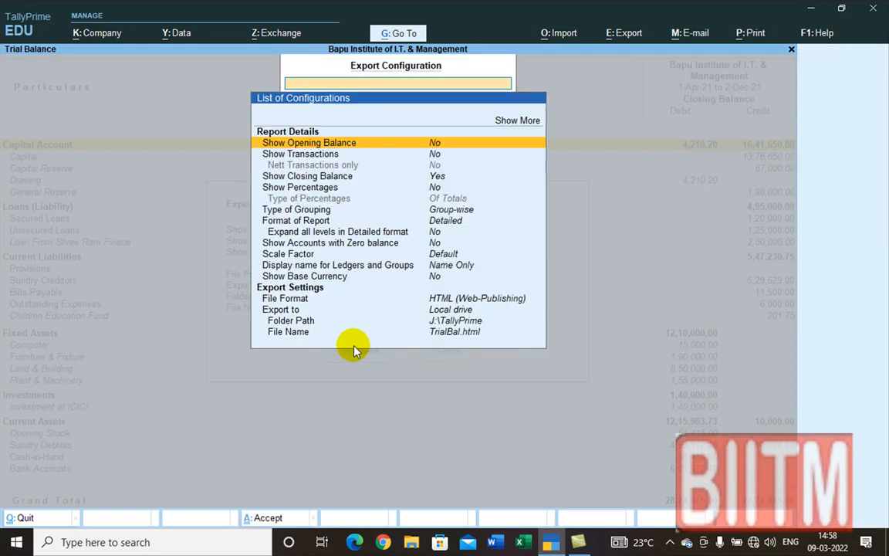
pyautogui.click(459, 301)
pyautogui.click(460, 301)
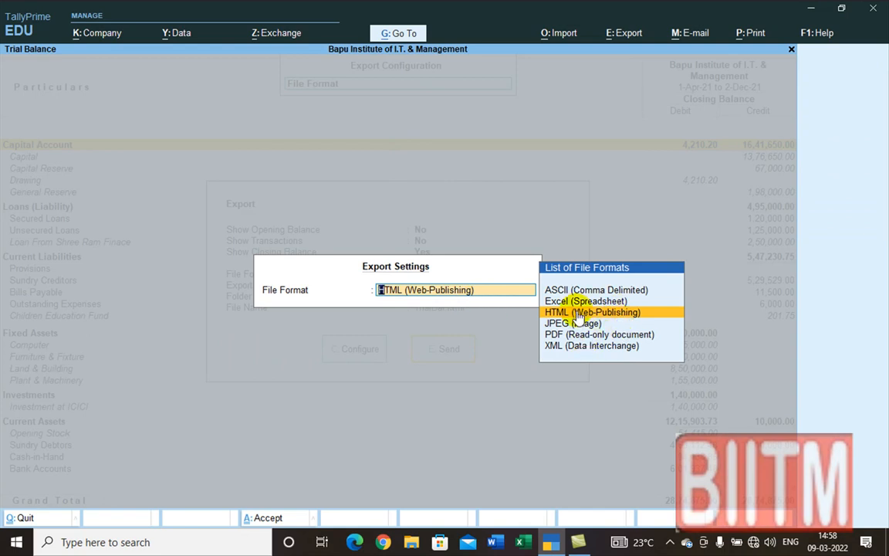
pyautogui.click(585, 338)
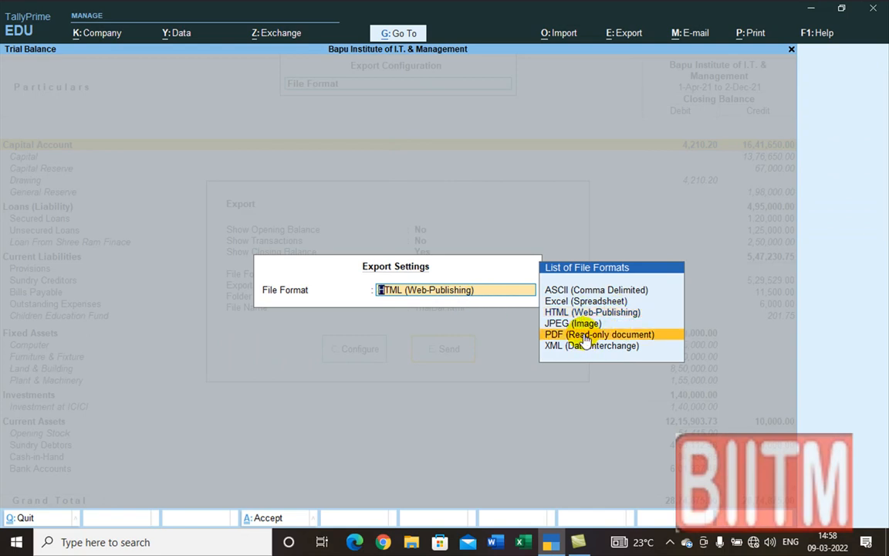
pyautogui.press('Return')
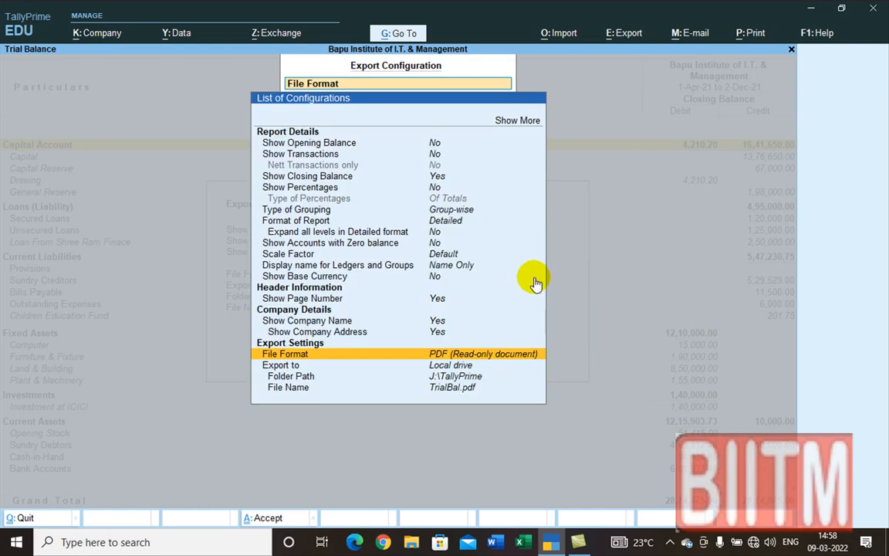
pyautogui.hotkey('ctrl', 'a')
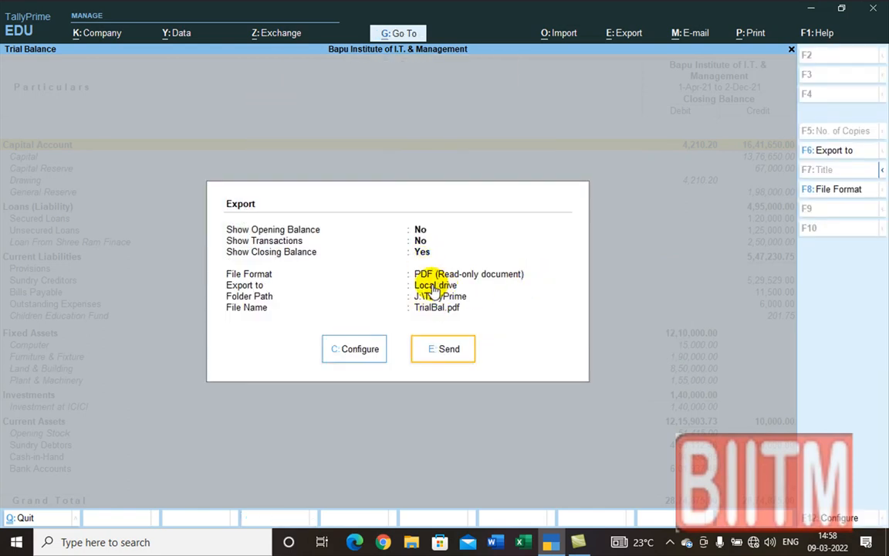
pyautogui.click(445, 355)
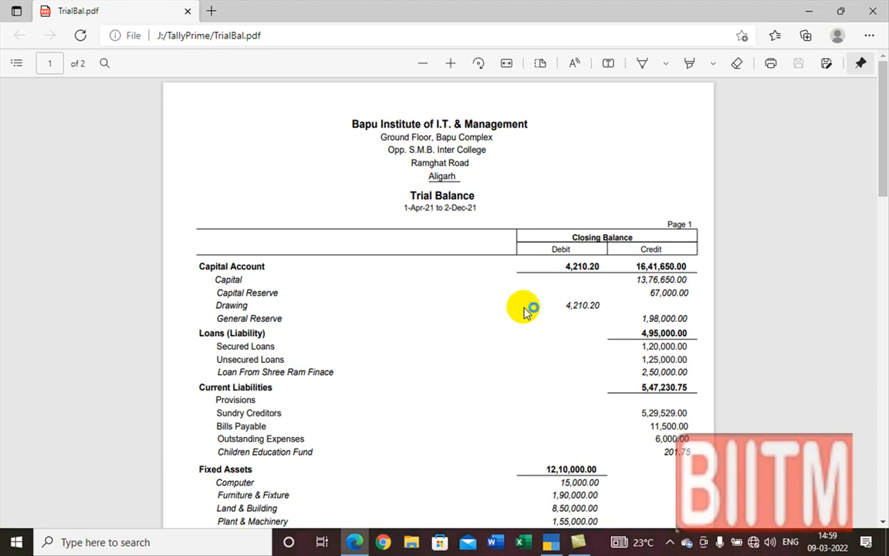
# Step: Scroll through both pages of TrialBal.pdf, checking the 28,74,875.00 Grand Total
pyautogui.scroll(-15, 523, 311)
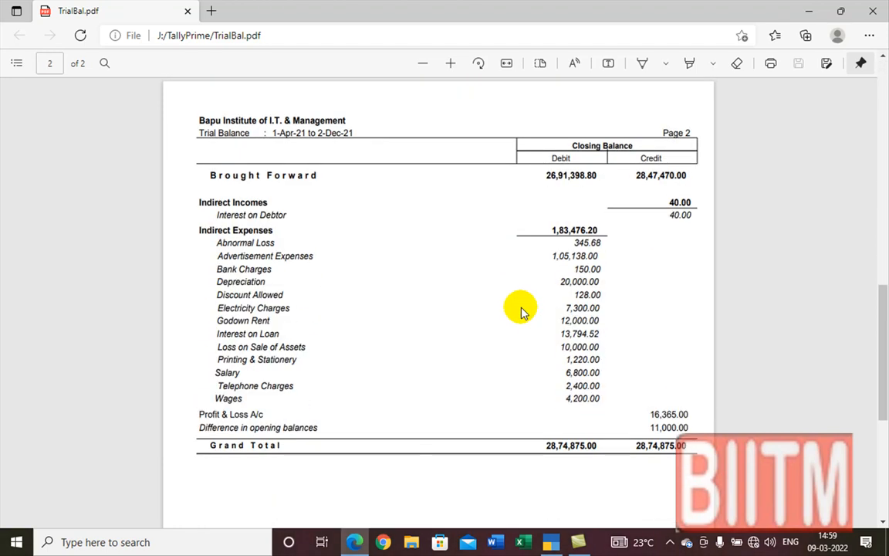
pyautogui.scroll(-8, 521, 311)
pyautogui.scroll(18, 518, 318)
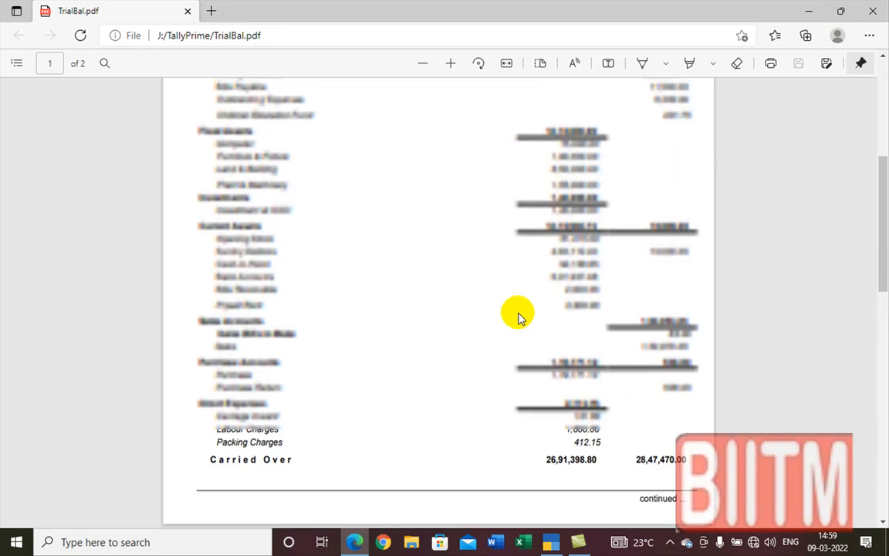
pyautogui.scroll(10, 519, 316)
pyautogui.scroll(-15, 519, 317)
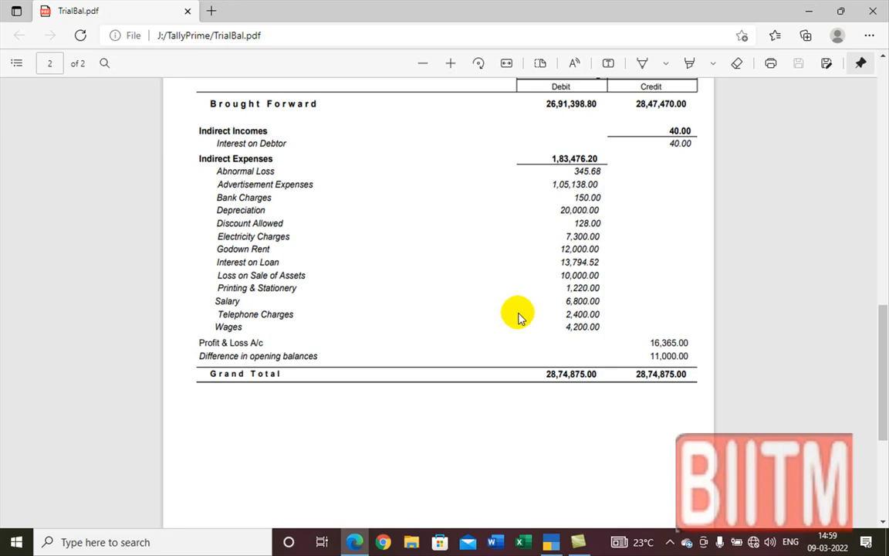
pyautogui.scroll(10, 518, 317)
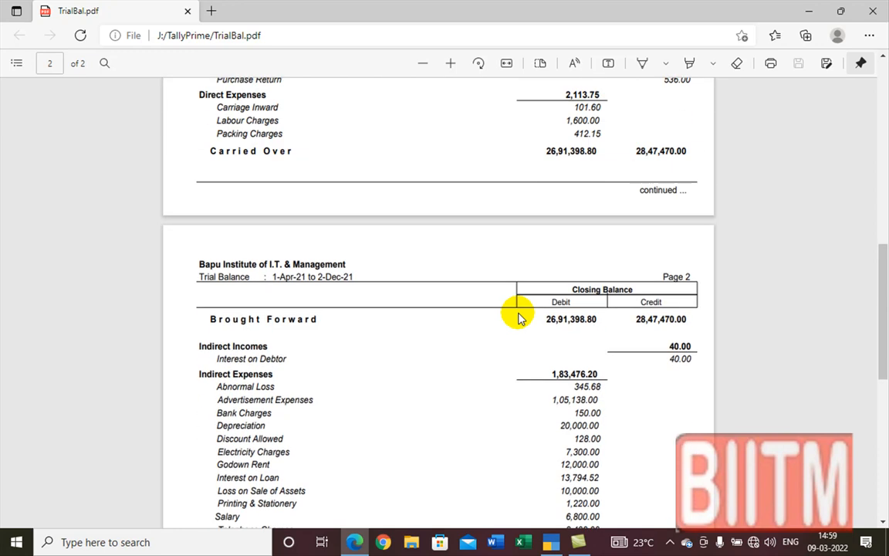
pyautogui.scroll(10, 519, 316)
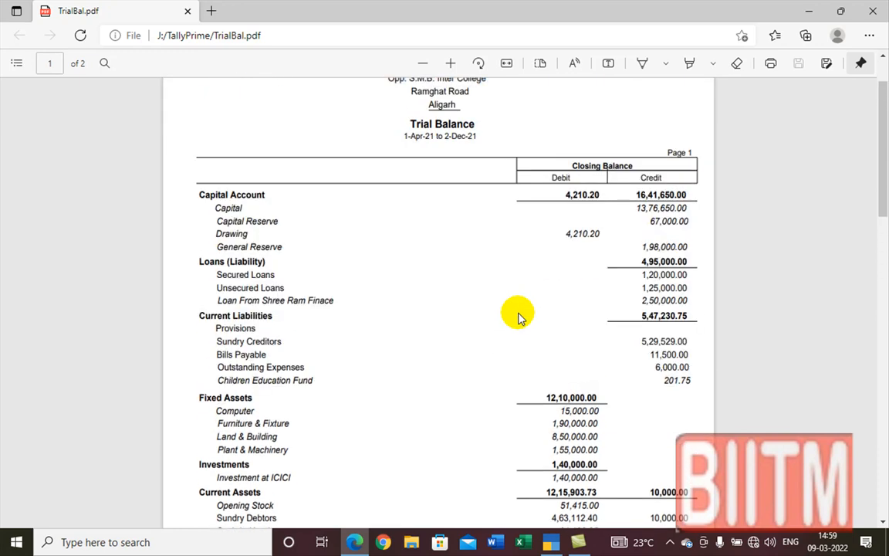
pyautogui.scroll(-6, 506, 312)
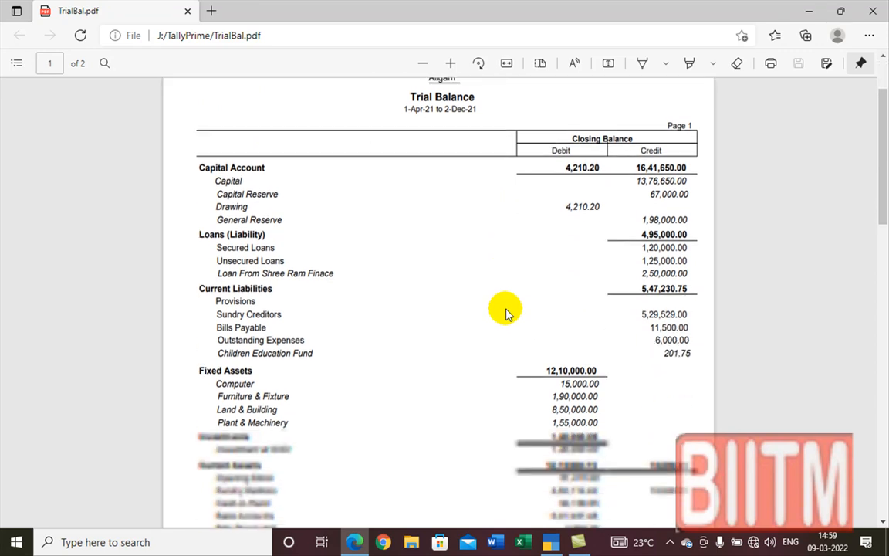
pyautogui.scroll(-10, 507, 312)
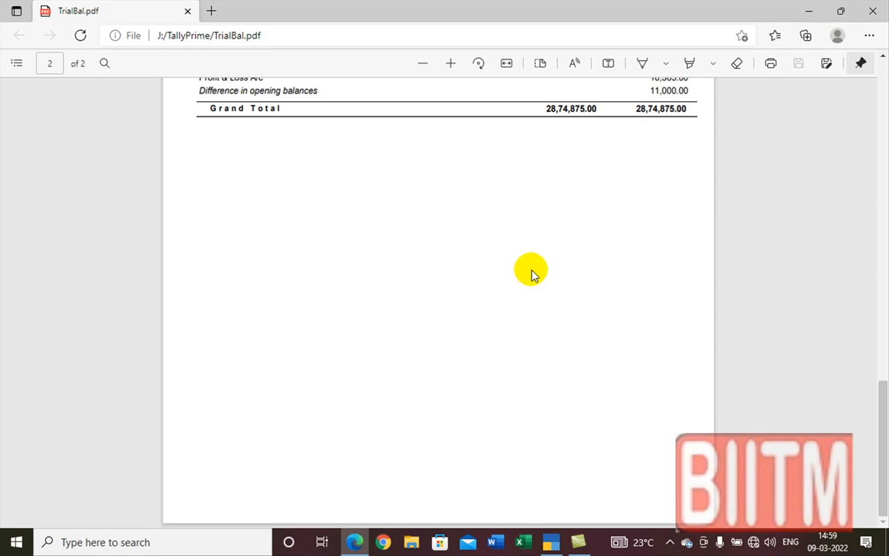
pyautogui.scroll(15, 531, 276)
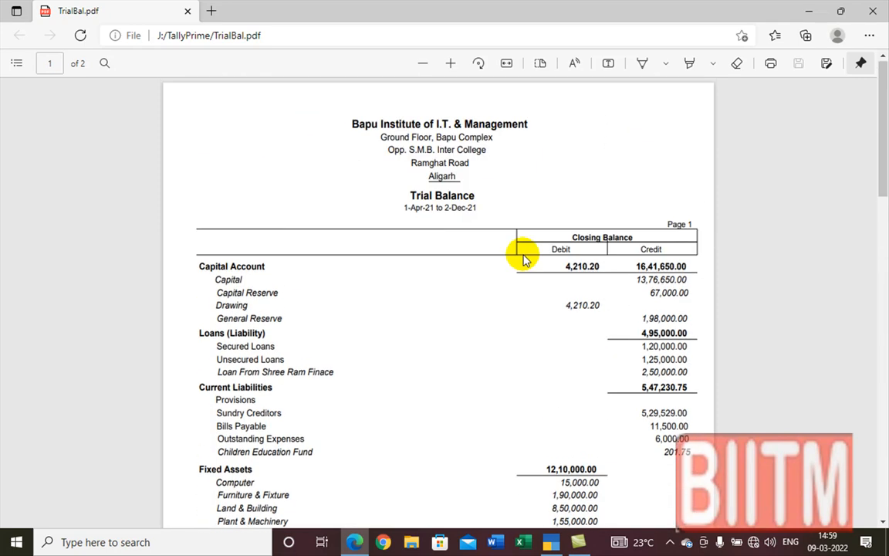
# Step: Close the PDF viewer, then exit the Trial Balance and Display More Reports
pyautogui.click(876, 13)
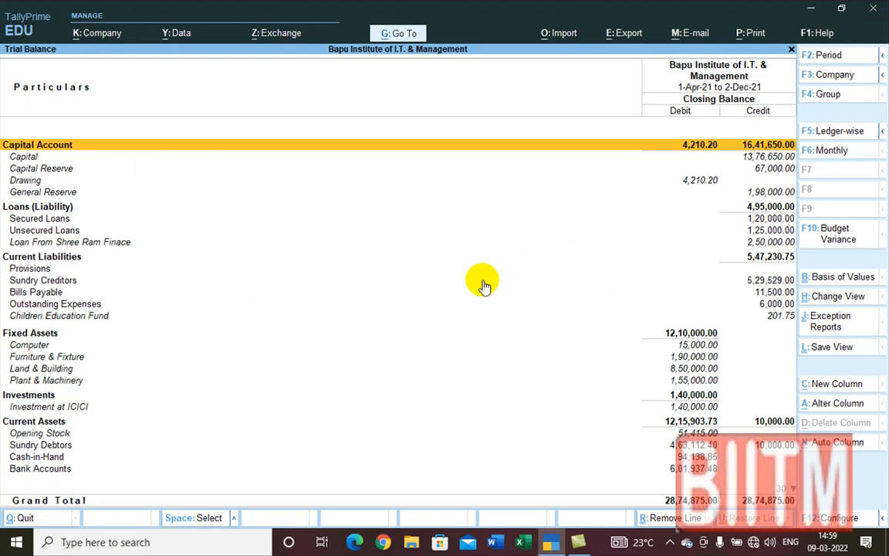
pyautogui.press('Escape')
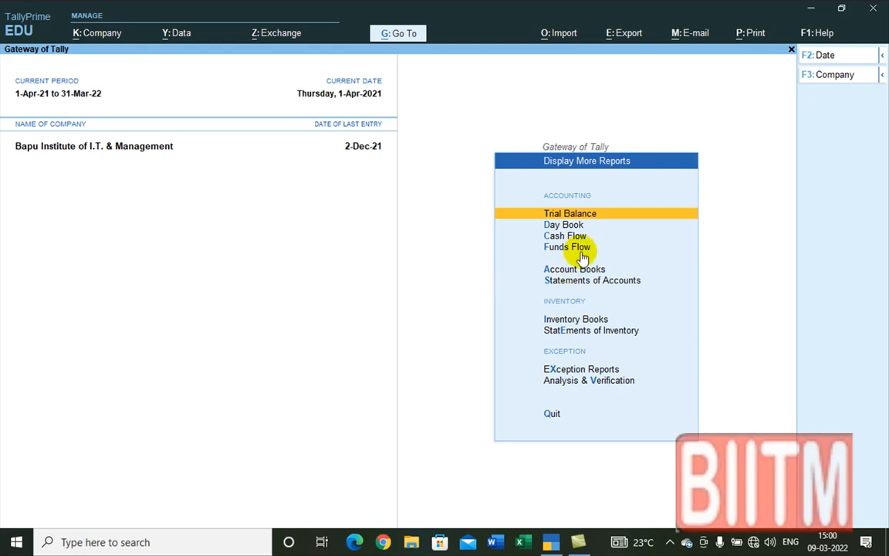
pyautogui.press('Escape')
pyautogui.press('Escape')
pyautogui.press('Escape')
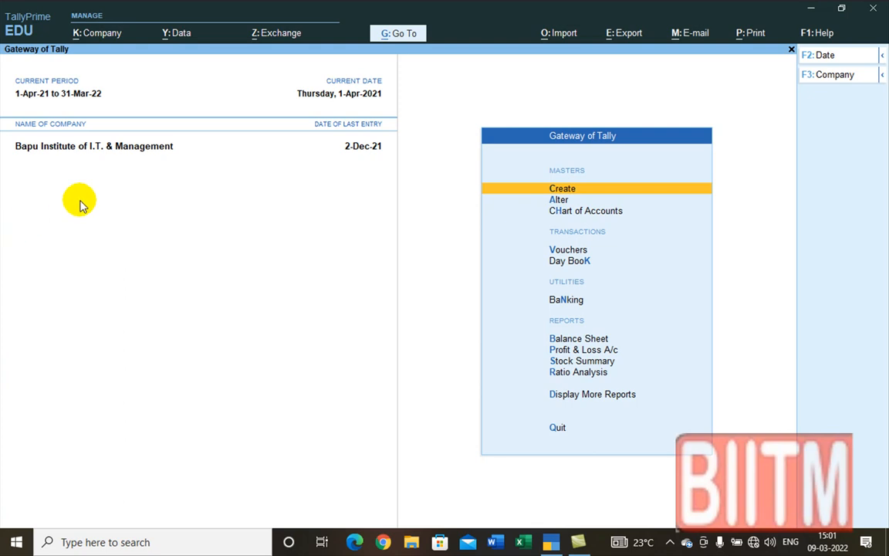
# Step: Bring up Shut Company and decline it, then open and dismiss the help options
pyautogui.hotkey('alt', 'F3')
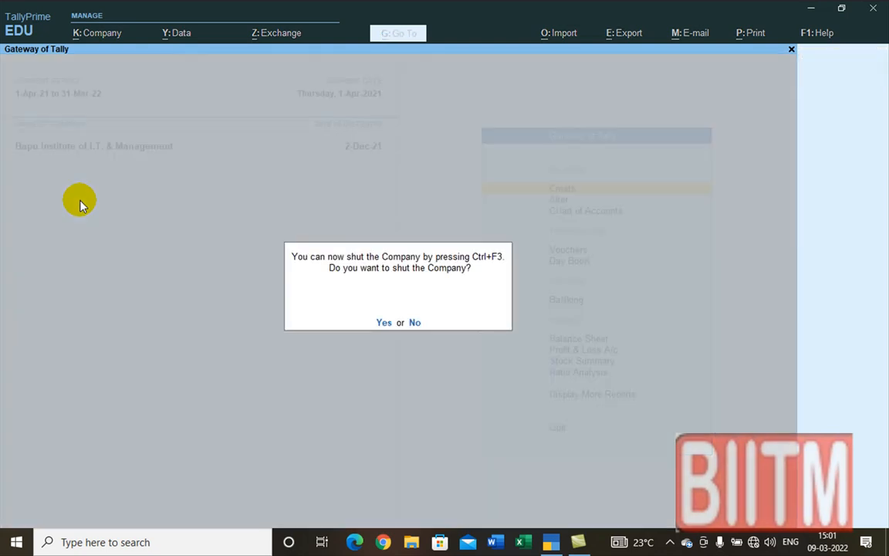
pyautogui.press('n')
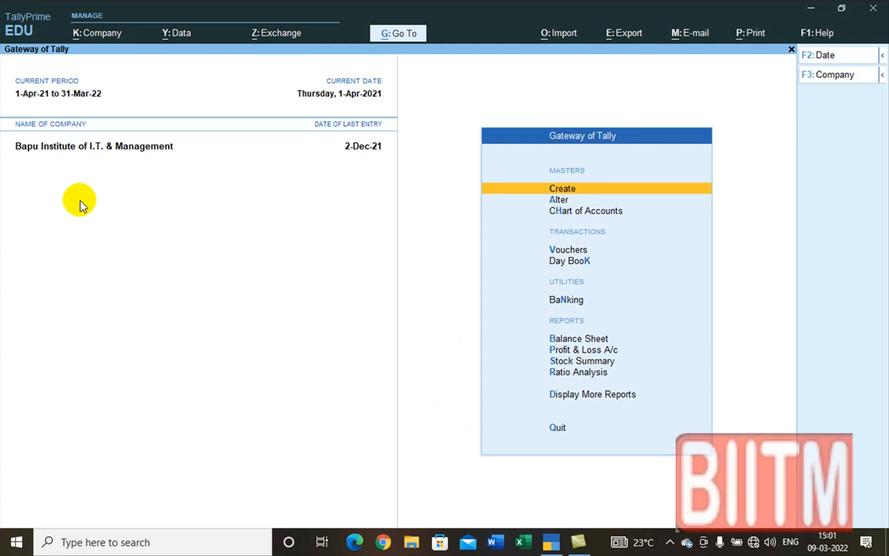
pyautogui.press('F1')
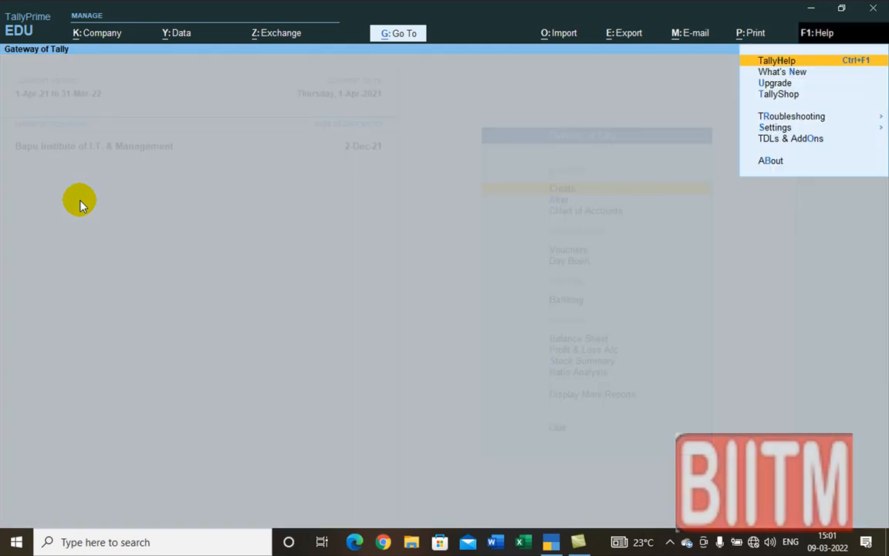
pyautogui.press('Escape')
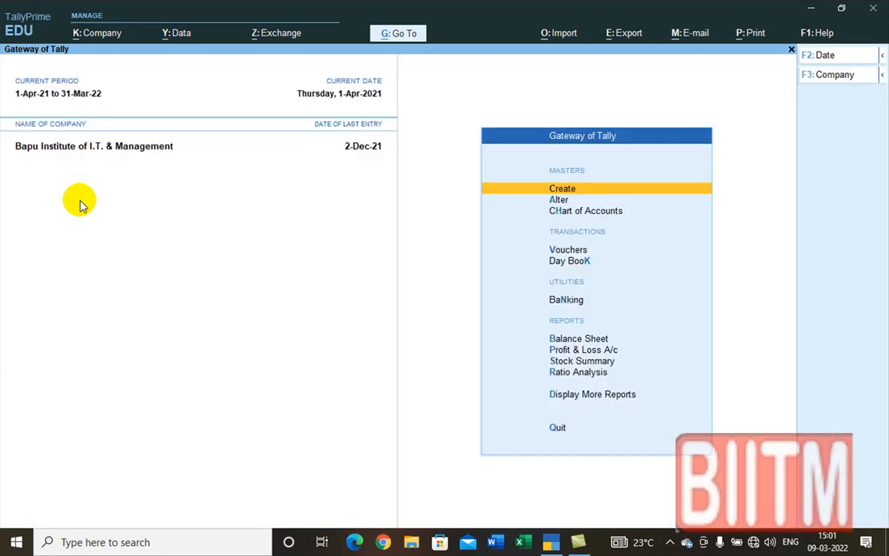
# Step: Load the 2021-22 Bapu Computers company from the Select Company list
pyautogui.click(91, 39)
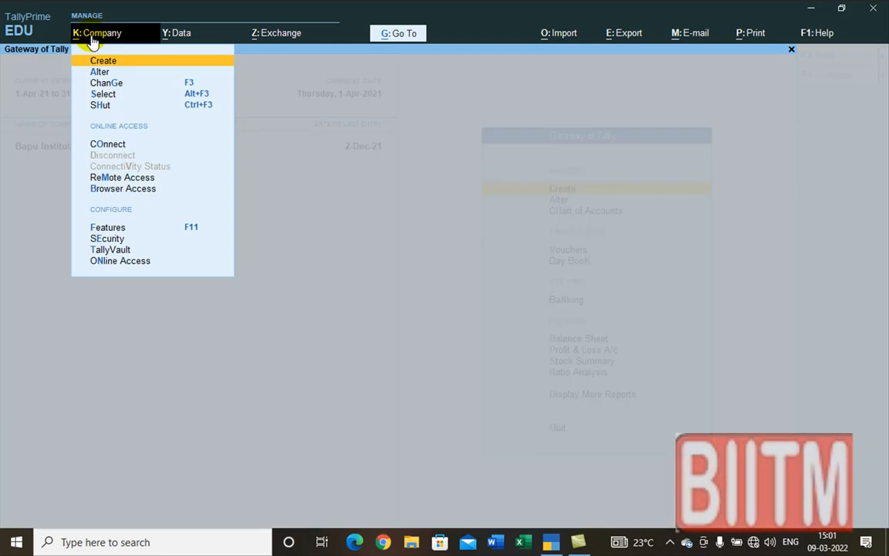
pyautogui.click(106, 93)
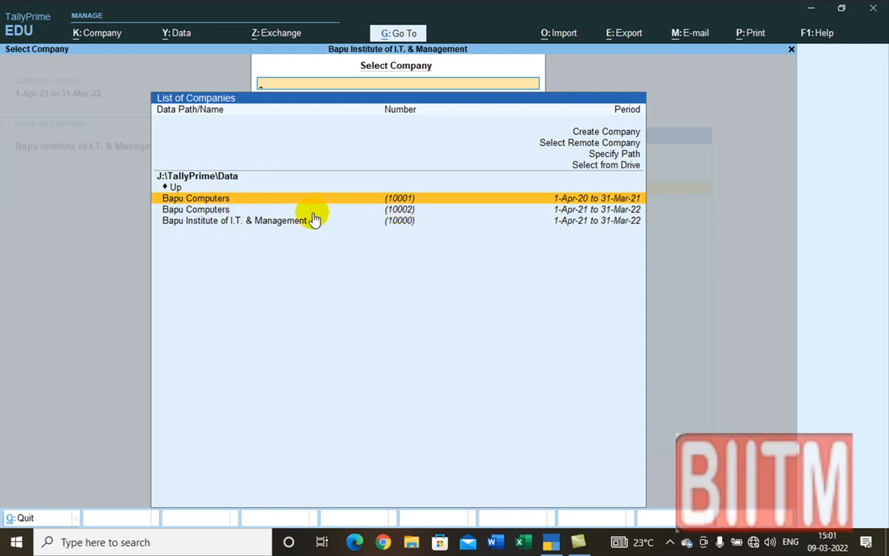
pyautogui.click(223, 210)
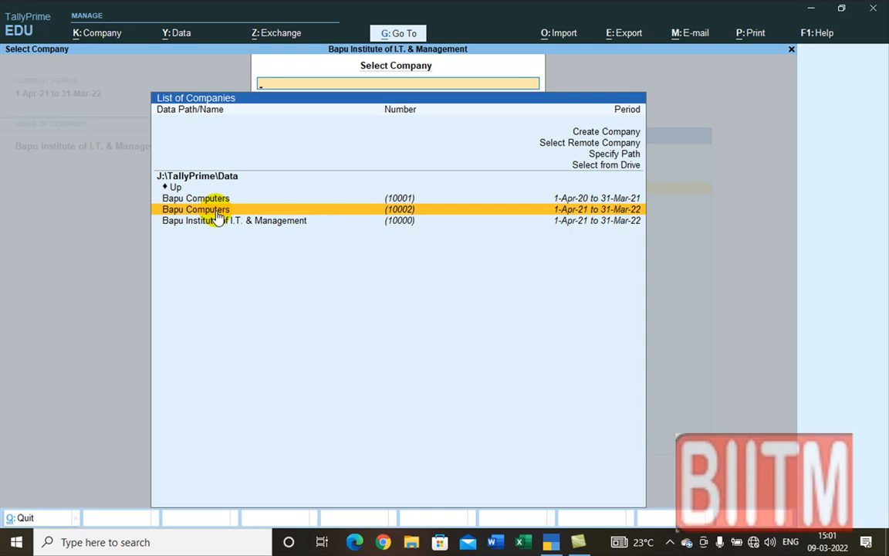
pyautogui.click(224, 210)
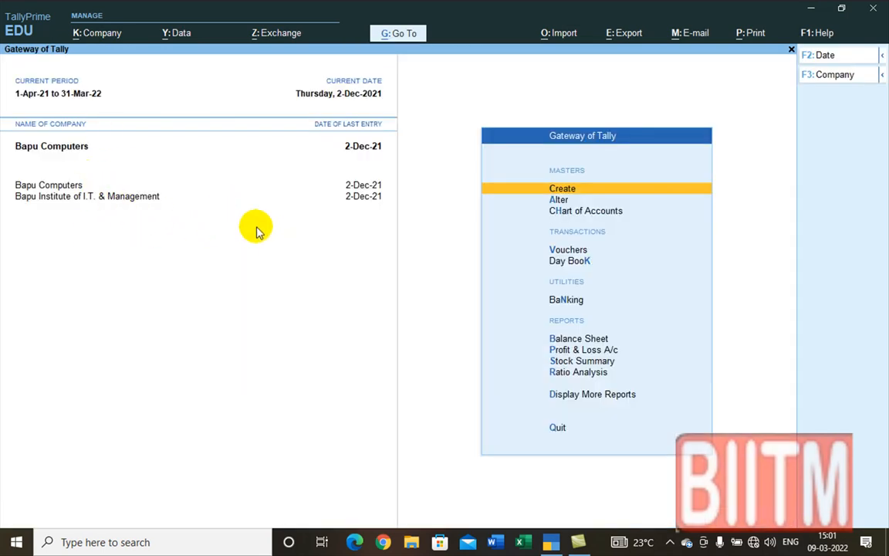
pyautogui.click(110, 198)
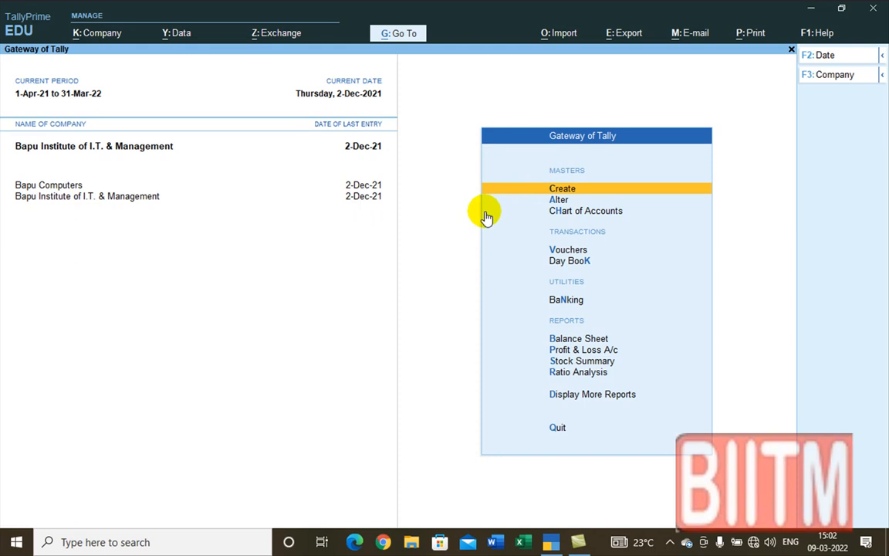
pyautogui.click(564, 190)
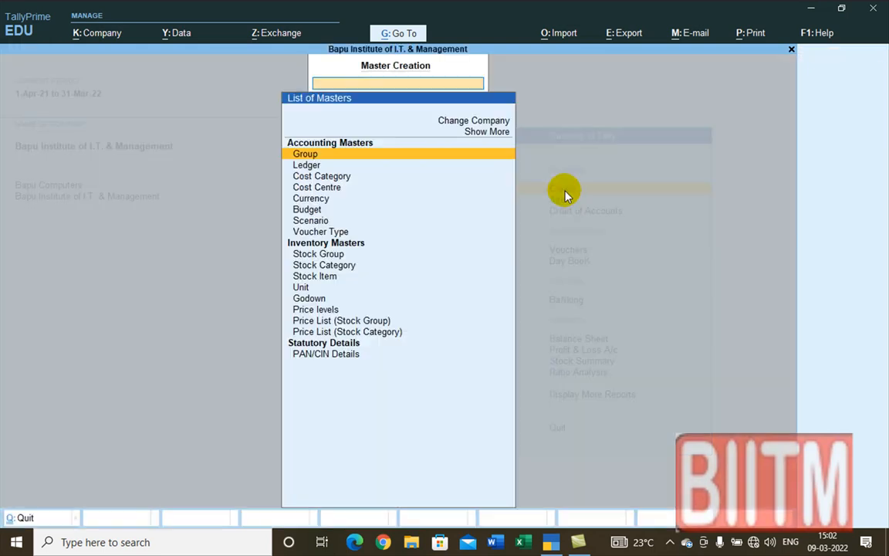
pyautogui.click(311, 166)
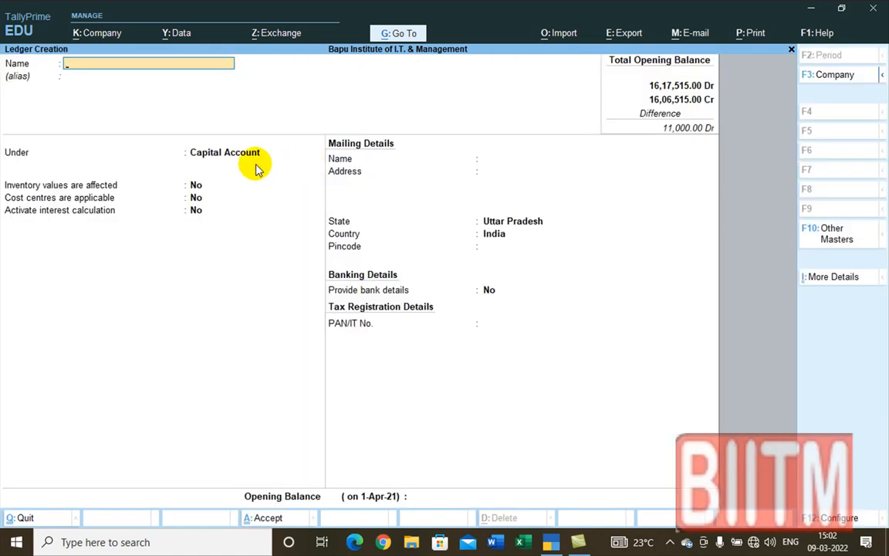
pyautogui.press('Escape')
pyautogui.press('Return')
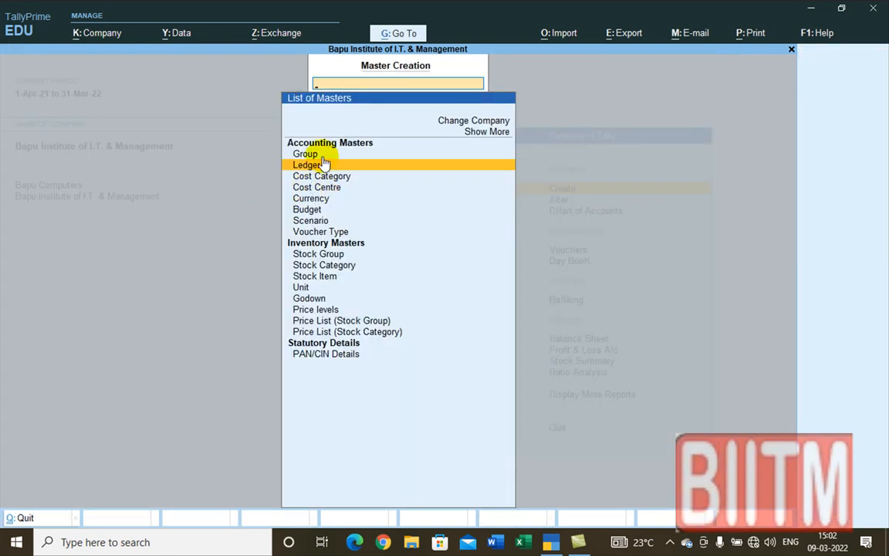
pyautogui.press('Escape')
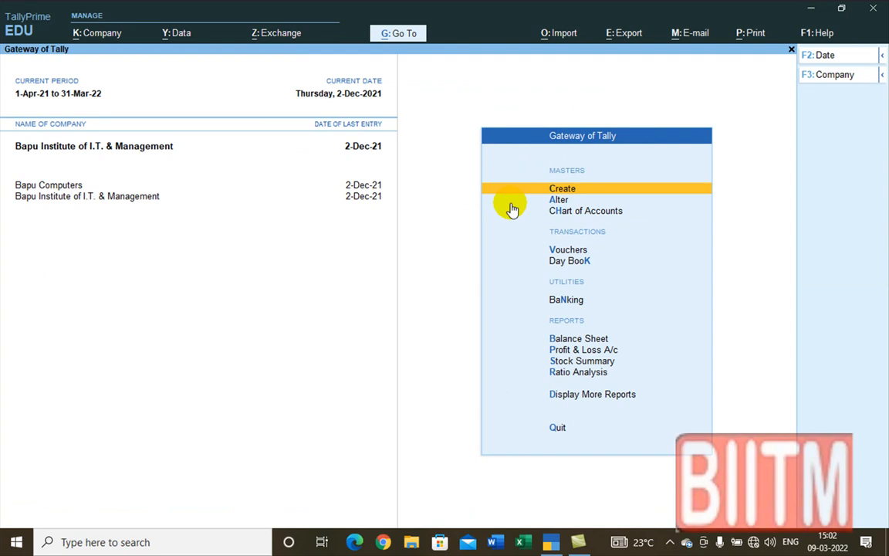
pyautogui.click(552, 200)
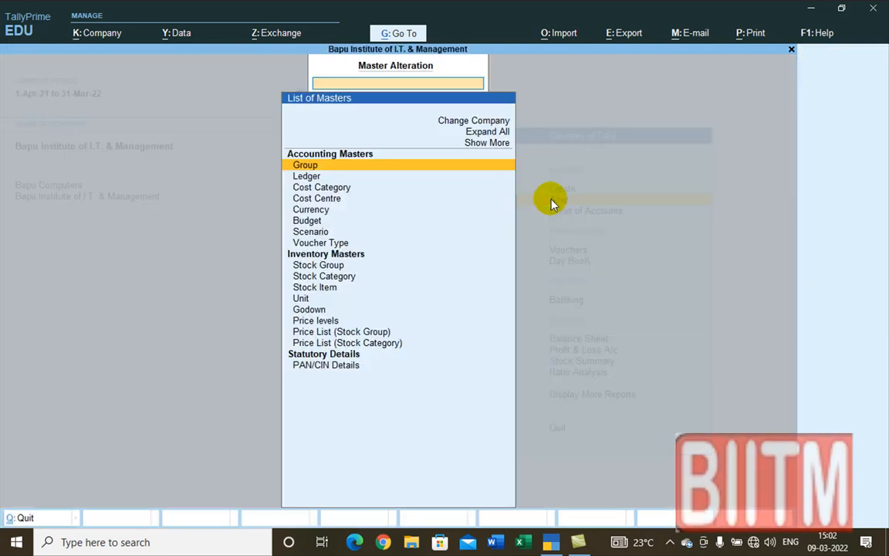
pyautogui.click(306, 177)
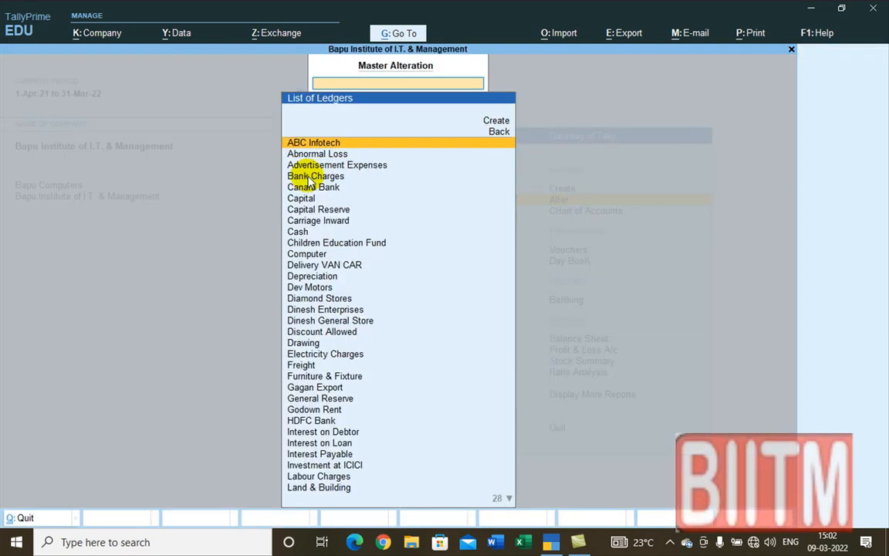
pyautogui.write('P')
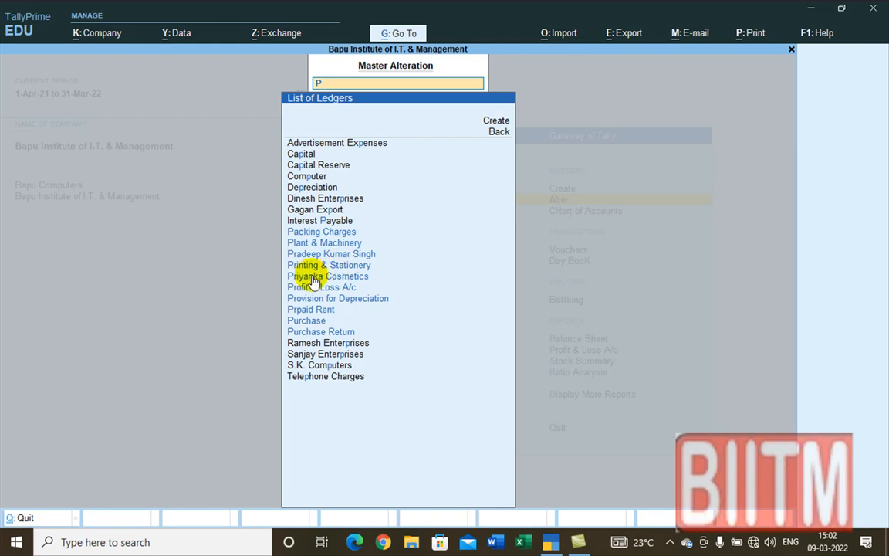
pyautogui.press('BackSpace')
pyautogui.press('Escape')
pyautogui.press('Escape')
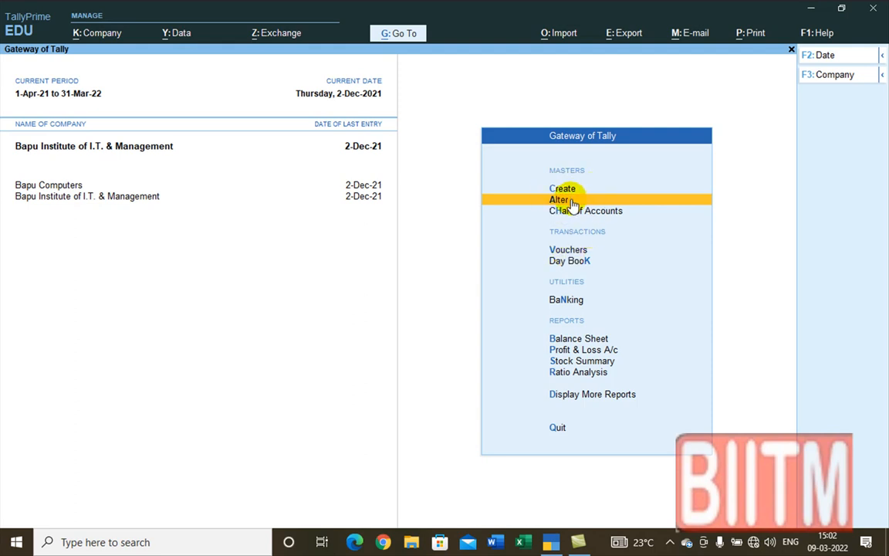
# Step: Start a Payment voucher and switch it to Single Entry mode
pyautogui.click(571, 248)
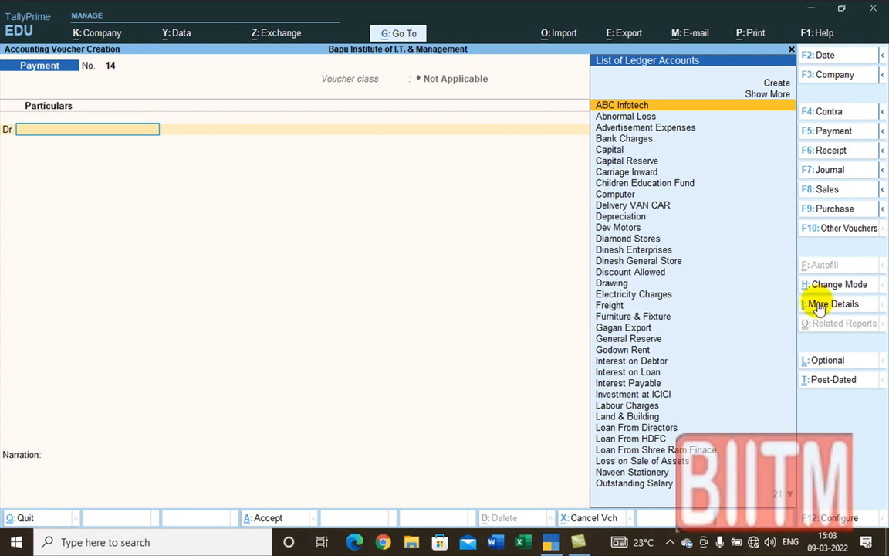
pyautogui.click(839, 286)
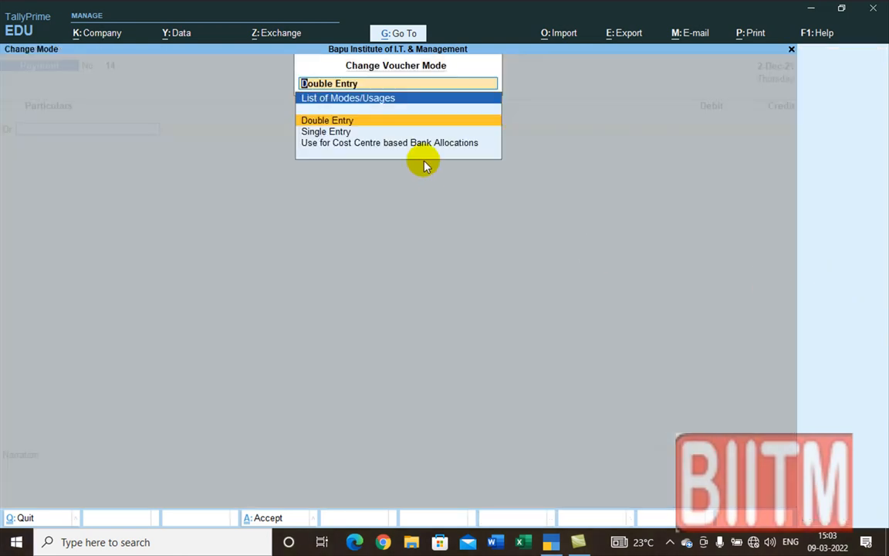
pyautogui.click(337, 132)
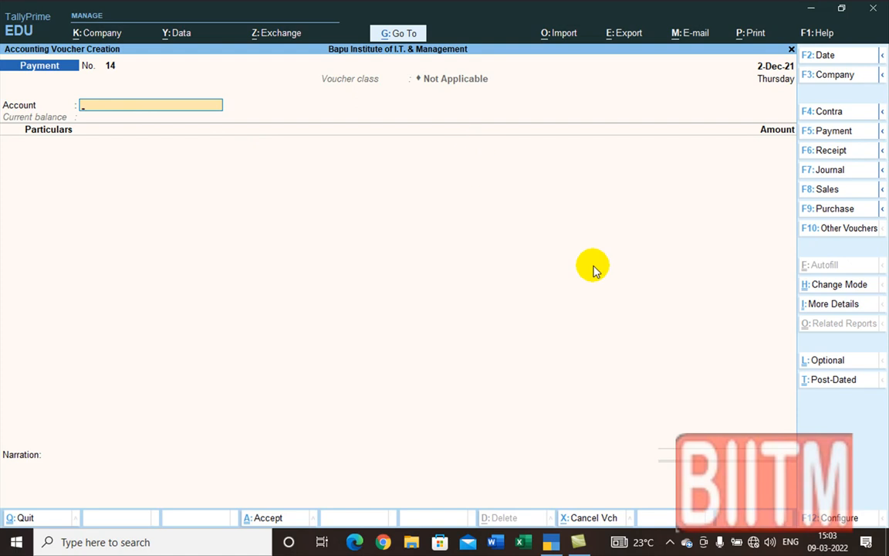
# Step: Pay 420 from Cash to Printing & Stationery, then bring up the date change with F2
pyautogui.write('C')
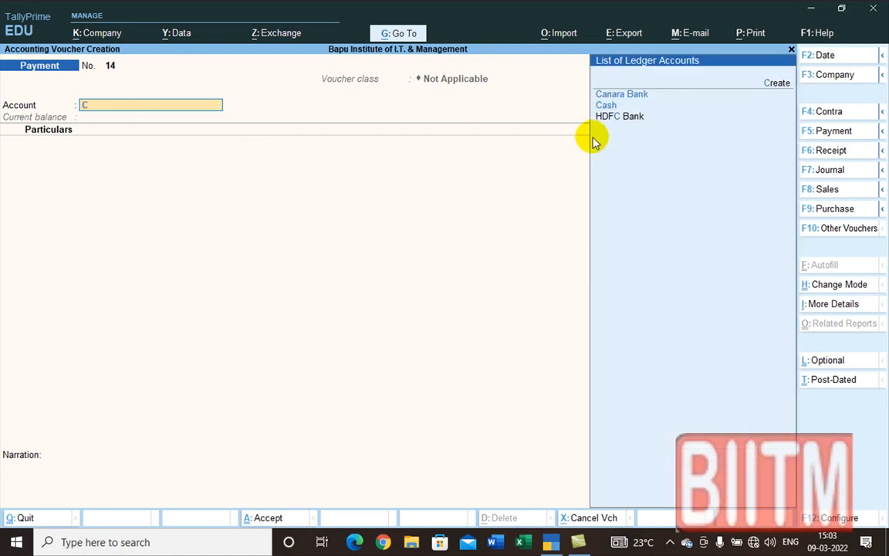
pyautogui.click(606, 105)
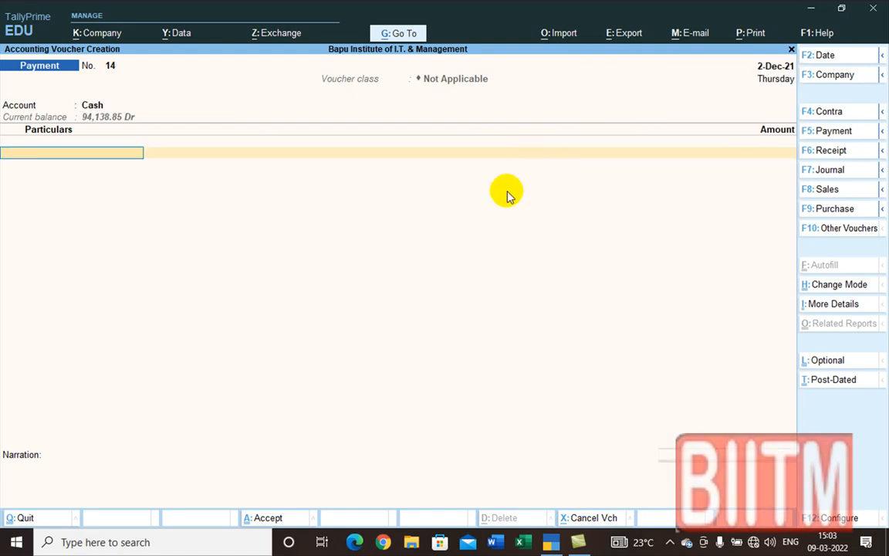
pyautogui.write('P')
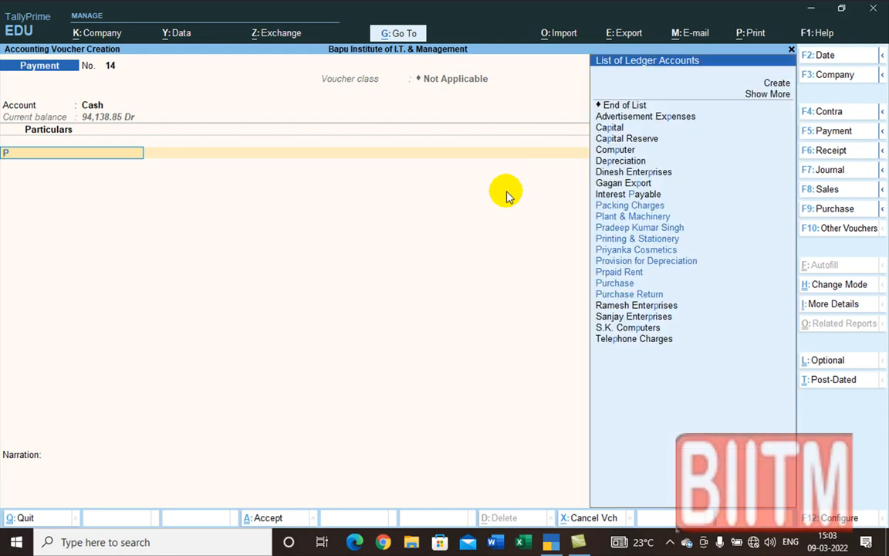
pyautogui.click(648, 241)
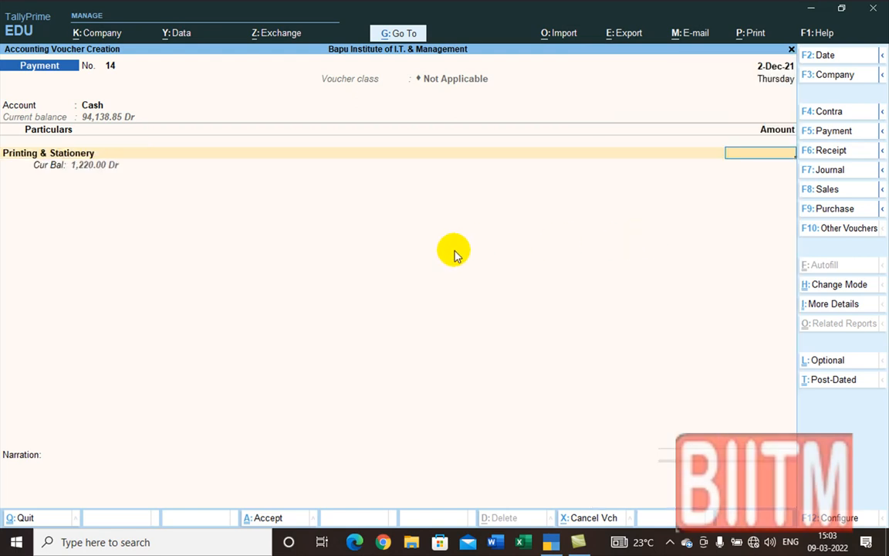
pyautogui.write('420')
pyautogui.press('Return')
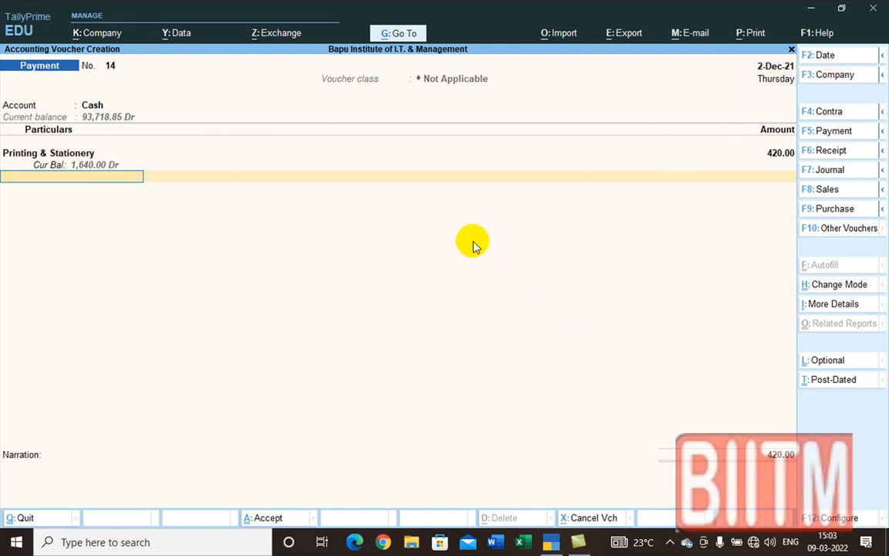
pyautogui.press('F2')
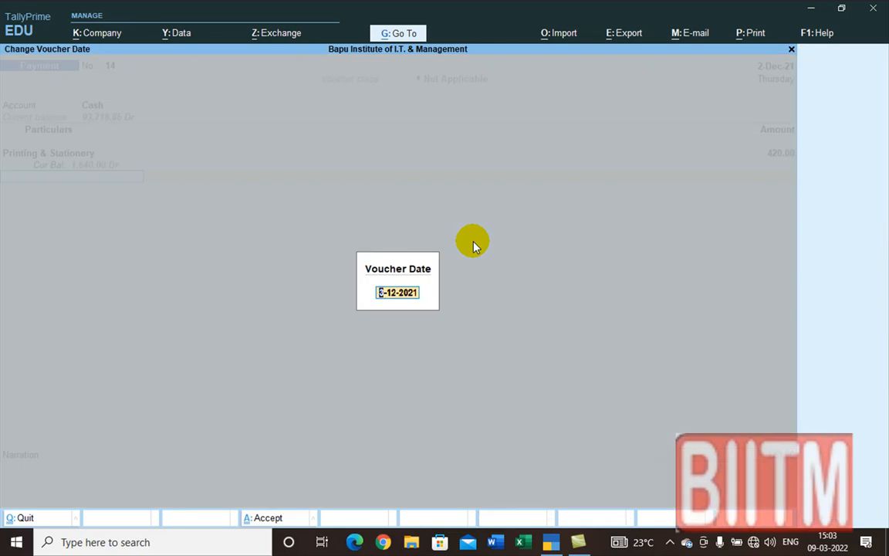
# Step: Date the voucher 1-12-2021 and move on to the narration
pyautogui.write('1.12')
pyautogui.press('Return')
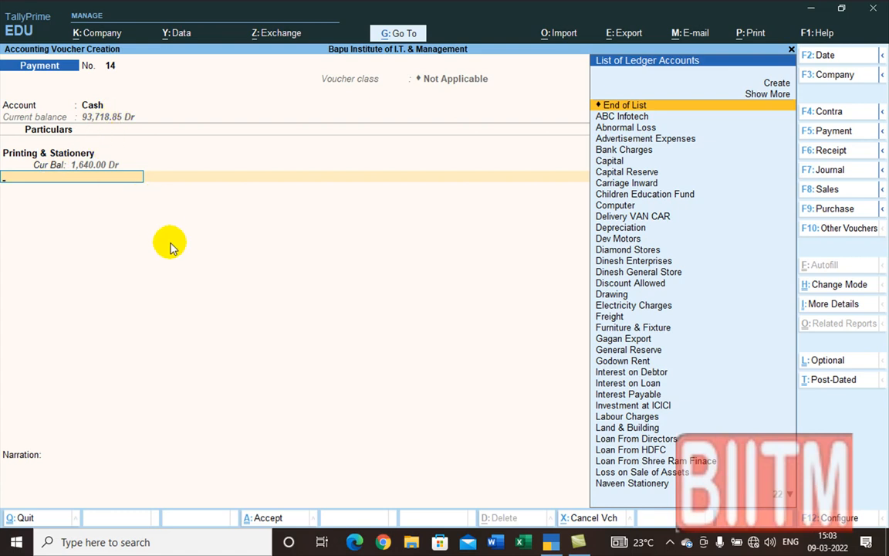
pyautogui.press('Return')
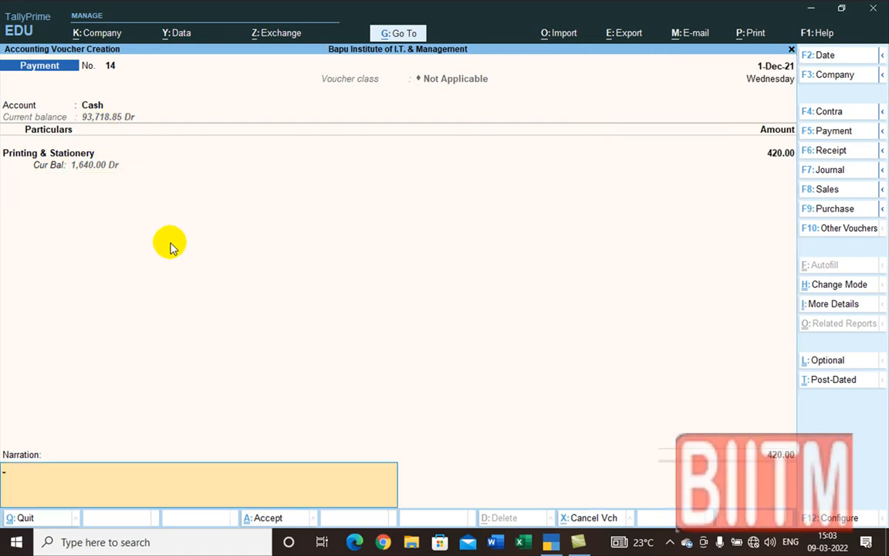
# Step: Narrate 'Being stationery purchase for office use' and bring up the company list with F3
pyautogui.write('b')
pyautogui.press('BackSpace')
pyautogui.write('Being ss')
pyautogui.press('BackSpace')
pyautogui.write('tationery purchasee')
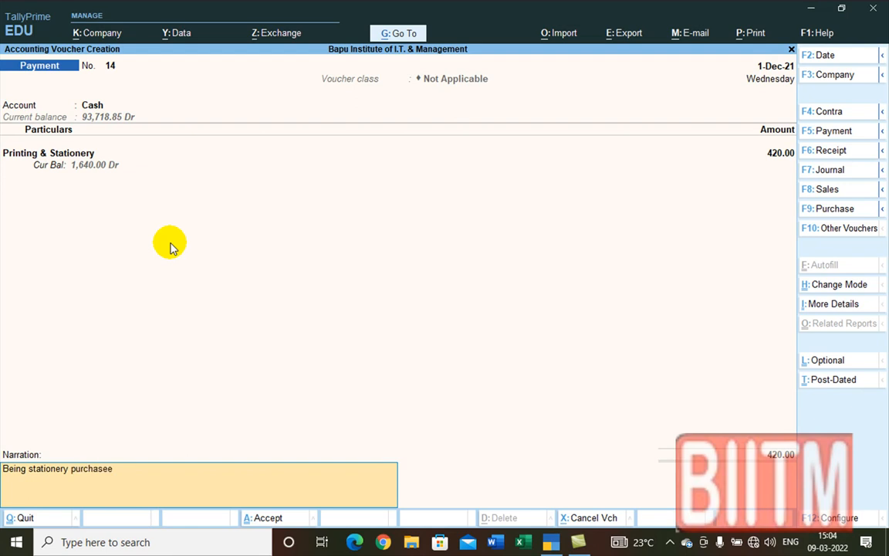
pyautogui.press('BackSpace')
pyautogui.write('for')
pyautogui.press('BackSpace')
pyautogui.press('BackSpace')
pyautogui.write('or office use')
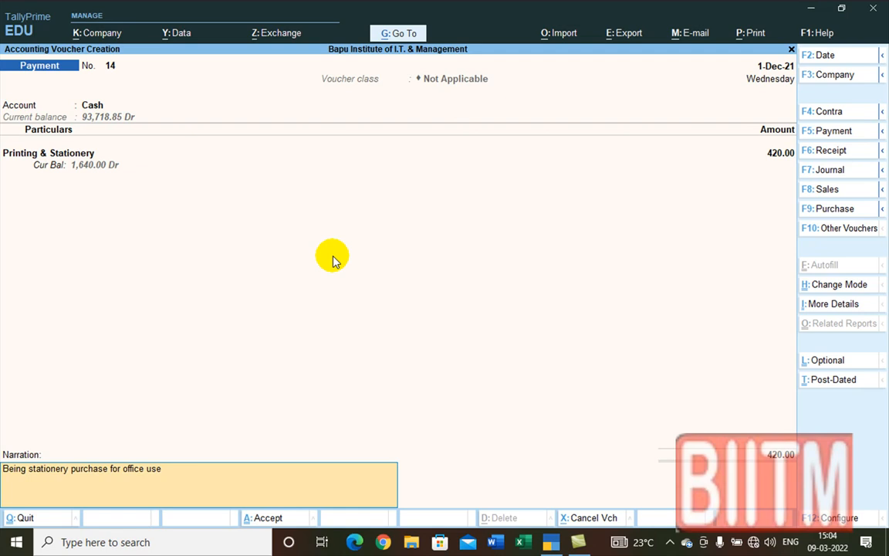
pyautogui.press('F3')
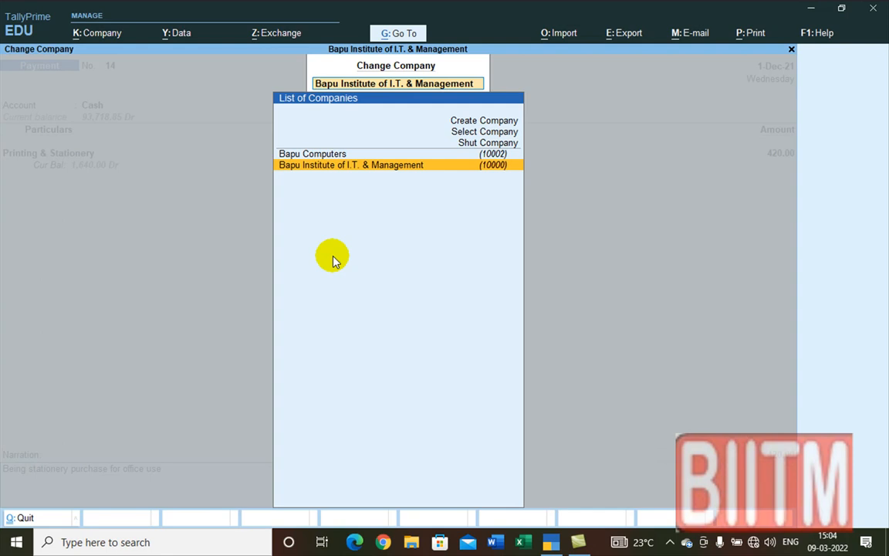
# Step: Switch the voucher to Bapu Computers and move past the Cash account field
pyautogui.click(332, 156)
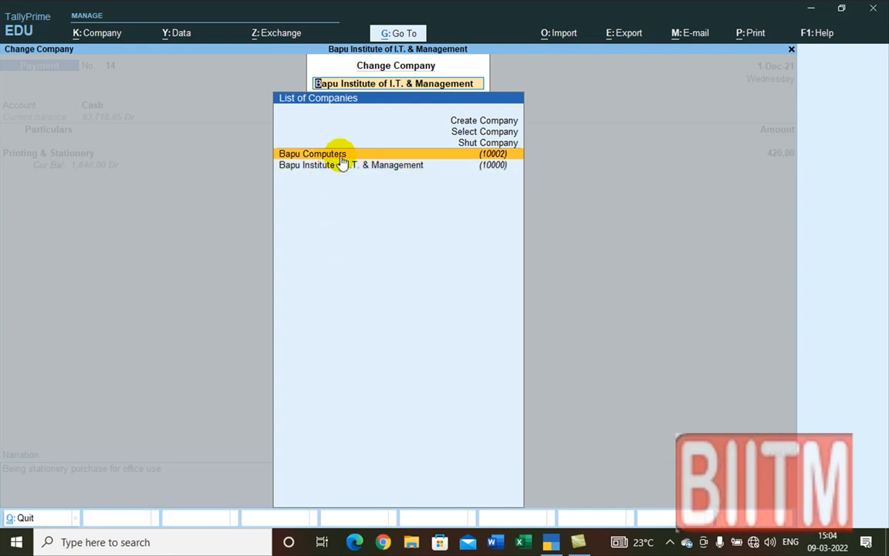
pyautogui.click(328, 156)
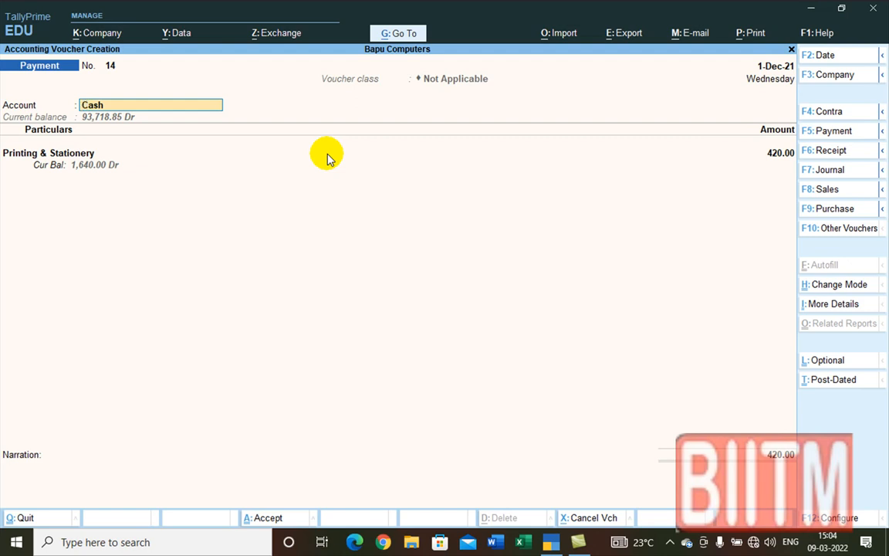
pyautogui.press('Return')
pyautogui.press('Return')
pyautogui.press('Return')
pyautogui.press('Return')
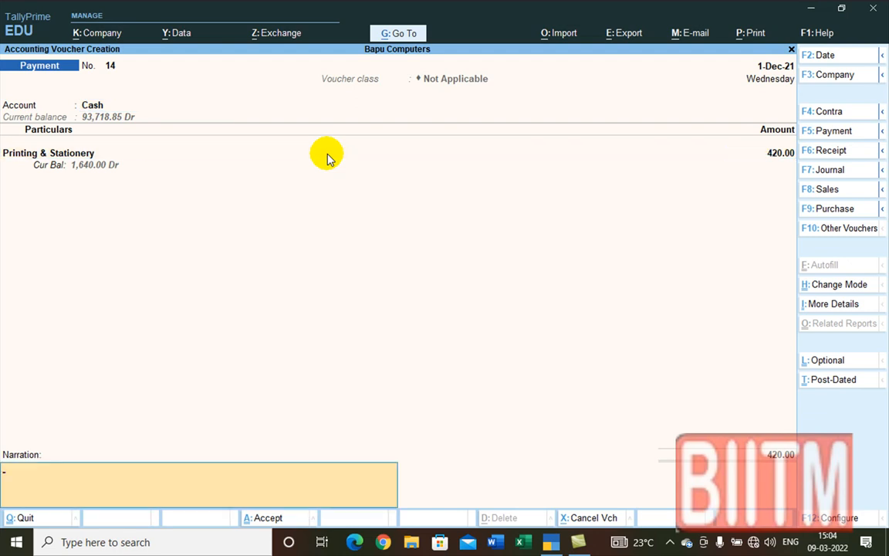
# Step: Enter narration 'Being stationery purchased for office use' and accept the voucher
pyautogui.write('Being stationery purca')
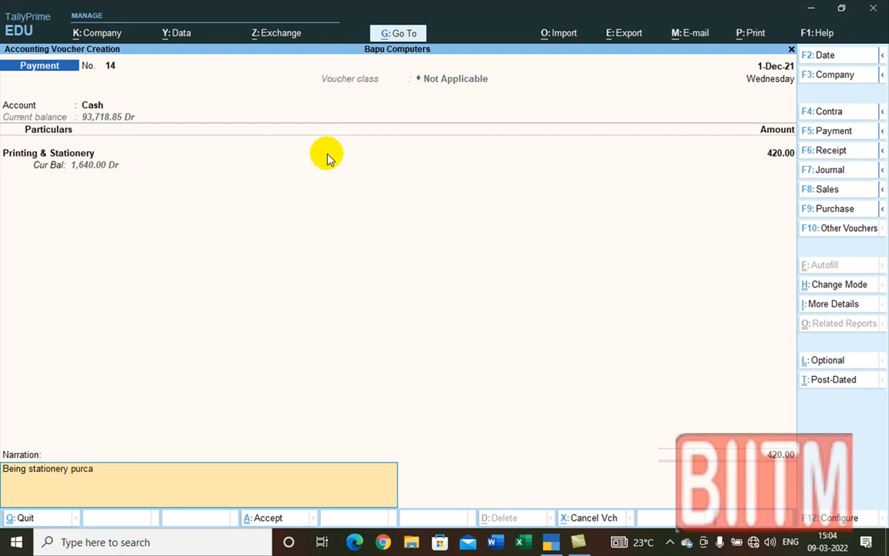
pyautogui.press('BackSpace')
pyautogui.write('hased for of')
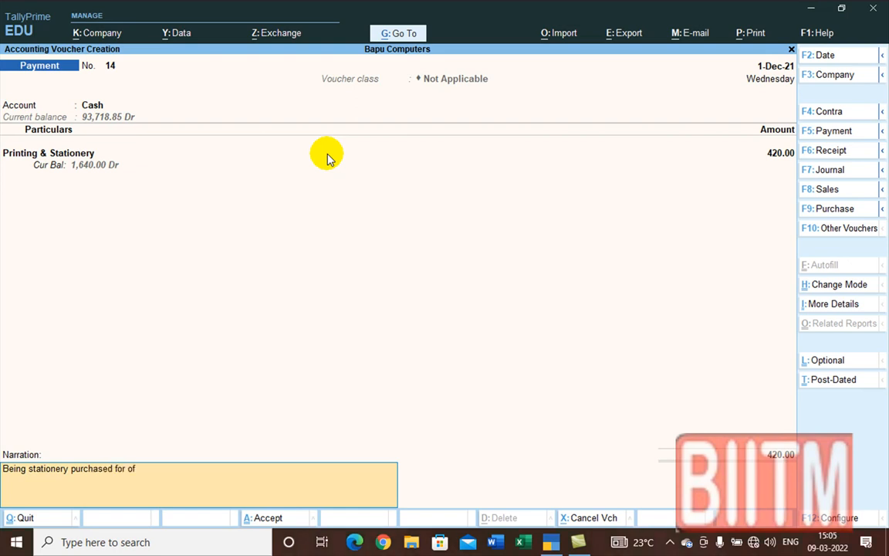
pyautogui.write('fice use')
pyautogui.press('Return')
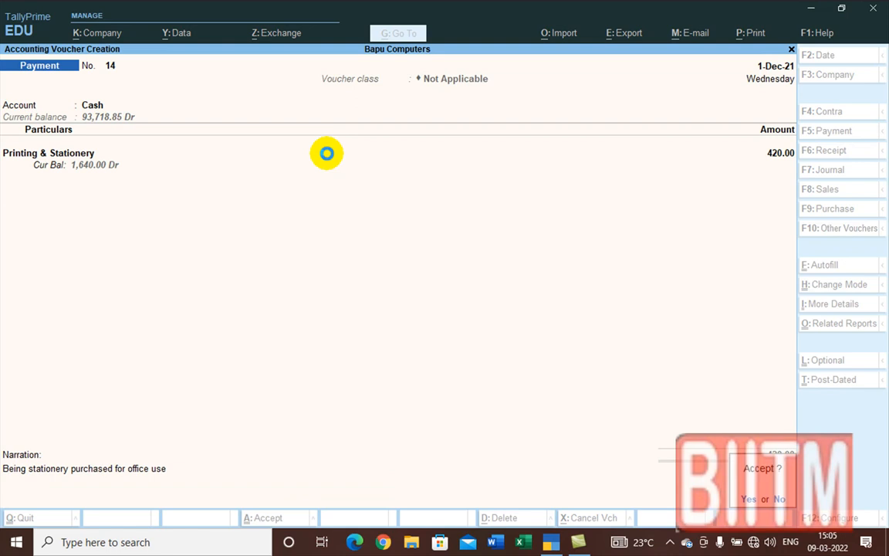
pyautogui.press('Return')
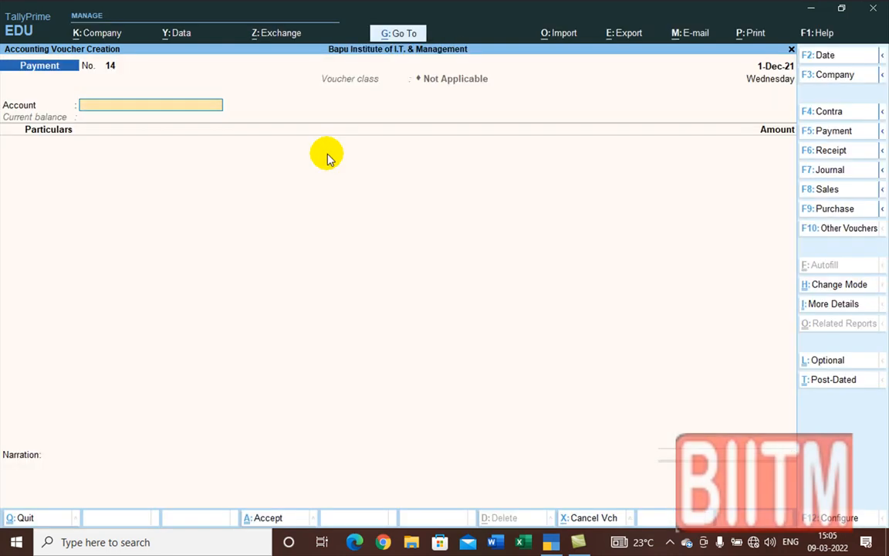
# Step: Leave the blank payment voucher and voucher entry without saving
pyautogui.press('Escape')
pyautogui.press('Return')
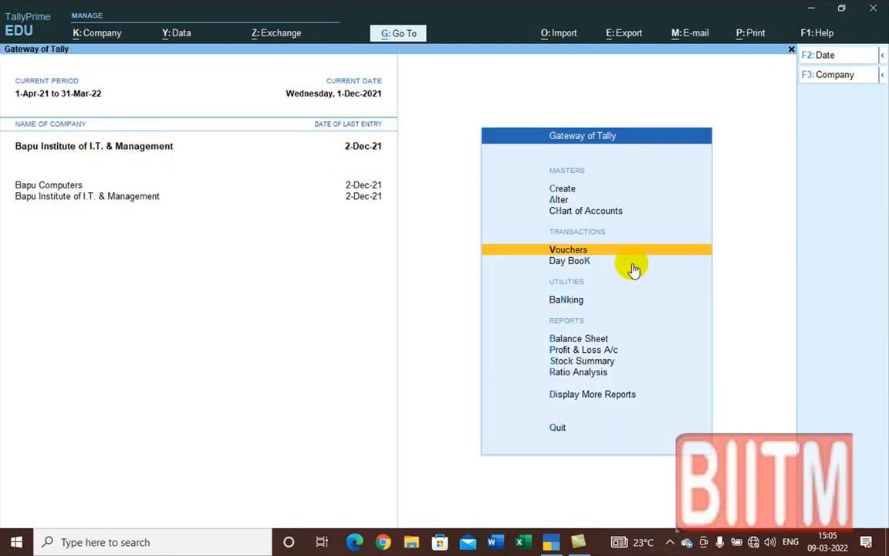
pyautogui.click(569, 251)
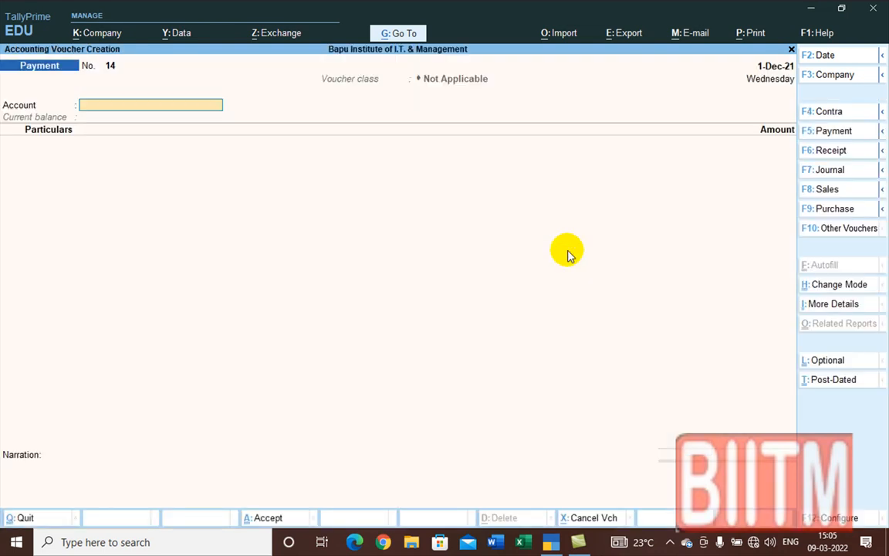
pyautogui.press('Escape')
pyautogui.press('Escape')
pyautogui.press('Escape')
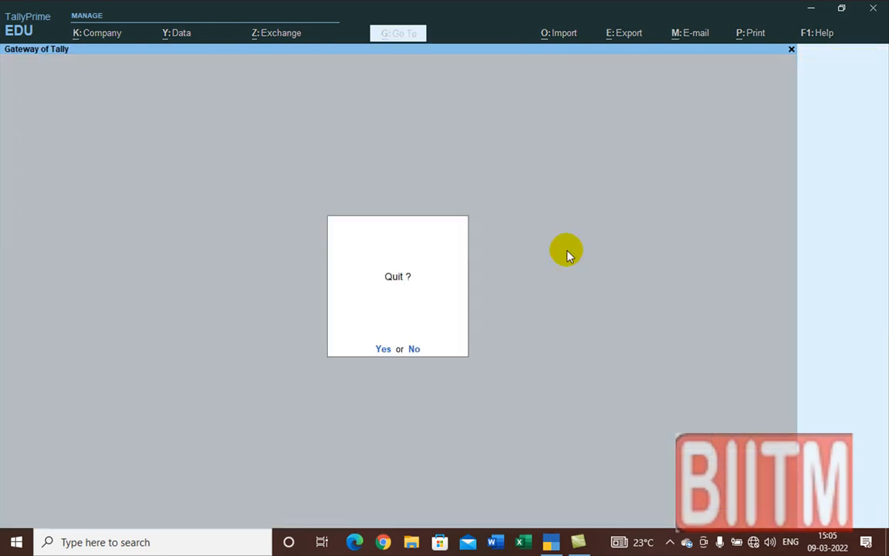
# Step: Open the Day Book for 1-Apr-21 to 2-Dec-21, browse the entries, then close it
pyautogui.click(569, 261)
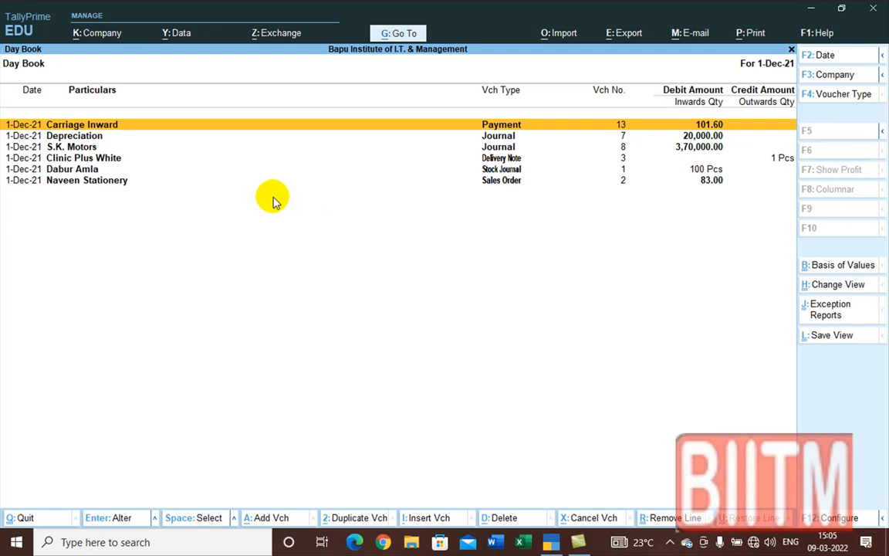
pyautogui.hotkey('alt', 'F2')
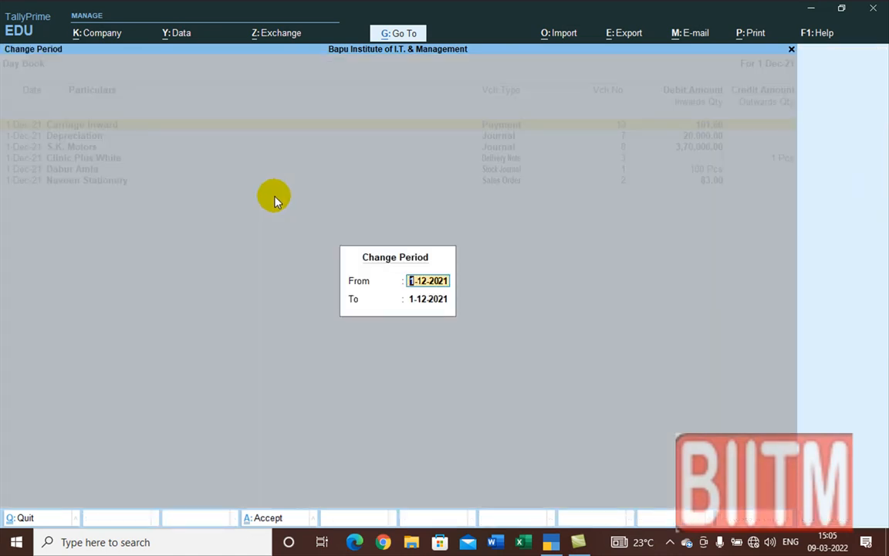
pyautogui.press('Return')
pyautogui.press('BackSpace')
pyautogui.press('space')
pyautogui.press('Return')
pyautogui.press('Return')
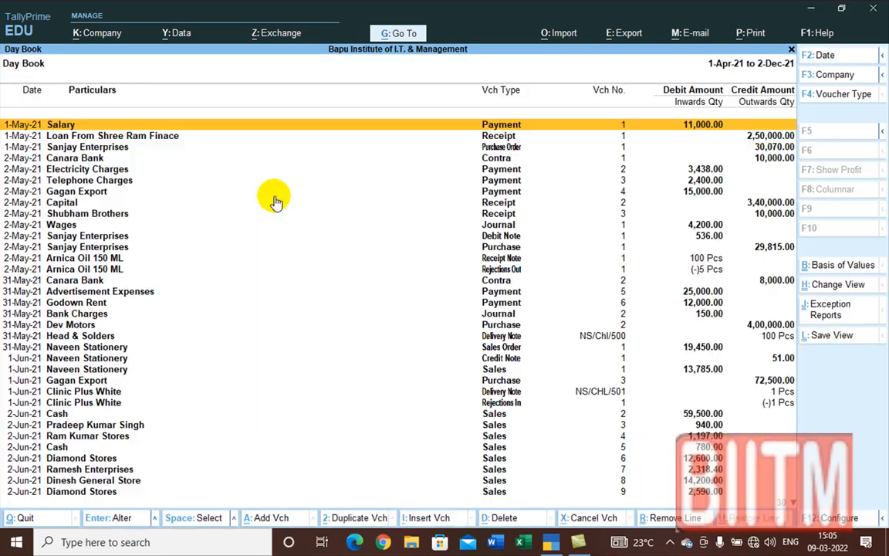
pyautogui.press('Down')
pyautogui.press('Down')
pyautogui.press('Down')
pyautogui.press('Down')
pyautogui.press('Down')
pyautogui.press('Down')
pyautogui.press('Down')
pyautogui.press('Down')
pyautogui.press('Down')
pyautogui.press('Down')
pyautogui.press('Down')
pyautogui.press('Down')
pyautogui.press('Down')
pyautogui.press('Down')
pyautogui.press('Down')
pyautogui.press('Down')
pyautogui.press('Down')
pyautogui.press('Down')
pyautogui.press('Down')
pyautogui.press('Down')
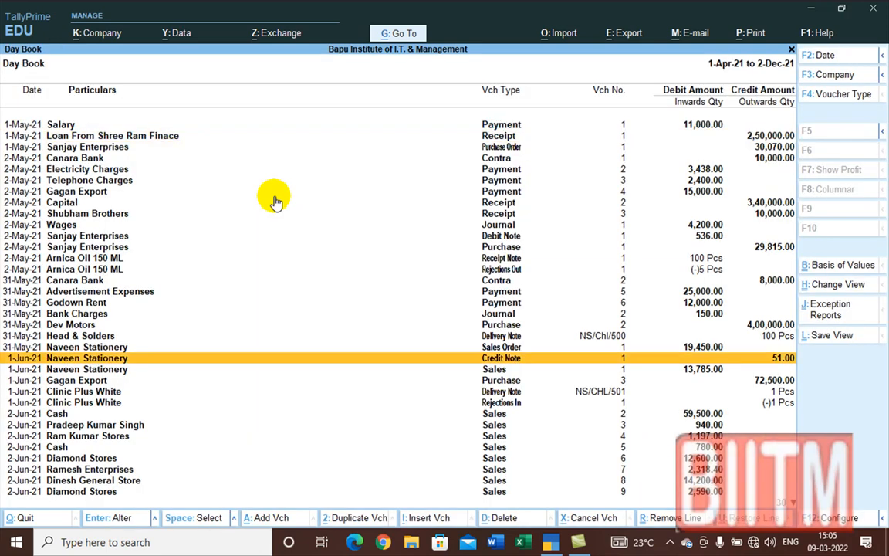
pyautogui.press('Down')
pyautogui.press('Down')
pyautogui.press('Down')
pyautogui.press('Down')
pyautogui.press('Down')
pyautogui.press('Down')
pyautogui.press('Down')
pyautogui.press('Down')
pyautogui.press('Down')
pyautogui.press('Down')
pyautogui.press('Down')
pyautogui.press('Down')
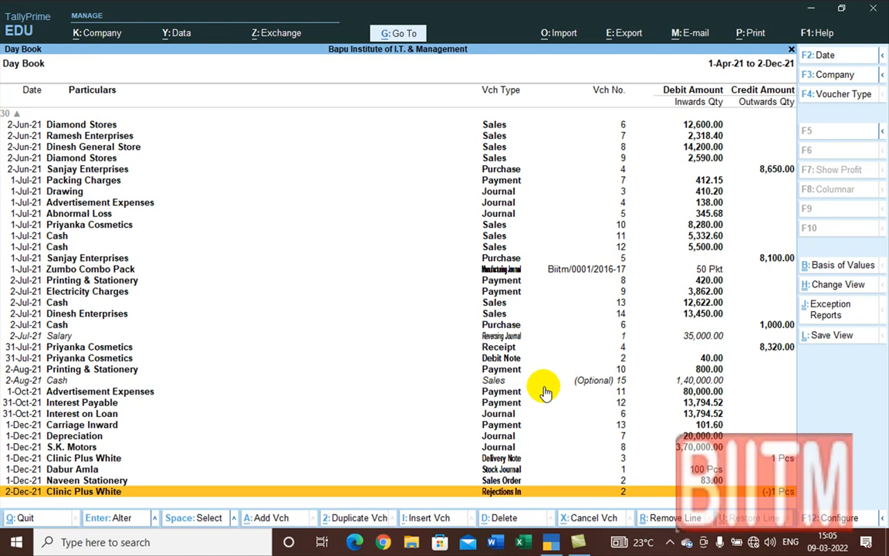
pyautogui.press('Escape')
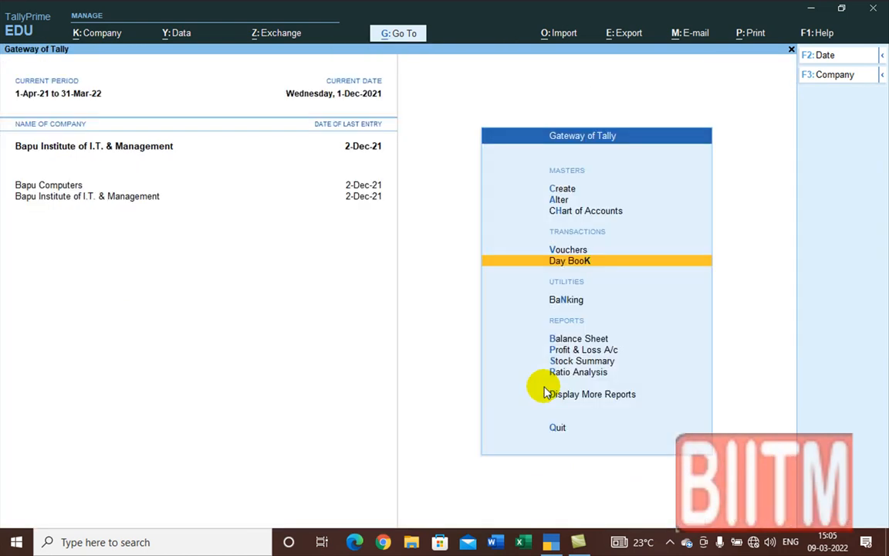
# Step: Make Bapu Computers current and show its Day Book for 1-Apr-21 to 2-Dec-21
pyautogui.click(55, 186)
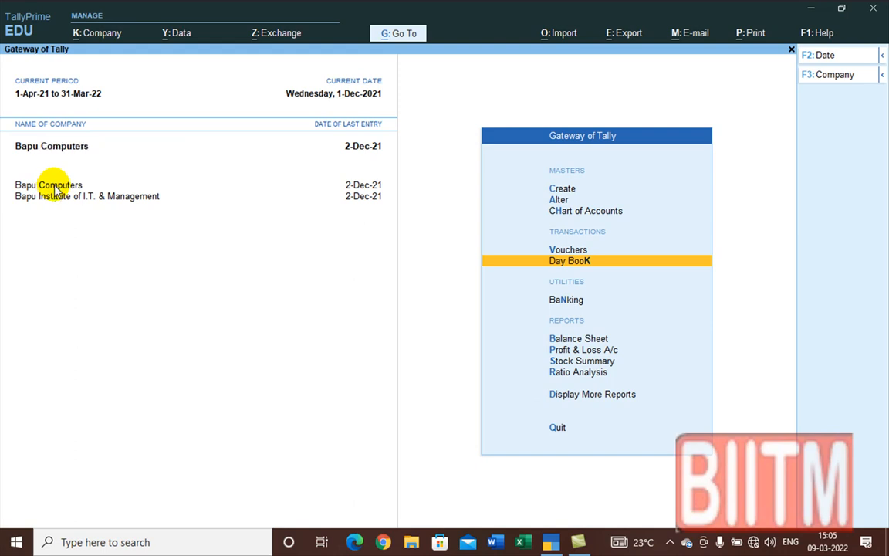
pyautogui.click(587, 262)
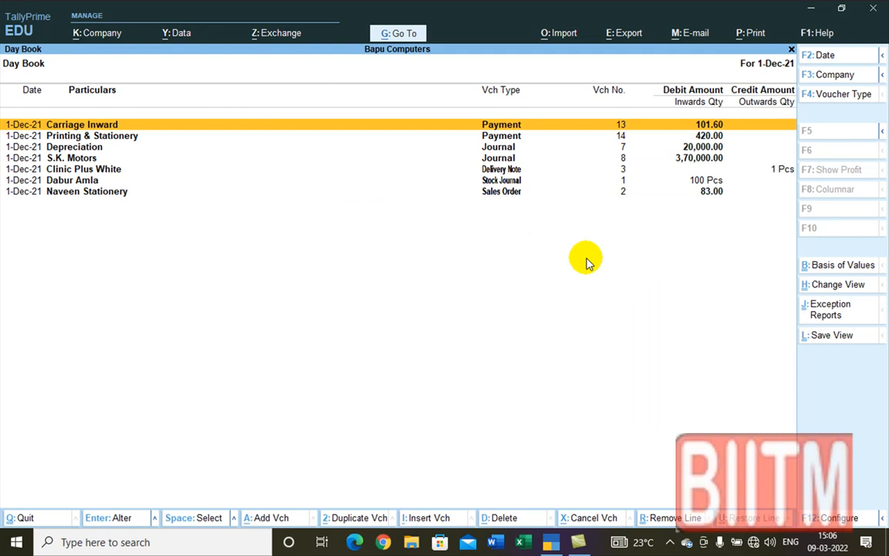
pyautogui.press('F2')
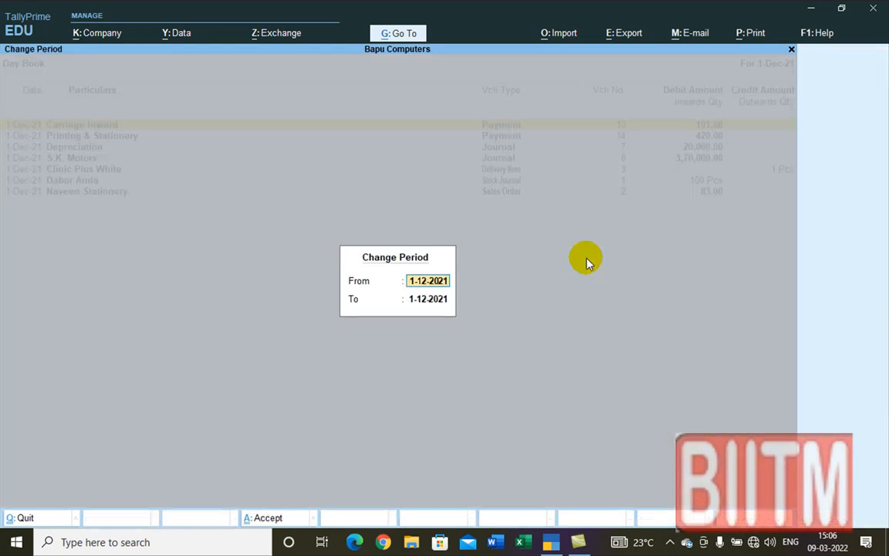
pyautogui.press('Return')
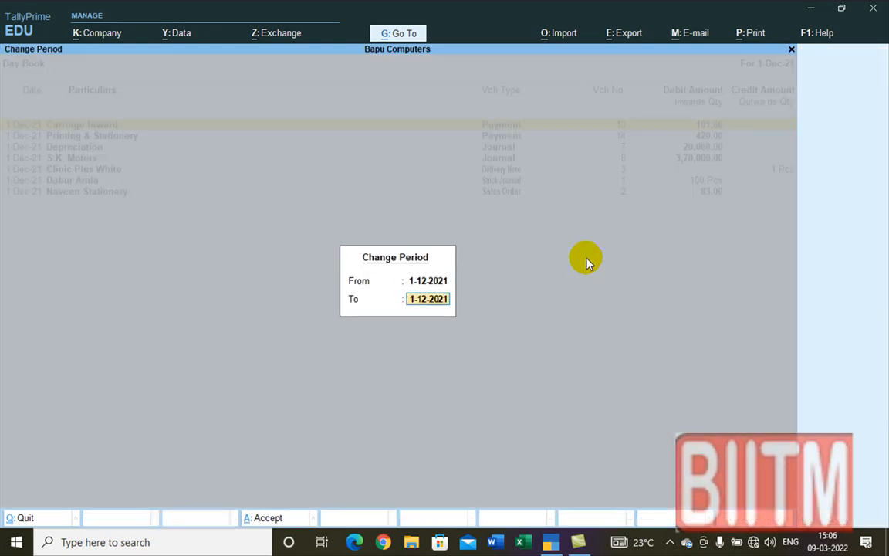
pyautogui.press('BackSpace')
pyautogui.press('BackSpace')
pyautogui.press('Return')
pyautogui.press('BackSpace')
pyautogui.press('Return')
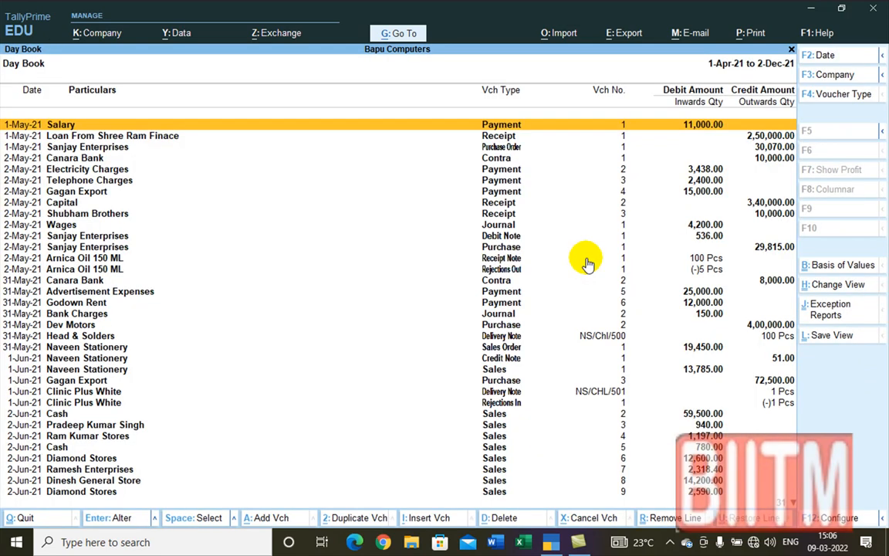
# Step: Scroll to and select the 1-Dec-21 Printing & Stationery payment of 420.00
pyautogui.scroll(-8, 573, 257)
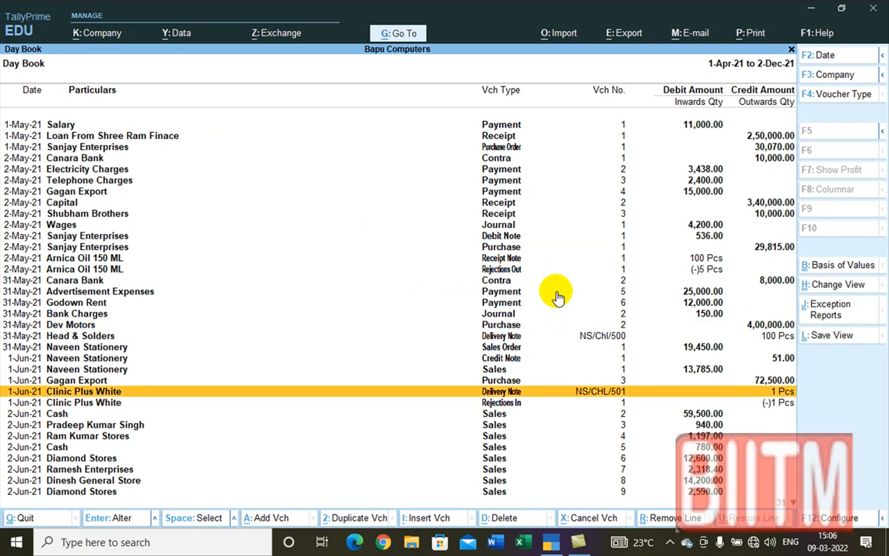
pyautogui.scroll(-13, 557, 295)
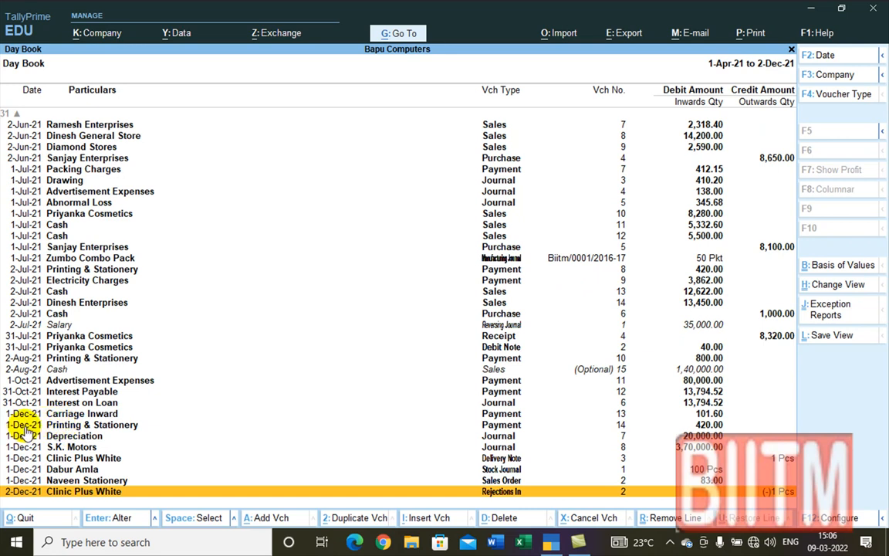
pyautogui.click(105, 426)
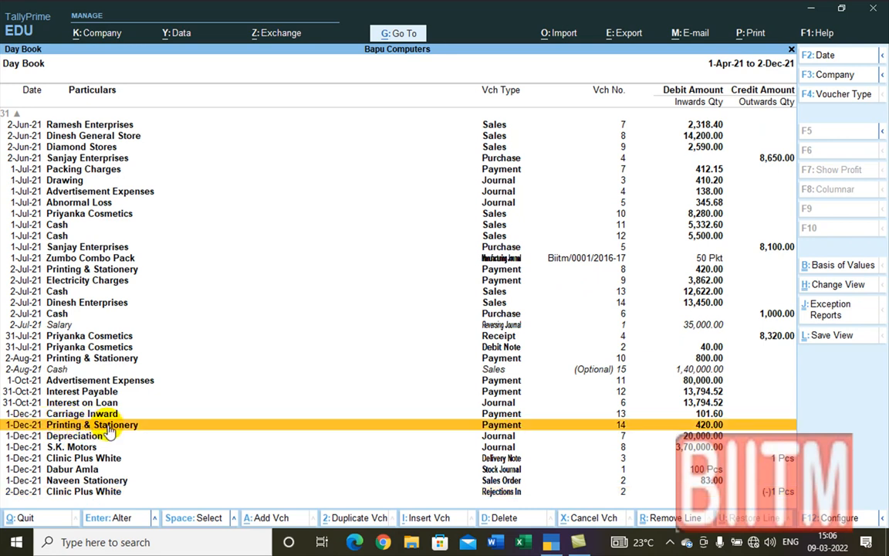
# Step: Open Payment No. 14 to check the 420.00 cash payment, then close it unchanged
pyautogui.doubleClick(109, 428)
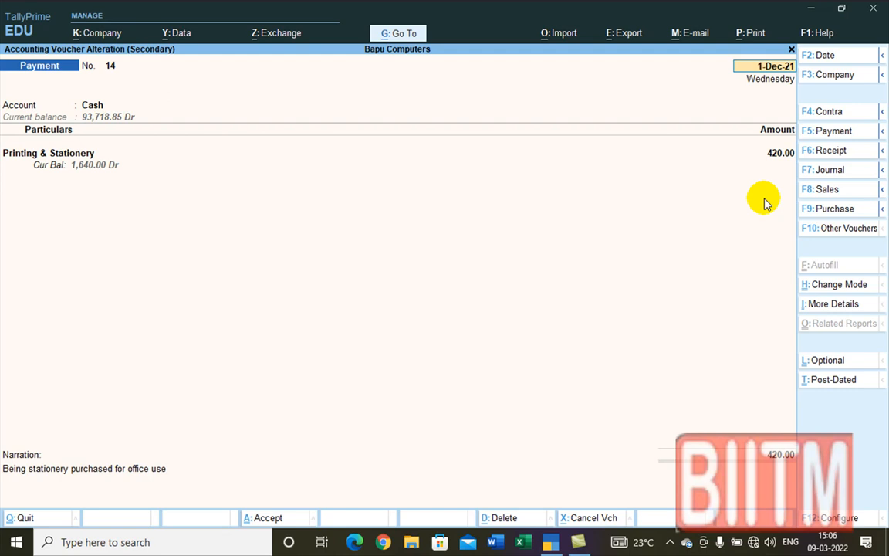
pyautogui.press('BackSpace')
pyautogui.press('Escape')
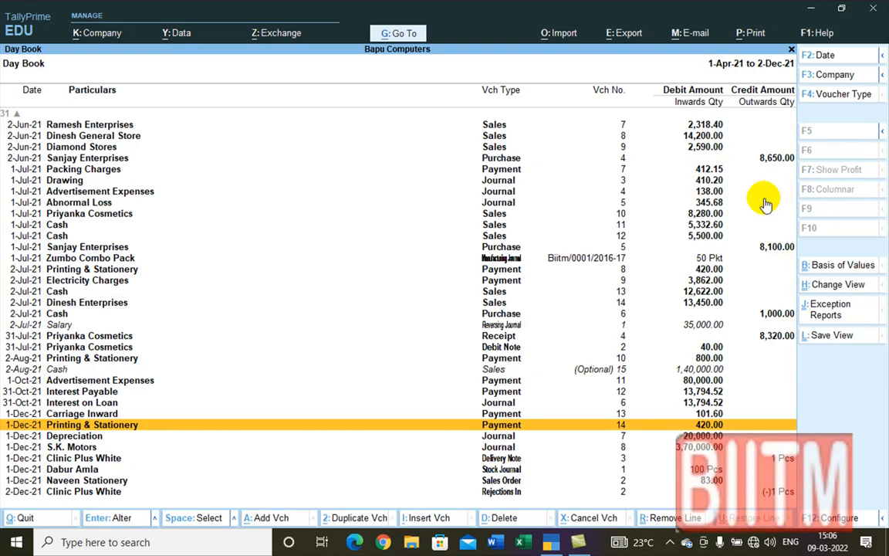
pyautogui.press('Escape')
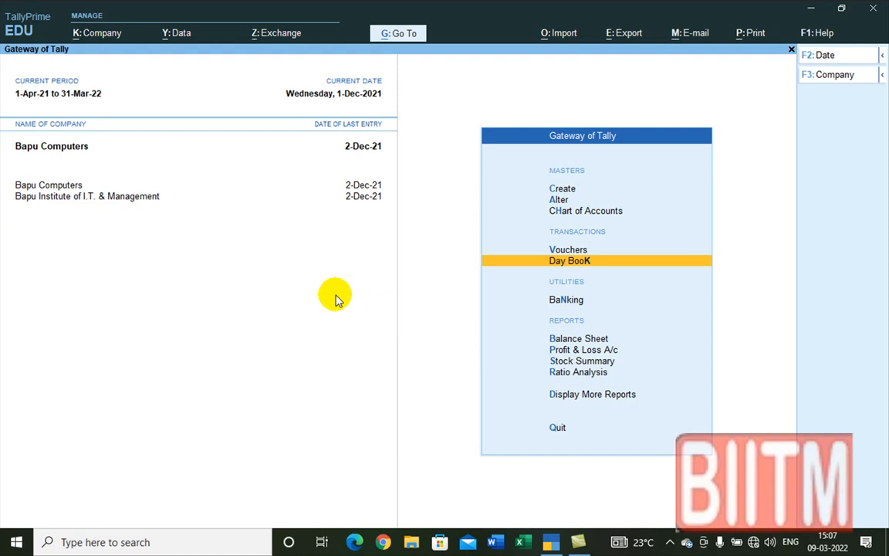
pyautogui.click(56, 198)
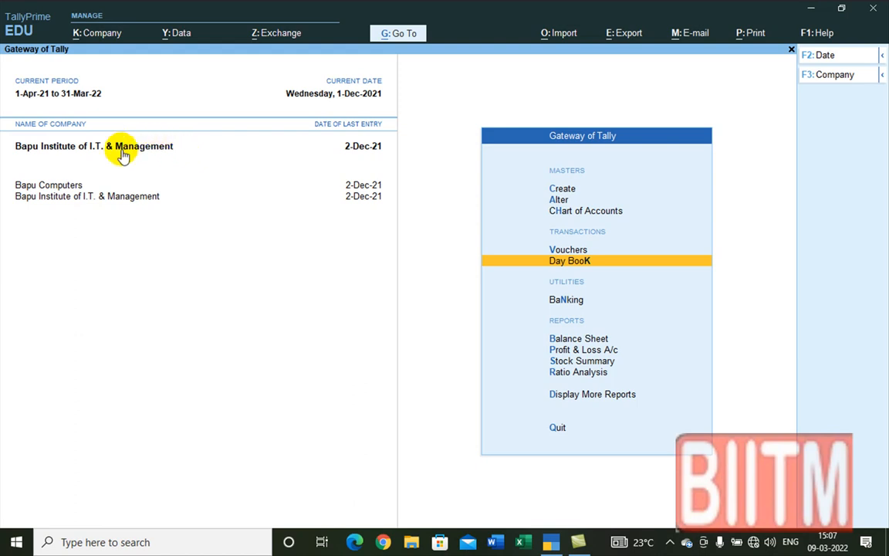
pyautogui.click(68, 187)
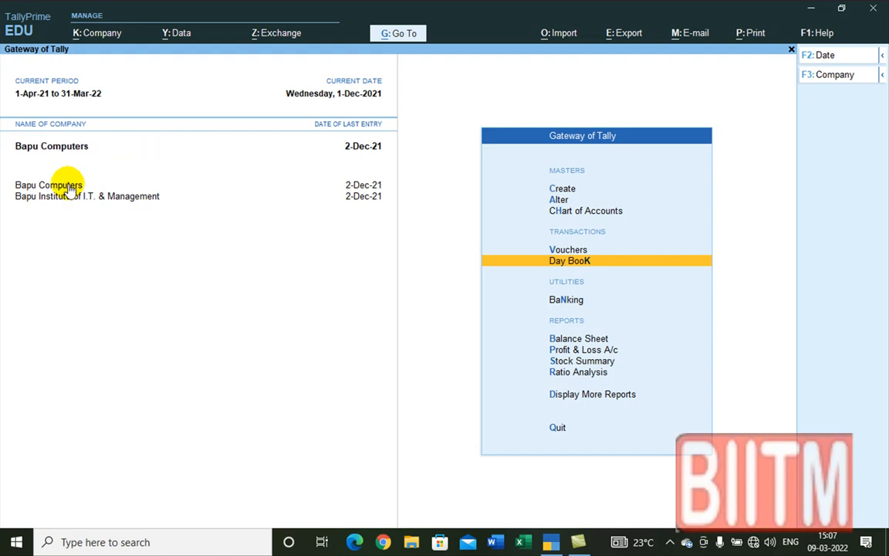